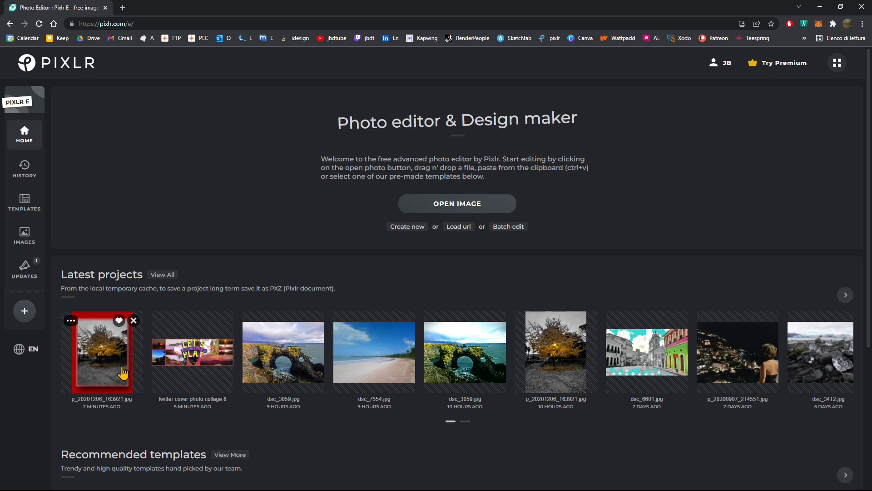
# Open the recent tree photo p_20201206_163921.jpg from the latest projects and unlock its Sfondo layer
pyautogui.click(540, 374)
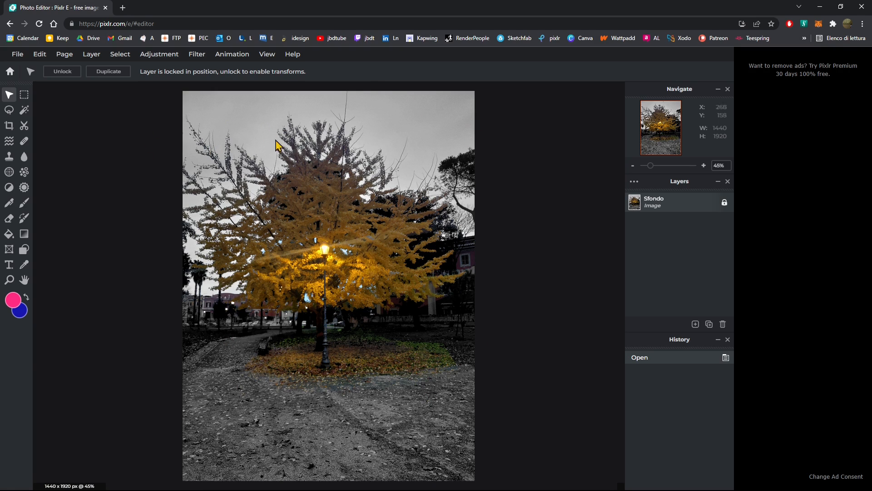
pyautogui.click(724, 202)
pyautogui.click(725, 203)
pyautogui.click(724, 203)
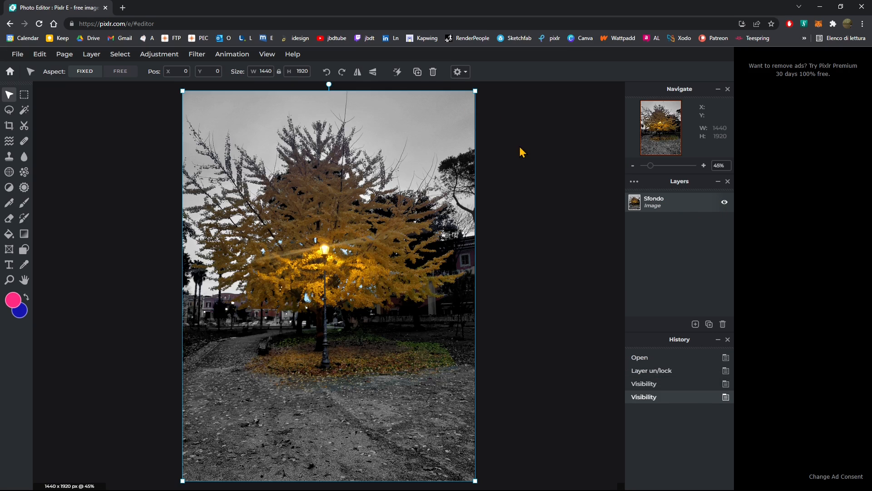
# Shrink the photo layer proportionally to about 1167 × 1556 px and centre it on the page, leaving an even margin around it
pyautogui.scroll(-1, 521, 152)
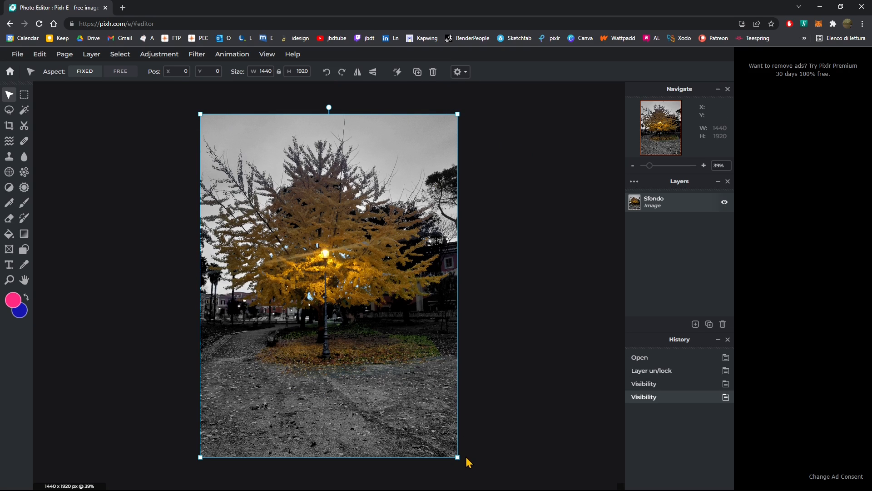
pyautogui.moveTo(456, 456); pyautogui.dragTo(441, 435)
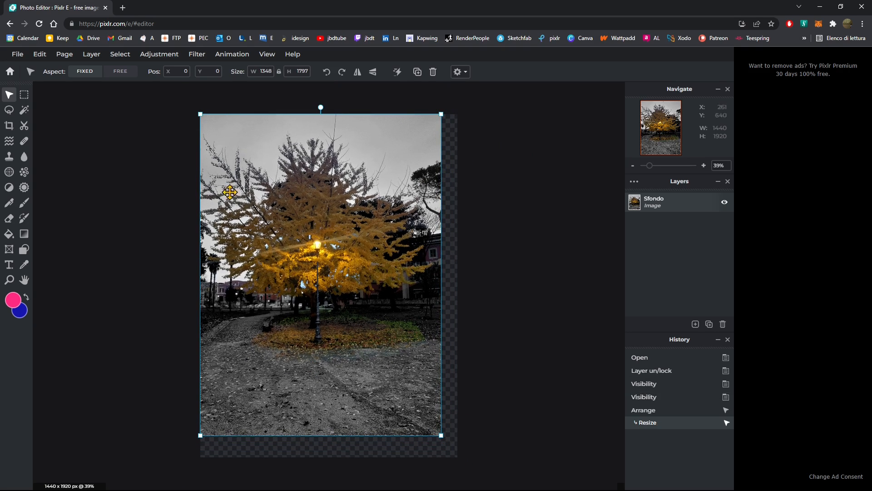
pyautogui.moveTo(200, 114); pyautogui.dragTo(224, 146)
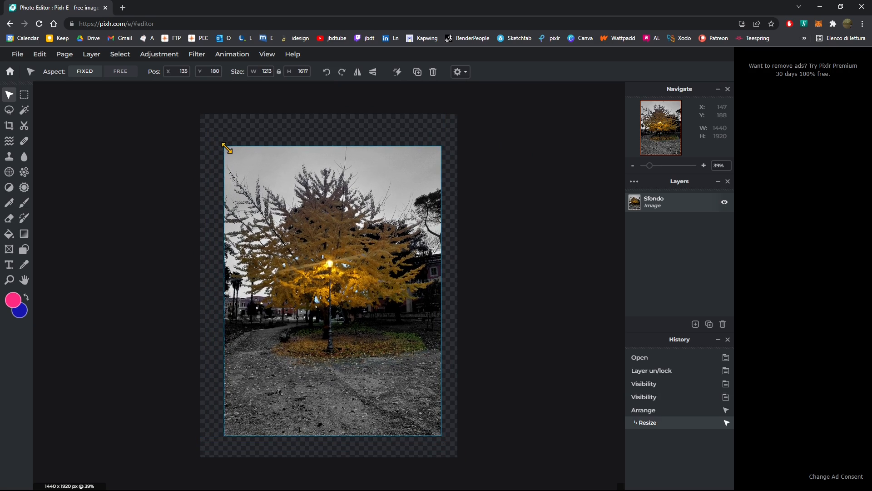
pyautogui.moveTo(441, 437); pyautogui.dragTo(433, 424)
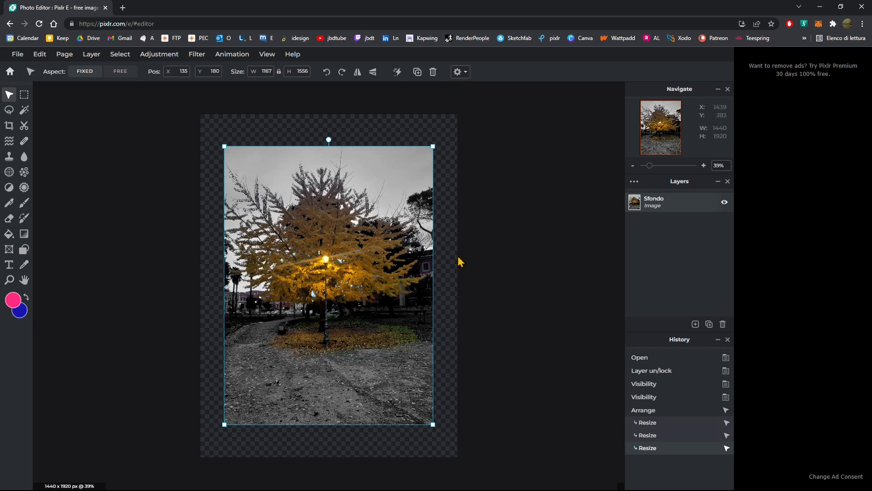
pyautogui.moveTo(354, 292); pyautogui.dragTo(355, 292)
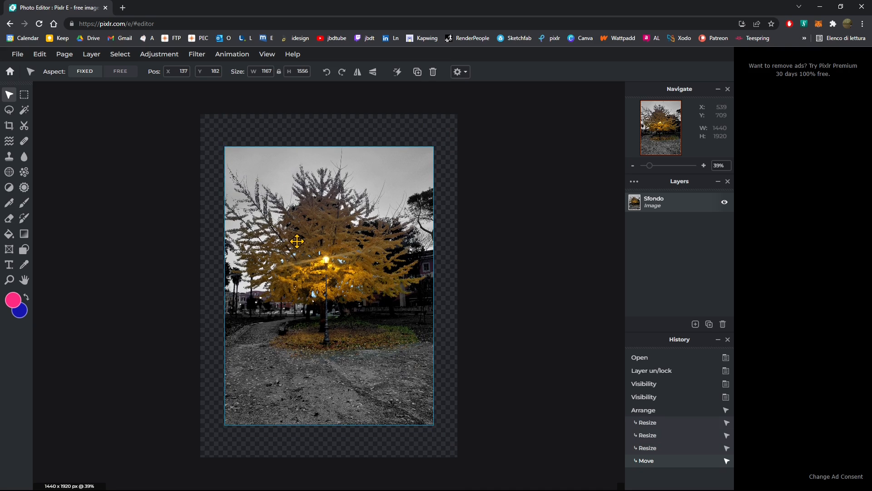
pyautogui.moveTo(297, 241); pyautogui.dragTo(296, 241)
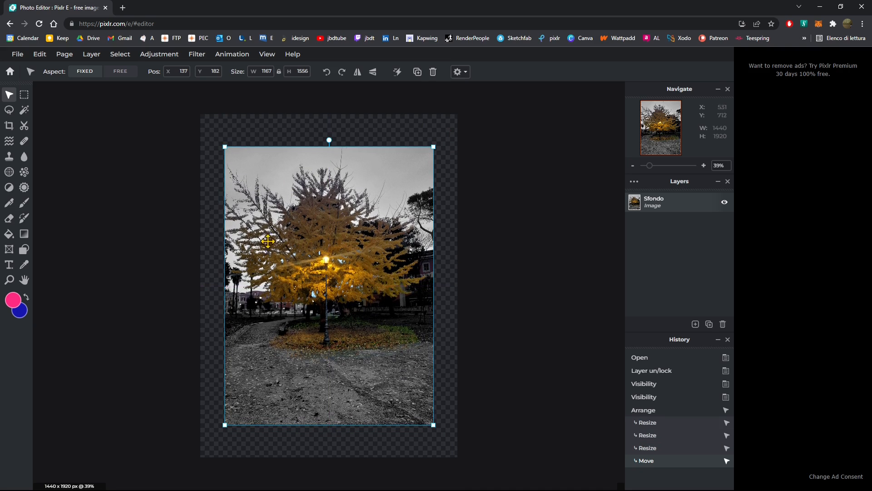
# Set the page background to the muted grey-blue preset colour
pyautogui.click(64, 55)
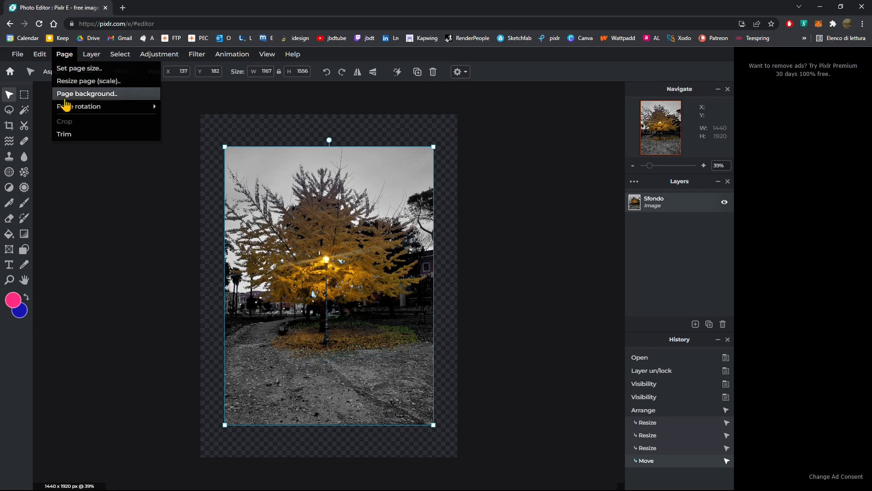
pyautogui.click(76, 94)
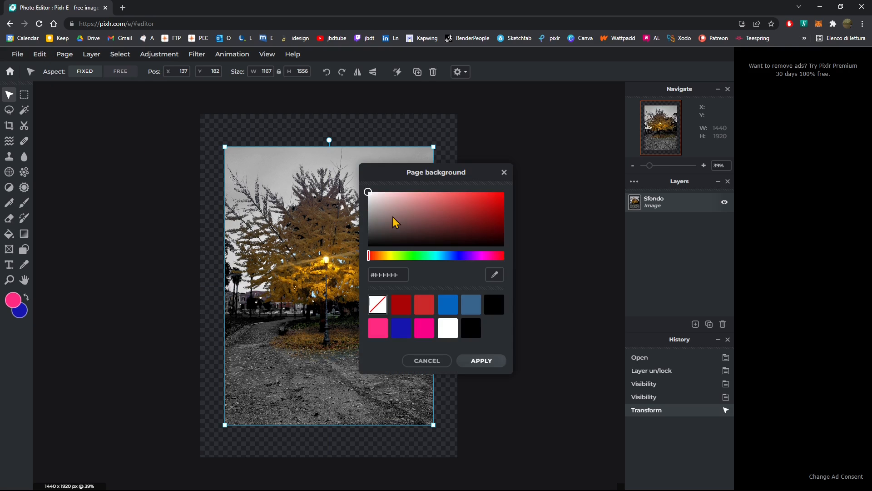
pyautogui.click(449, 305)
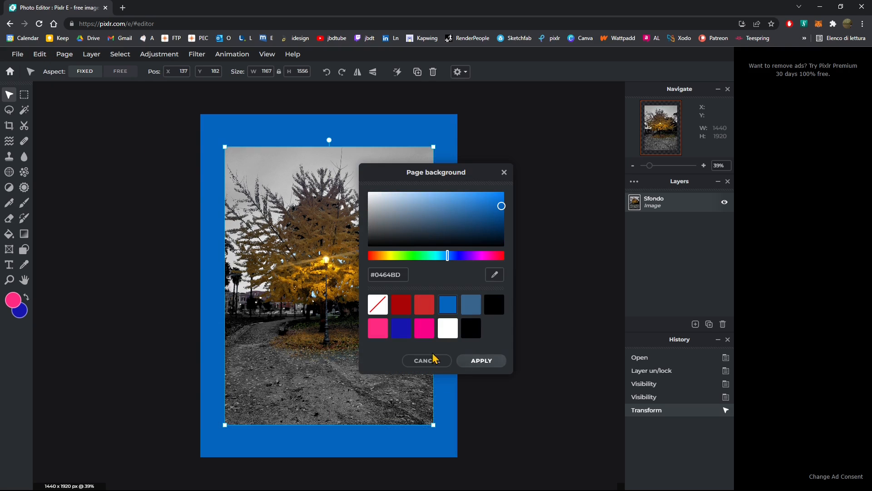
pyautogui.click(401, 328)
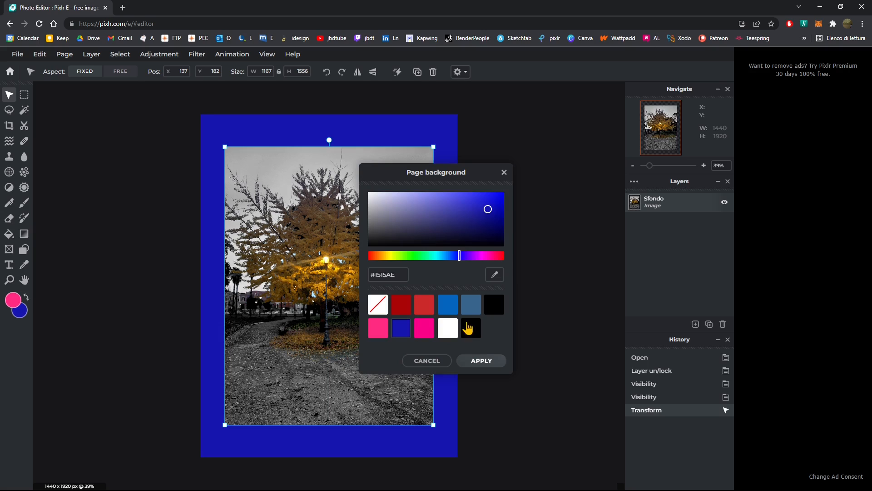
pyautogui.click(470, 308)
pyautogui.click(481, 361)
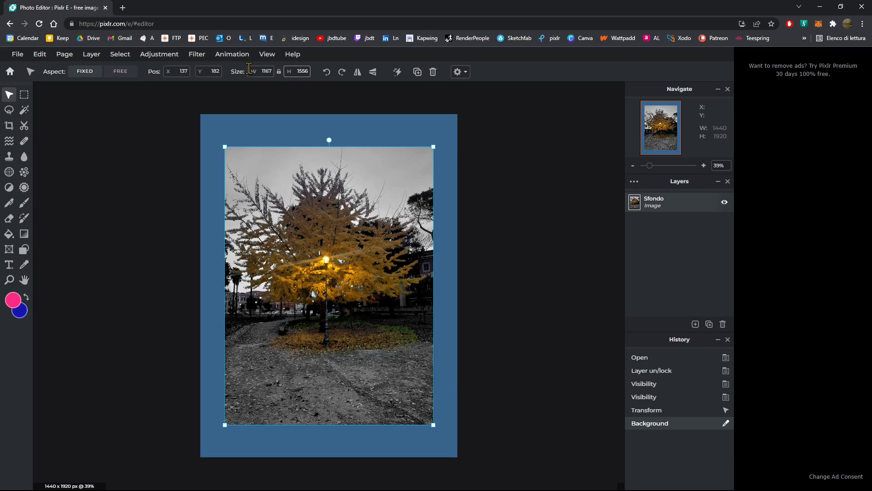
# Apply a white inner glow to the photo layer with a size of 41 px, 90% feather and 58% opacity
pyautogui.click(197, 54)
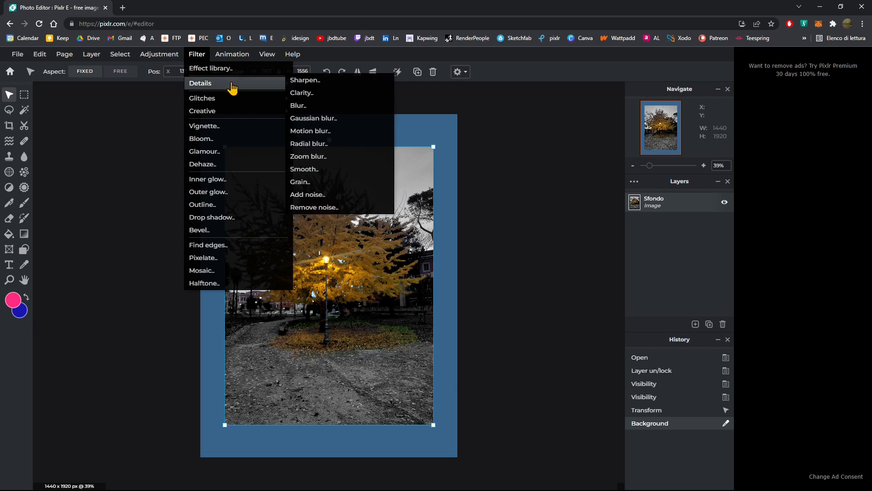
pyautogui.click(197, 54)
pyautogui.moveTo(202, 116)
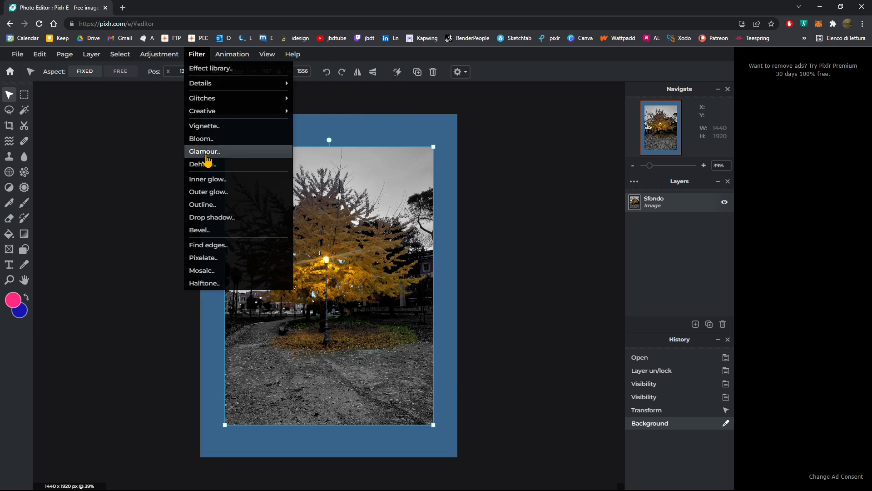
pyautogui.moveTo(199, 84)
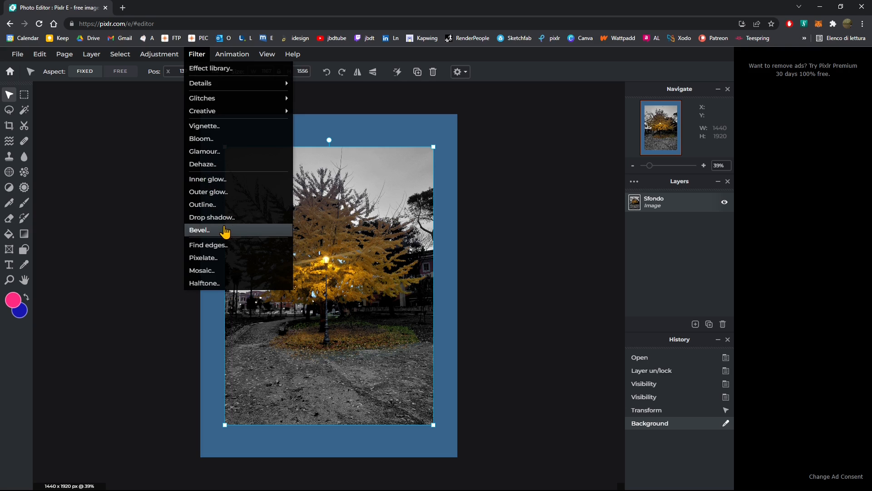
pyautogui.click(211, 180)
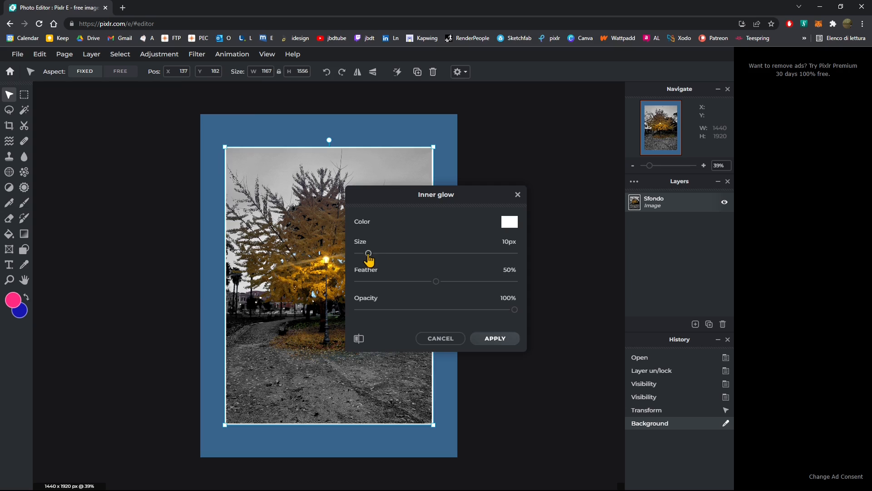
pyautogui.moveTo(369, 253)
pyautogui.mouseDown()
pyautogui.moveTo(436, 267)
pyautogui.moveTo(373, 268)
pyautogui.mouseUp()
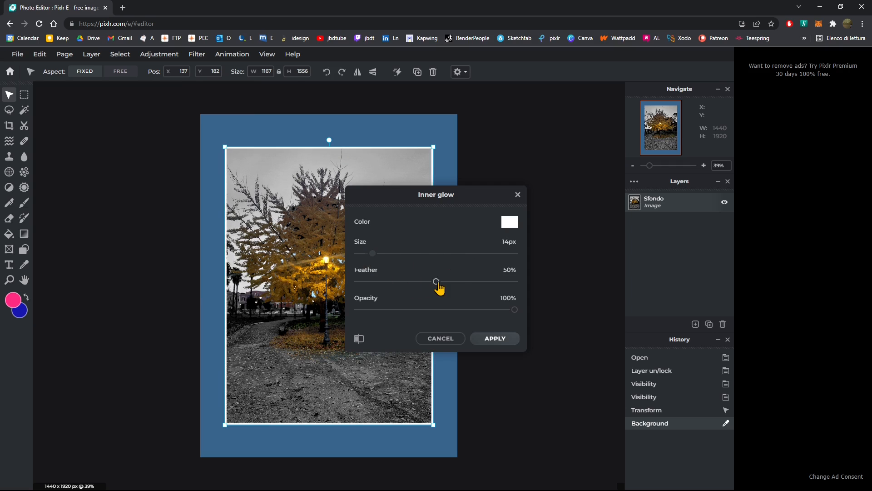
pyautogui.moveTo(438, 287); pyautogui.dragTo(376, 296)
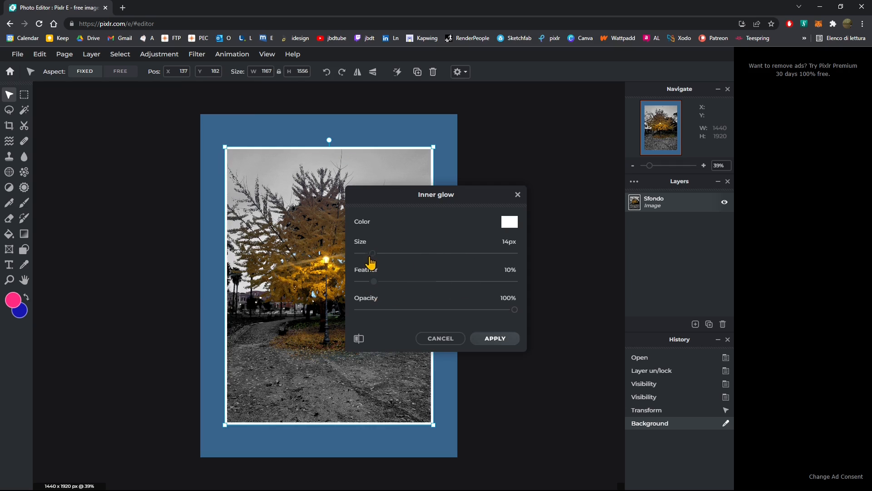
pyautogui.moveTo(371, 263); pyautogui.dragTo(389, 271)
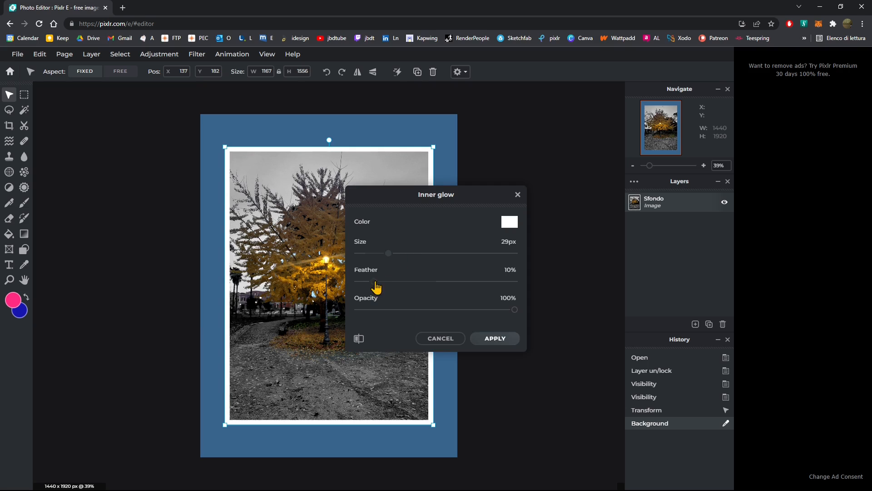
pyautogui.moveTo(513, 311); pyautogui.dragTo(448, 311)
pyautogui.moveTo(389, 257); pyautogui.dragTo(493, 298)
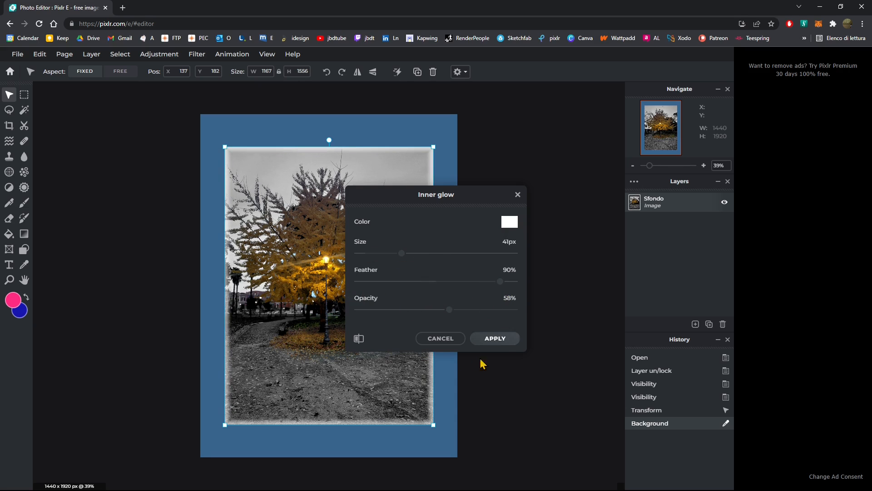
pyautogui.click(495, 339)
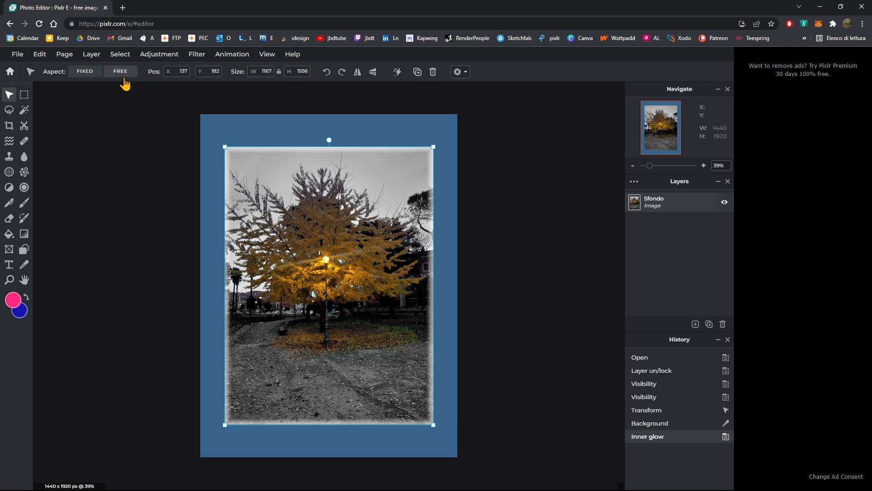
# Apply a white outer glow to the photo layer with 38% feather, a larger size and reduced opacity
pyautogui.click(197, 55)
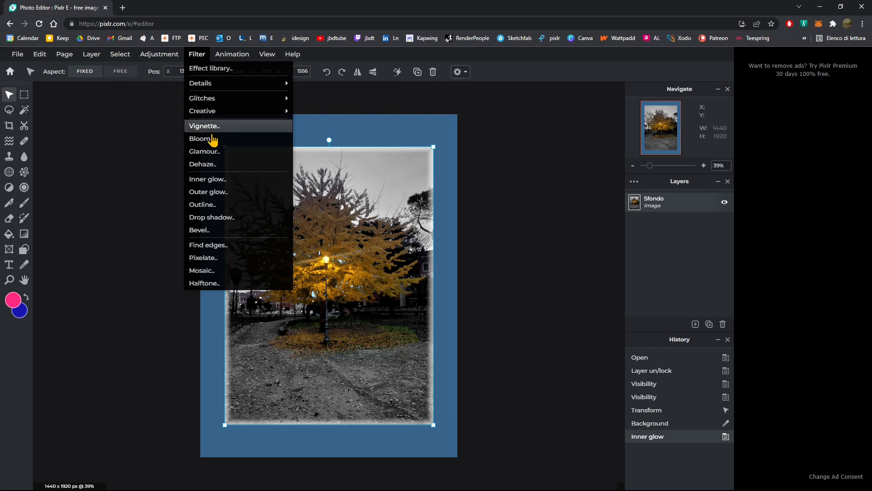
pyautogui.click(223, 192)
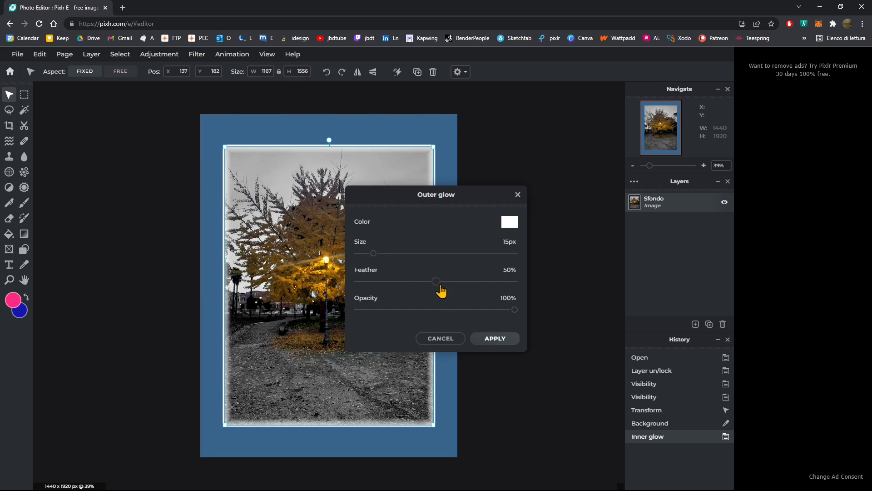
pyautogui.moveTo(440, 285); pyautogui.dragTo(418, 306)
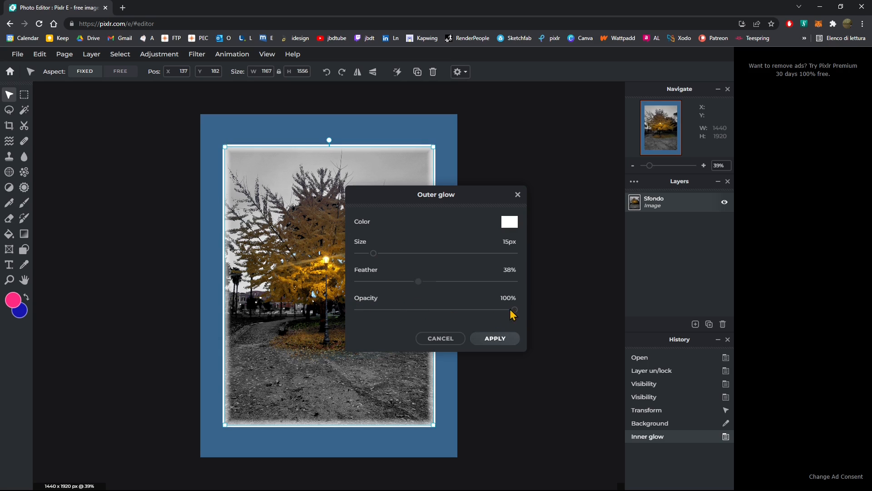
pyautogui.moveTo(520, 308); pyautogui.dragTo(451, 318)
pyautogui.moveTo(372, 257); pyautogui.dragTo(420, 268)
pyautogui.click(505, 342)
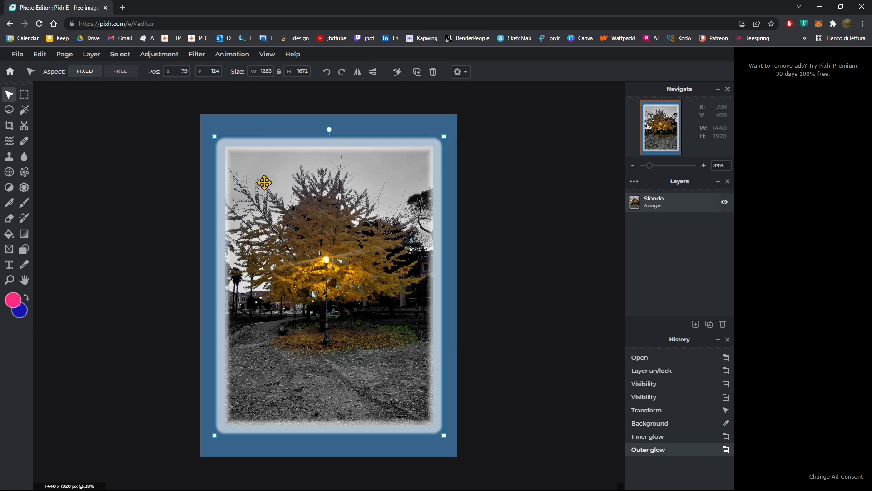
# Undo the outer glow and the inner glow on the photo layer
pyautogui.click(196, 54)
pyautogui.hotkey('ctrl', 'z')
pyautogui.hotkey('ctrl', 'z')
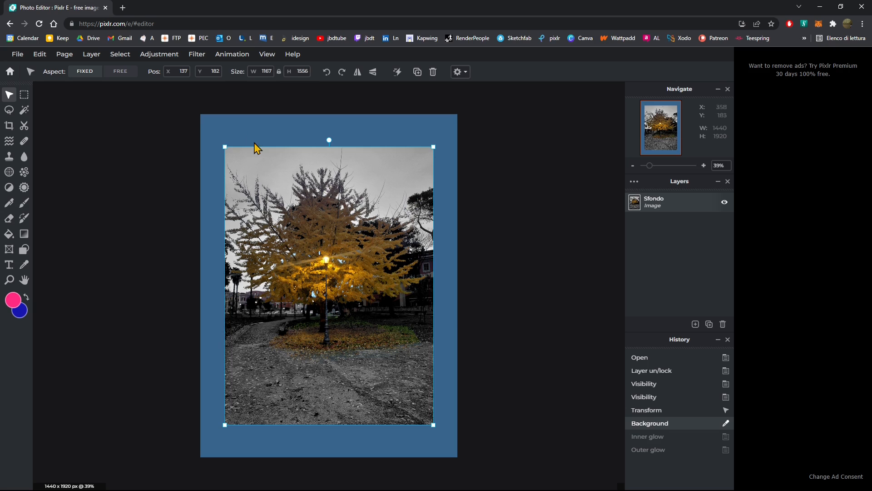
# Start a Stroke / Outline filter on the photo layer and set its size to 21
pyautogui.click(197, 54)
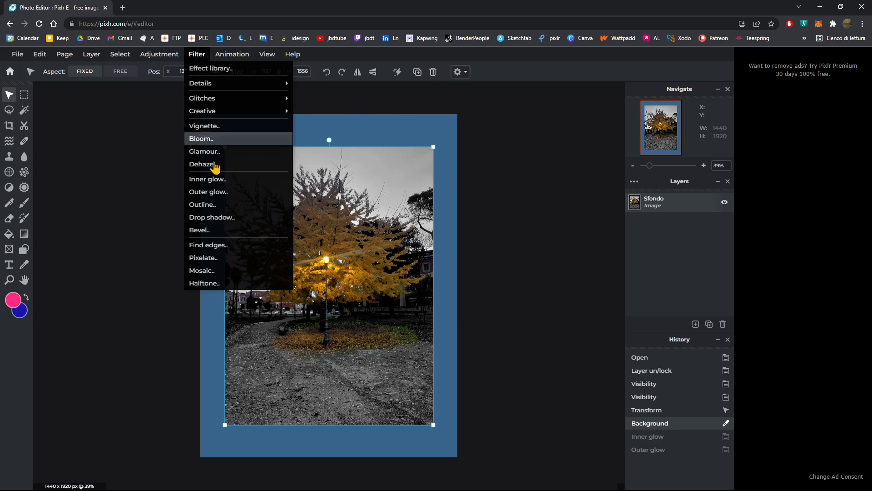
pyautogui.click(226, 205)
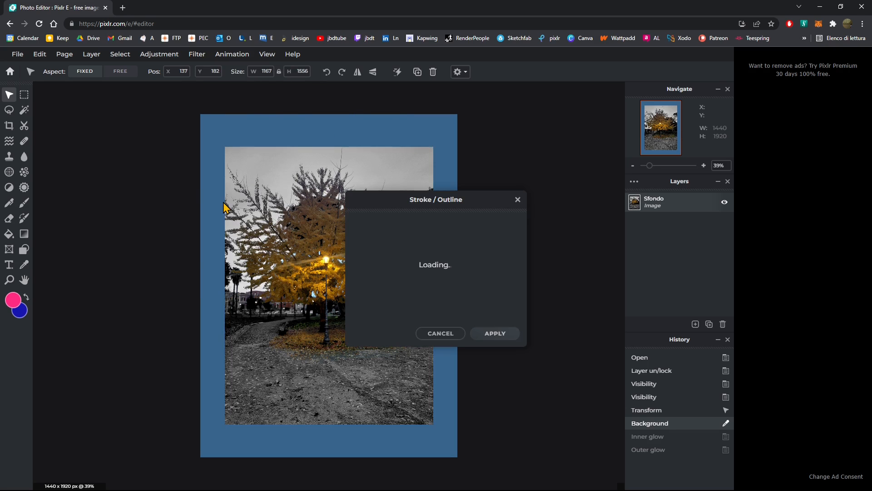
pyautogui.click(376, 263)
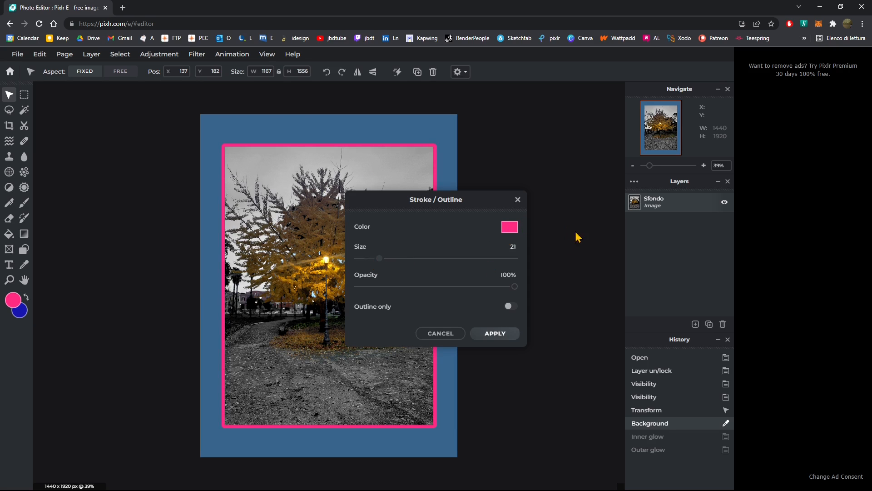
# Change the Stroke / Outline colour to a dark blue
pyautogui.click(509, 227)
pyautogui.click(464, 259)
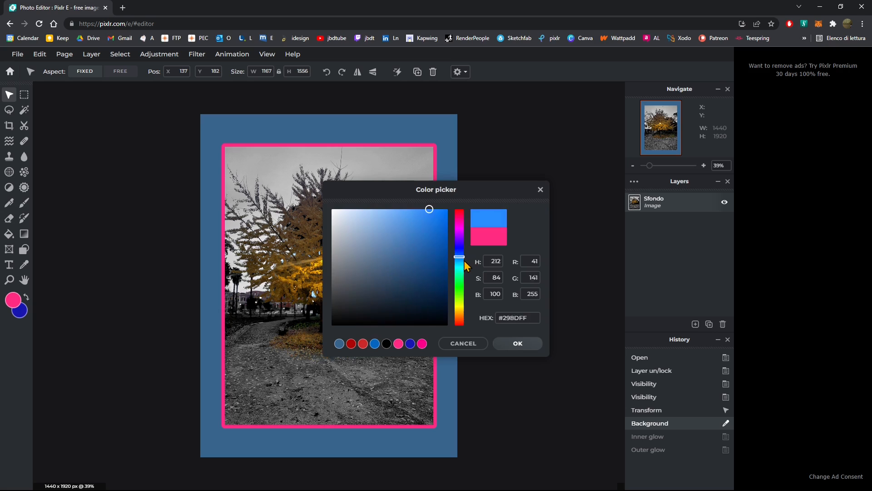
pyautogui.click(445, 258)
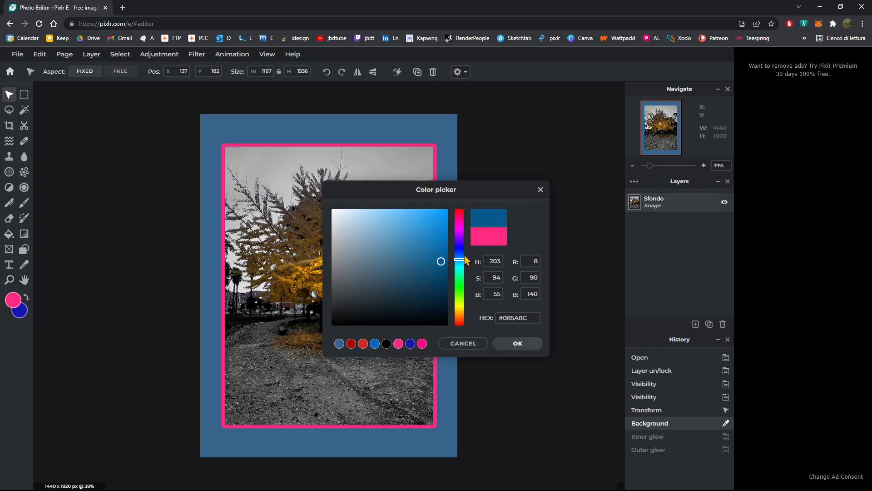
pyautogui.click(459, 253)
pyautogui.click(513, 344)
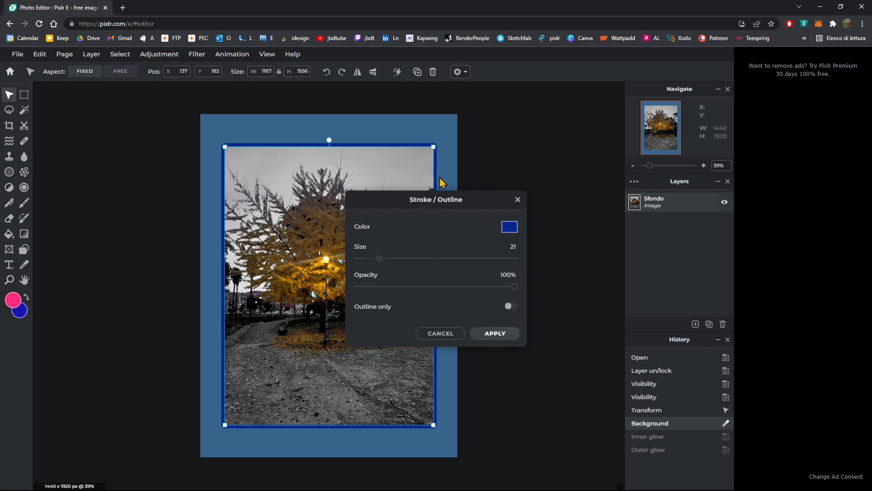
# Try the outline at 57% opacity with the outline-only option switched on and off, and cancel the filter
pyautogui.moveTo(514, 286); pyautogui.dragTo(448, 287)
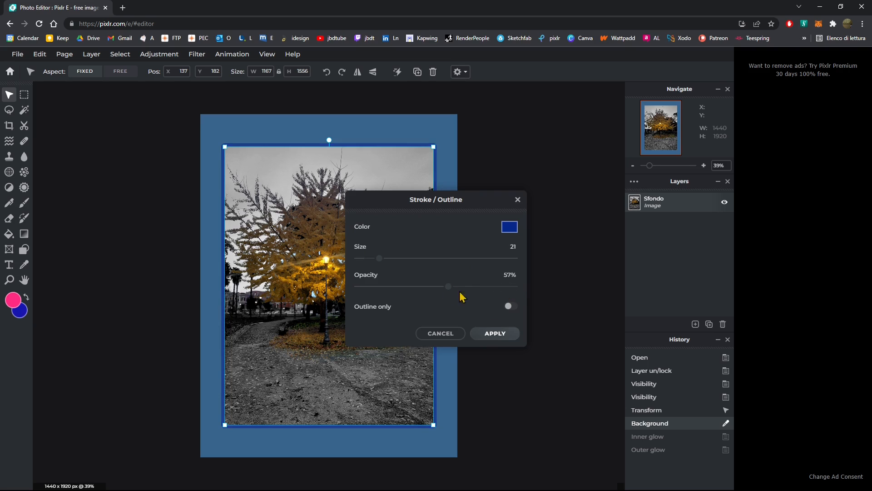
pyautogui.click(510, 306)
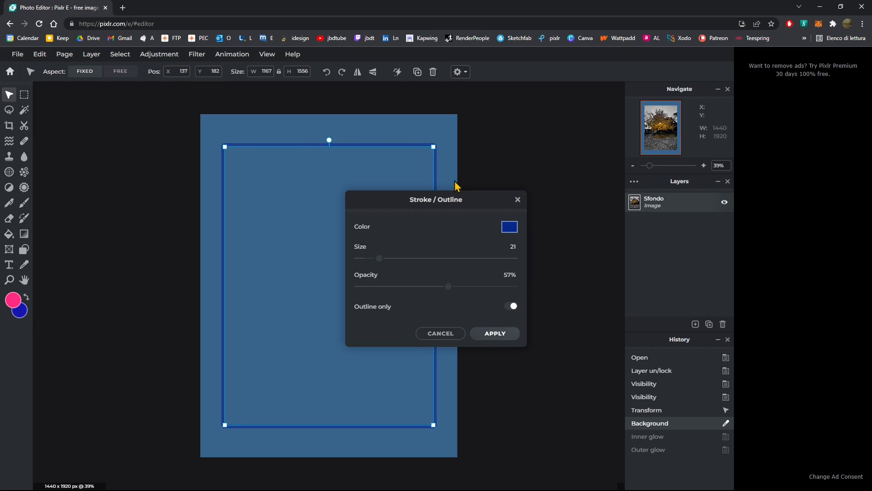
pyautogui.click(510, 306)
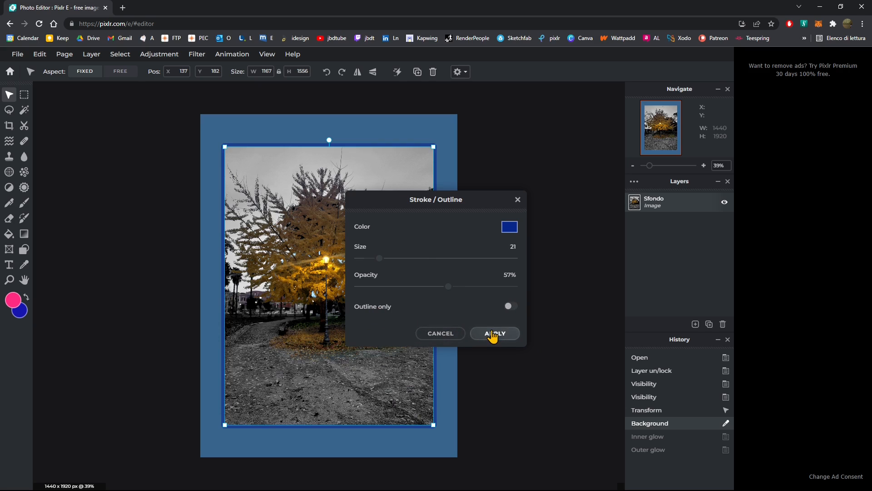
pyautogui.click(440, 333)
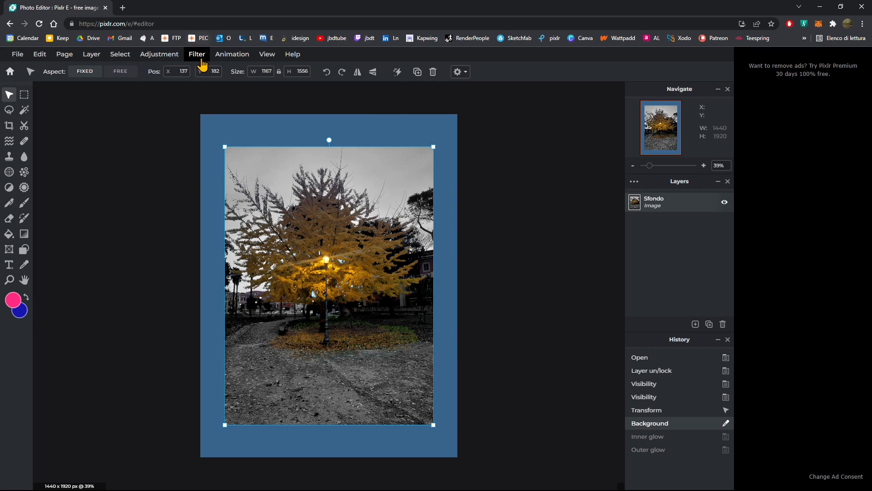
# Apply a black drop shadow to the photo layer with 78% opacity, 34 px blur, 44 px X offset and 51 px Y offset
pyautogui.click(199, 55)
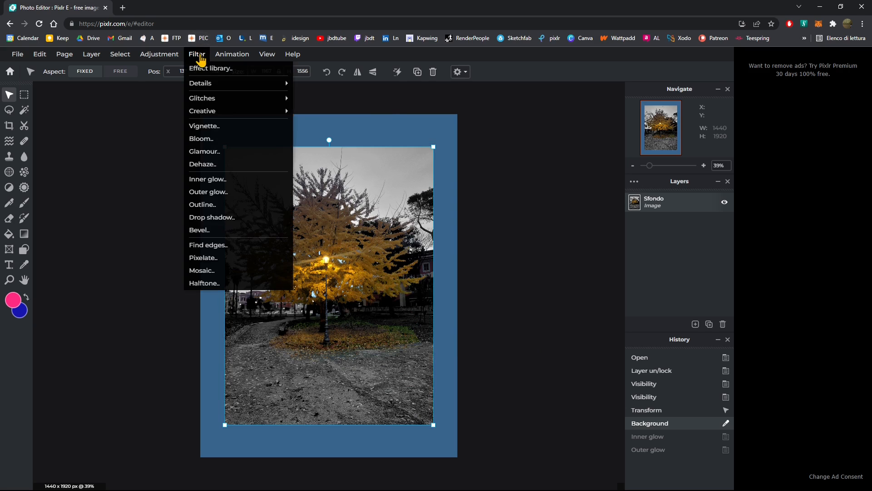
pyautogui.click(214, 218)
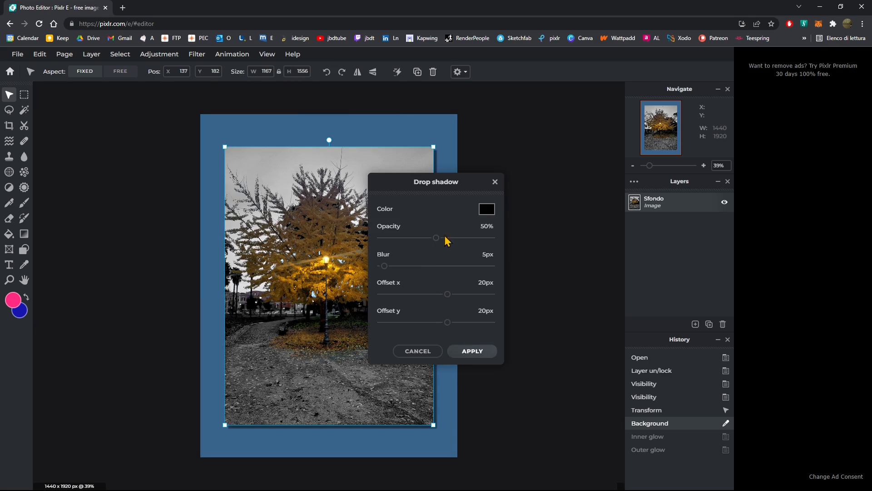
pyautogui.moveTo(437, 245); pyautogui.dragTo(467, 245)
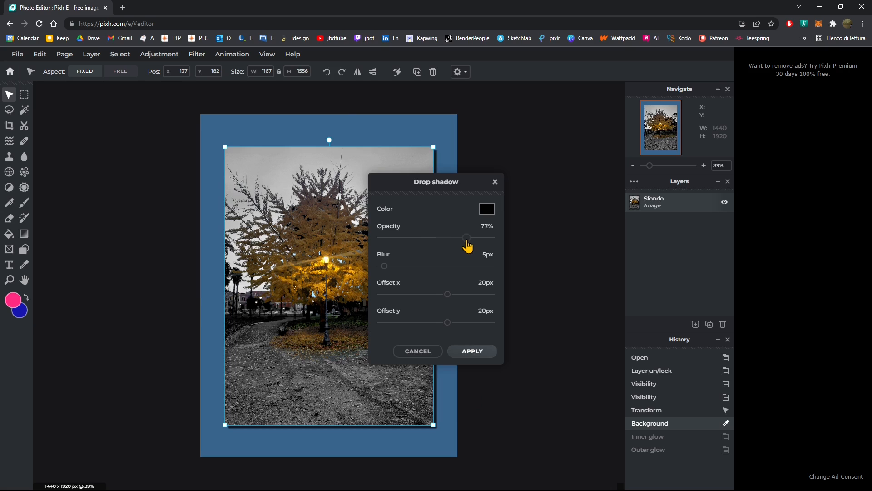
pyautogui.moveTo(416, 272); pyautogui.dragTo(461, 294)
pyautogui.moveTo(449, 324); pyautogui.dragTo(464, 324)
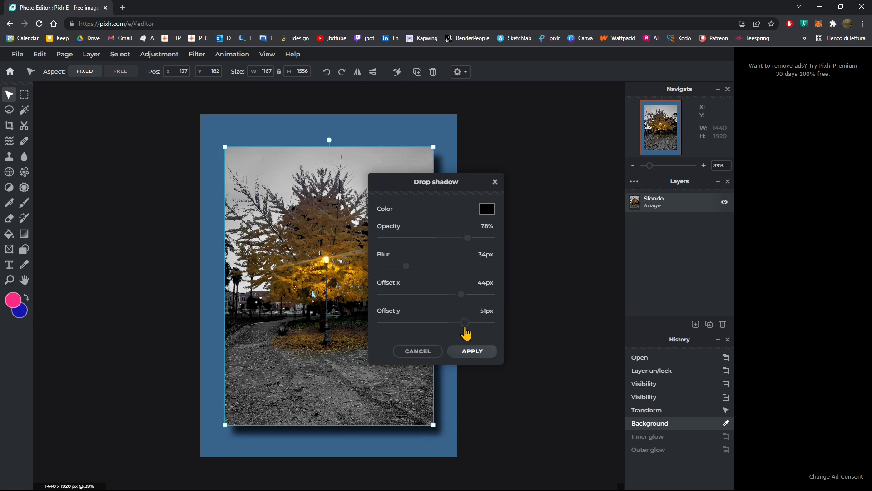
pyautogui.click(472, 351)
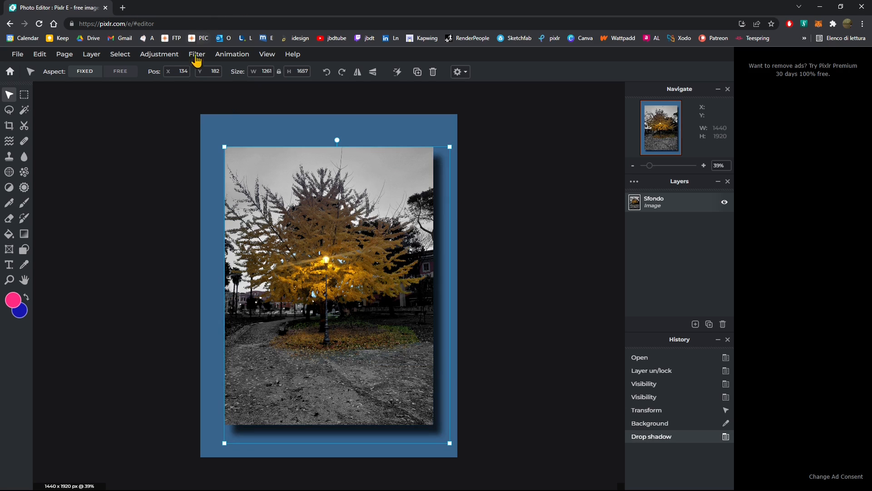
# Start a Bevel filter on the photo layer and set its size to 24 px
pyautogui.click(469, 163)
pyautogui.click(326, 237)
pyautogui.click(198, 55)
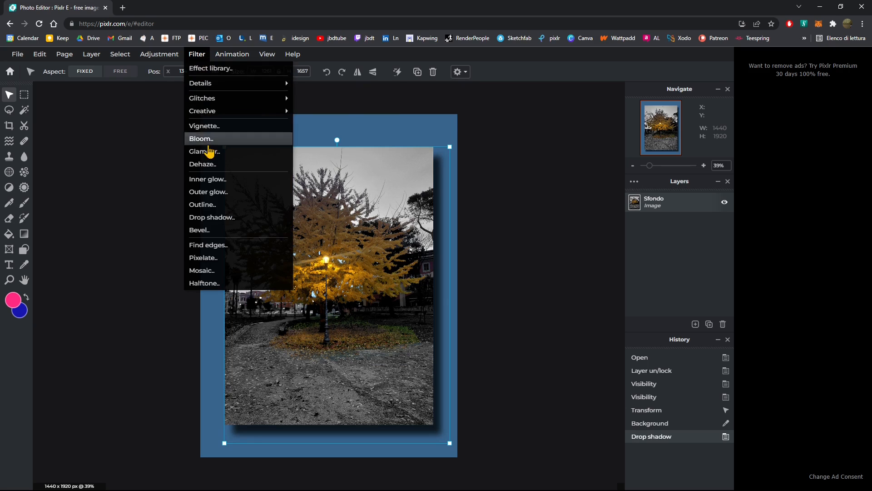
pyautogui.click(217, 230)
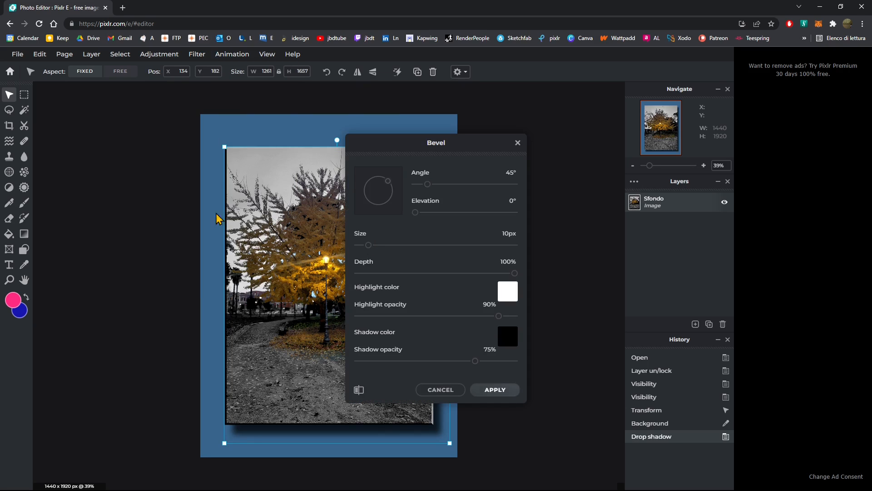
pyautogui.moveTo(369, 245); pyautogui.dragTo(383, 257)
# Set the bevel's highlight colour to red #E03434
pyautogui.click(506, 293)
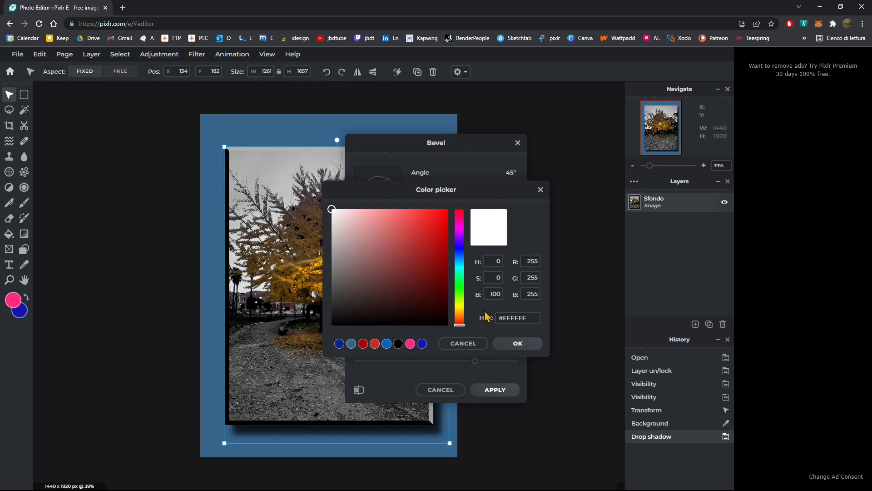
pyautogui.moveTo(462, 239); pyautogui.dragTo(459, 232)
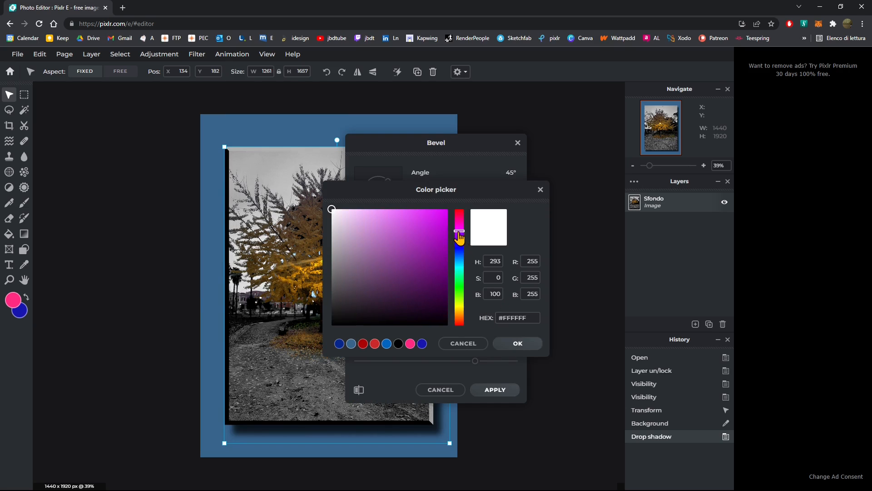
pyautogui.click(521, 343)
pyautogui.click(507, 291)
pyautogui.click(422, 225)
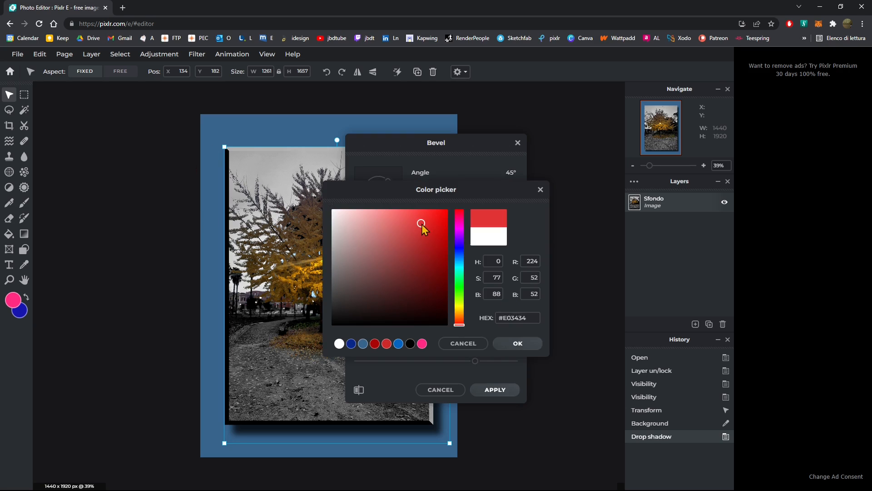
pyautogui.click(513, 343)
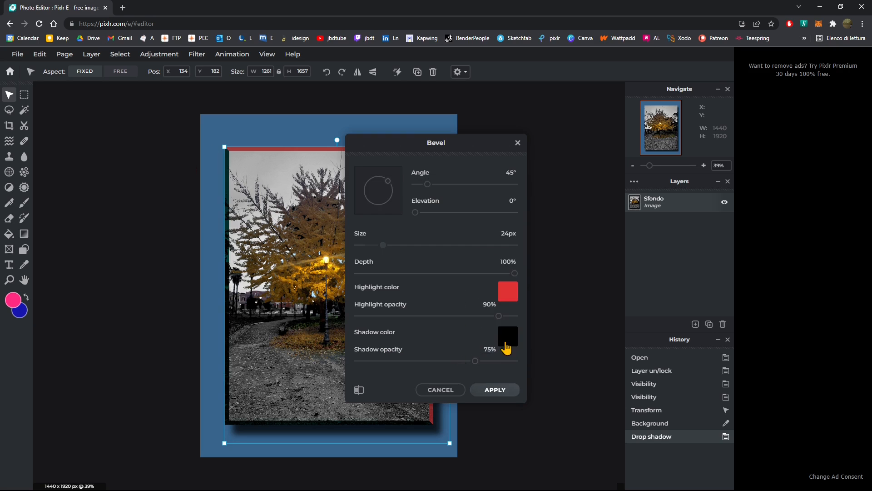
# Apply the bevel with a slightly lower shadow opacity and undo it
pyautogui.moveTo(477, 362)
pyautogui.mouseDown()
pyautogui.moveTo(399, 370)
pyautogui.moveTo(473, 366)
pyautogui.mouseUp()
pyautogui.click(495, 390)
pyautogui.click(529, 240)
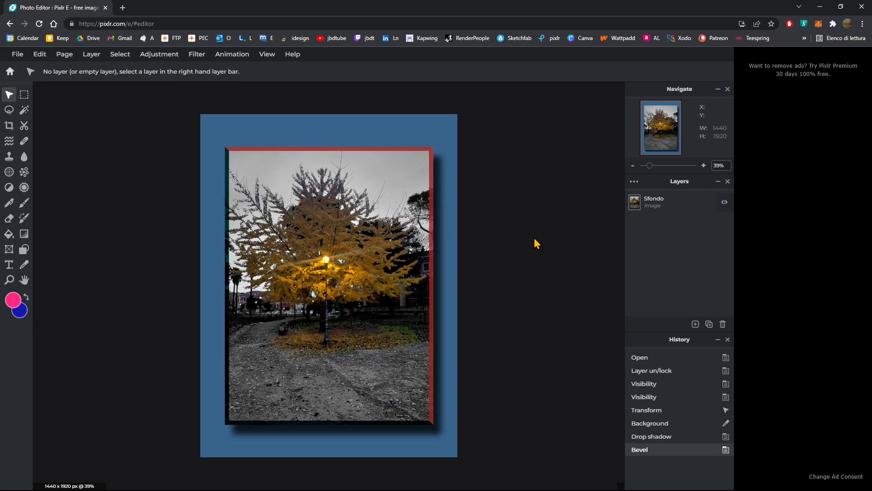
pyautogui.hotkey('ctrl', 'z')
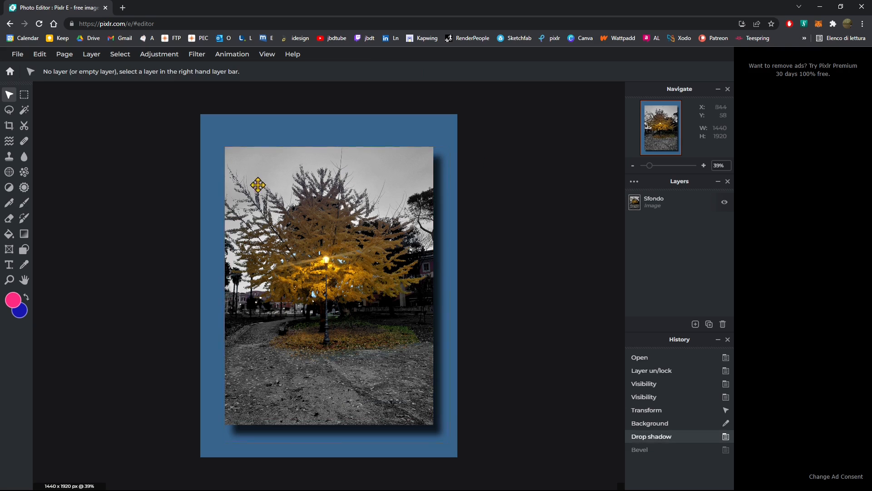
# Move the shadowed photo slightly up and to the left on the page, to position X 116, Y 149
pyautogui.click(288, 267)
pyautogui.moveTo(283, 223); pyautogui.dragTo(287, 227)
pyautogui.moveTo(306, 267)
pyautogui.mouseDown()
pyautogui.moveTo(294, 258)
pyautogui.moveTo(308, 266)
pyautogui.moveTo(307, 278)
pyautogui.moveTo(292, 234)
pyautogui.moveTo(300, 254)
pyautogui.mouseUp()
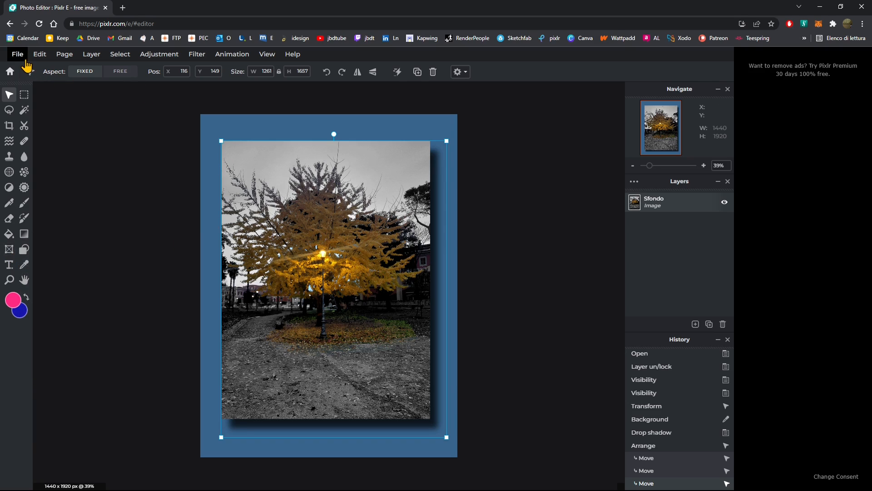
# Go to the home page and look through the recommended templates
pyautogui.click(9, 71)
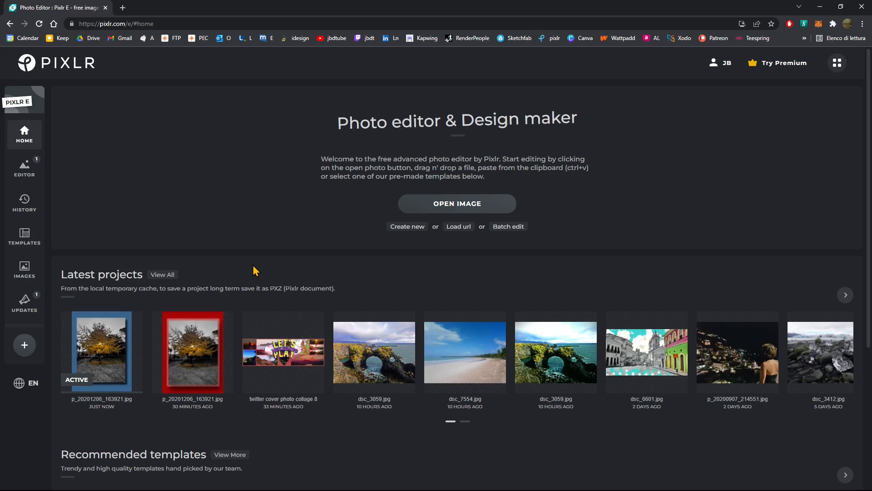
pyautogui.moveTo(268, 359)
pyautogui.scroll(-5, 576, 325)
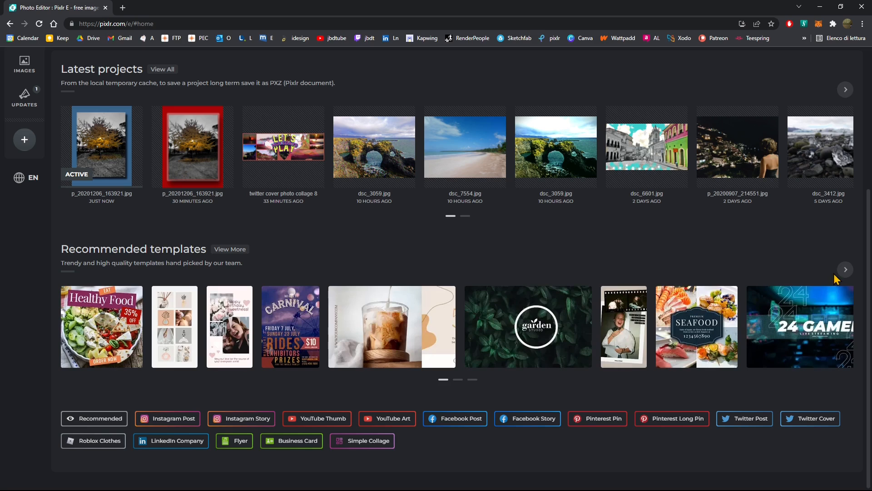
pyautogui.click(845, 270)
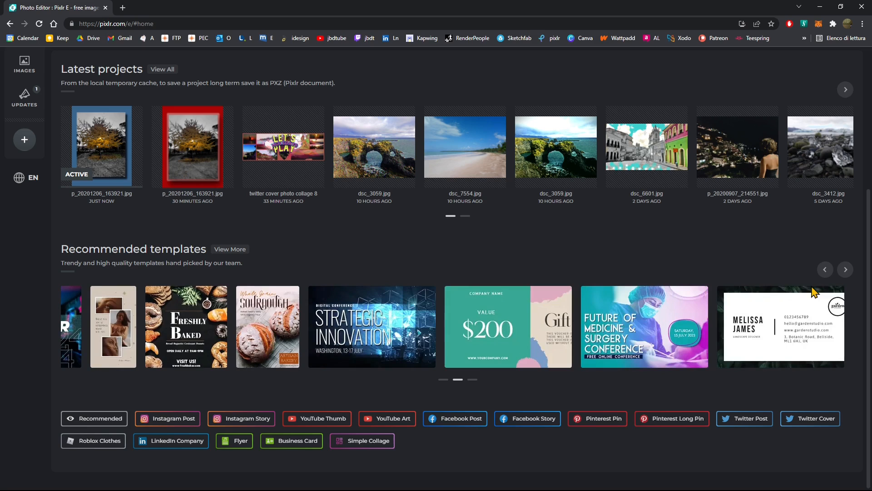
pyautogui.click(846, 269)
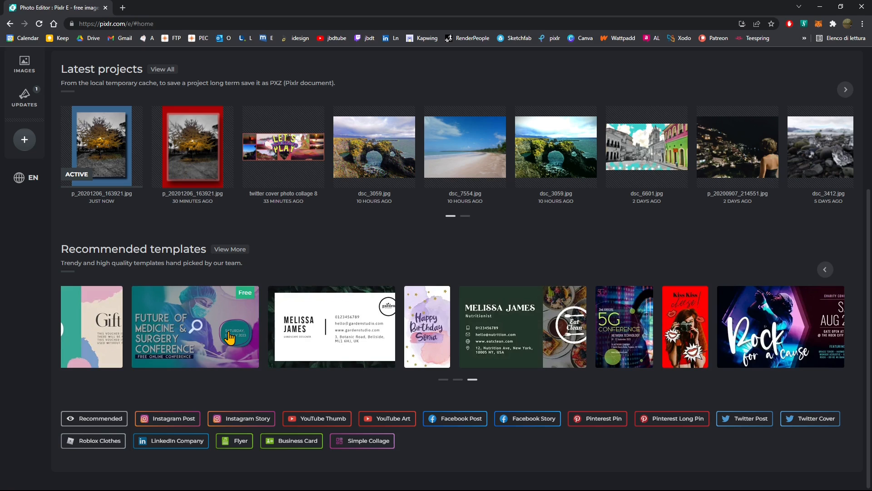
# Create a new project from the Twitter Cover Photo Collage 8 template in the Simple Collage category
pyautogui.click(360, 444)
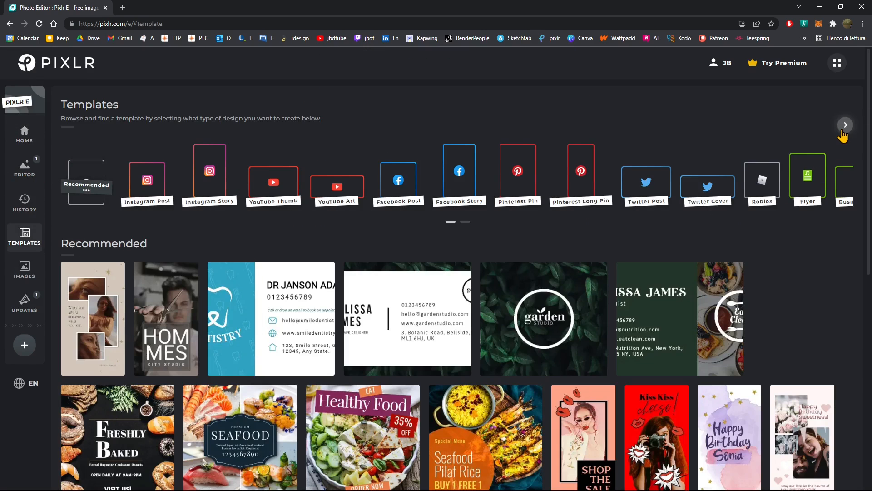
pyautogui.click(844, 128)
pyautogui.click(820, 182)
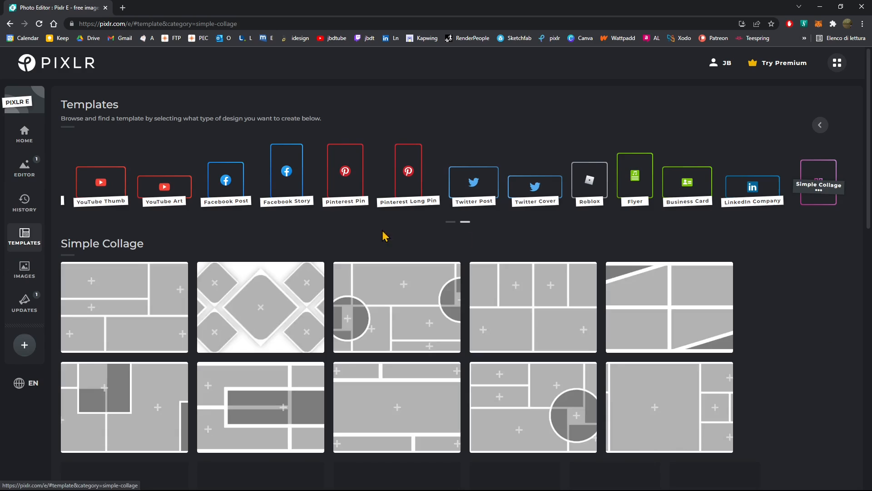
pyautogui.scroll(-2, 388, 318)
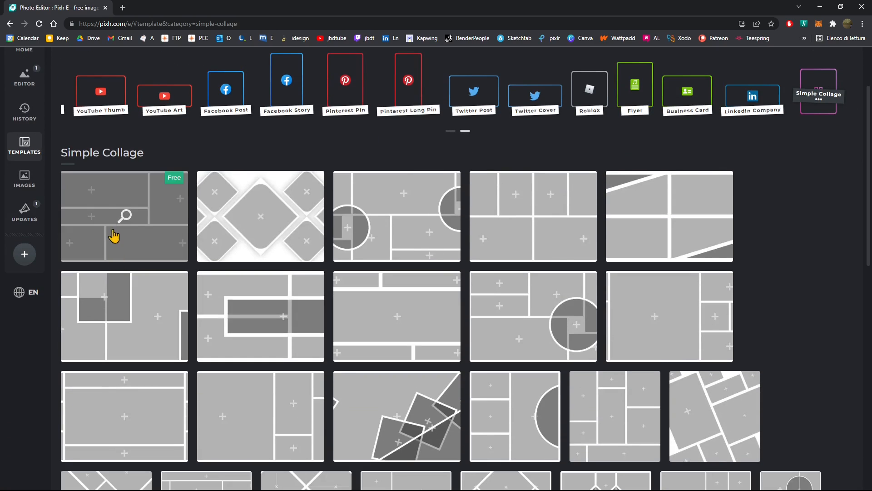
pyautogui.click(116, 198)
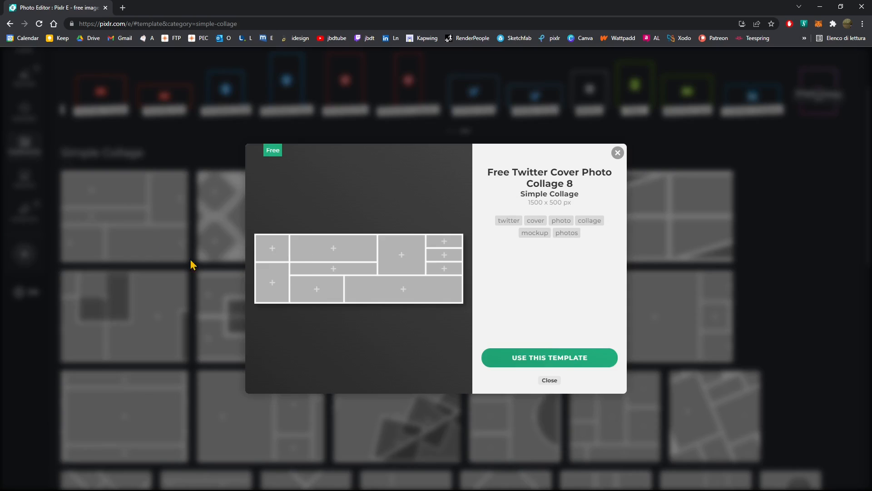
pyautogui.click(550, 357)
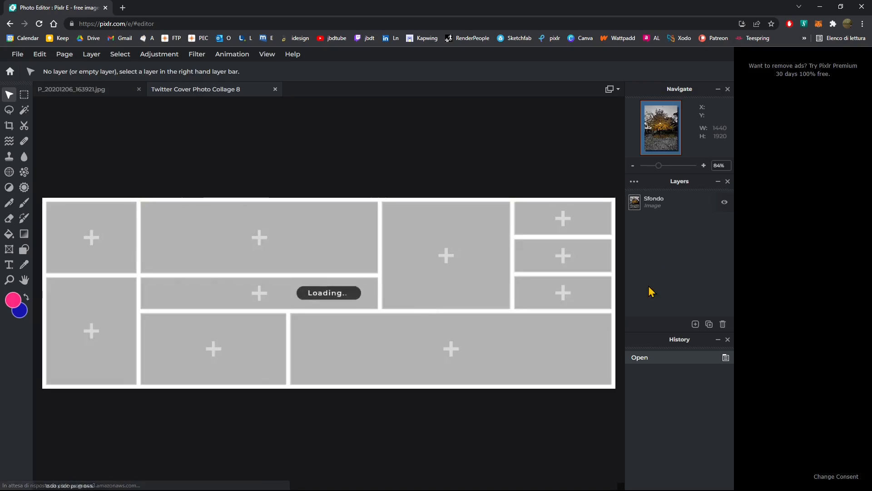
# Examine the collage's photo holder frames by selecting them one after another
pyautogui.click(109, 252)
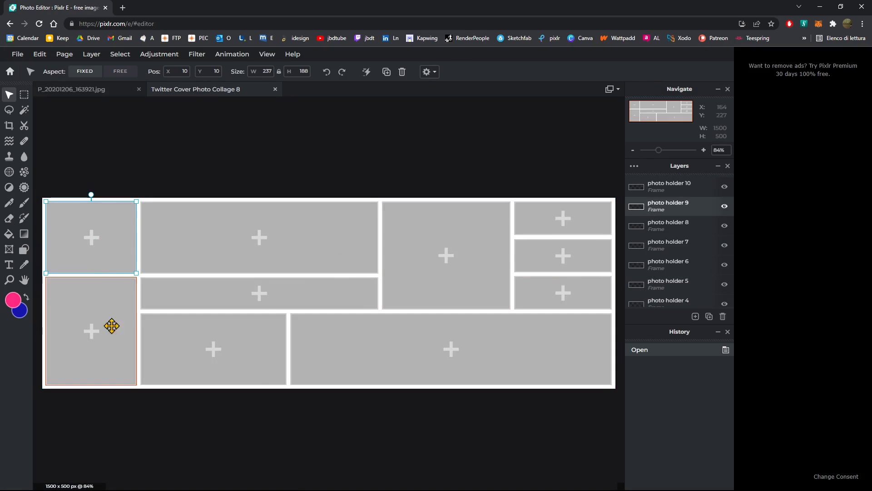
pyautogui.click(206, 250)
pyautogui.click(107, 335)
pyautogui.click(204, 295)
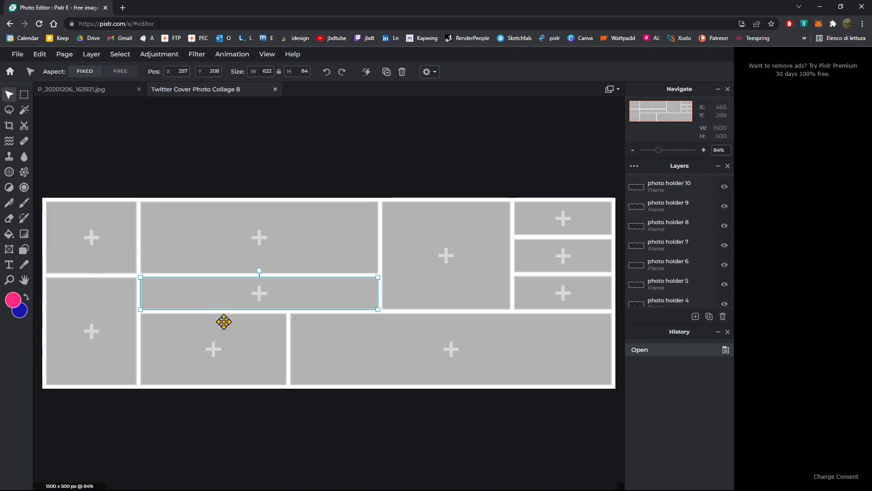
pyautogui.click(224, 322)
pyautogui.click(386, 364)
pyautogui.click(409, 284)
# Try moving the middle of the three small stacked frames, photo holder 5, and undo the move
pyautogui.moveTo(530, 258); pyautogui.dragTo(554, 255)
pyautogui.hotkey('ctrl', 'z')
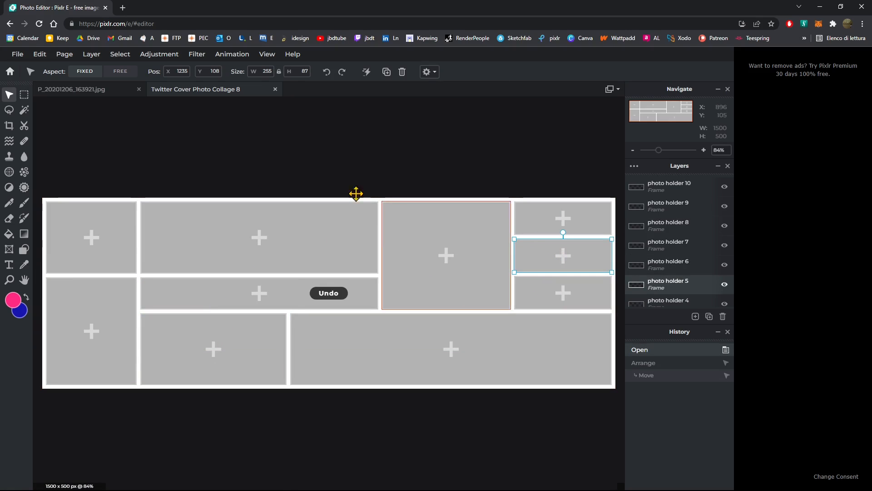
# Check the larger collage frames and select the upper-left frame, photo holder 9
pyautogui.click(355, 193)
pyautogui.click(306, 258)
pyautogui.click(442, 254)
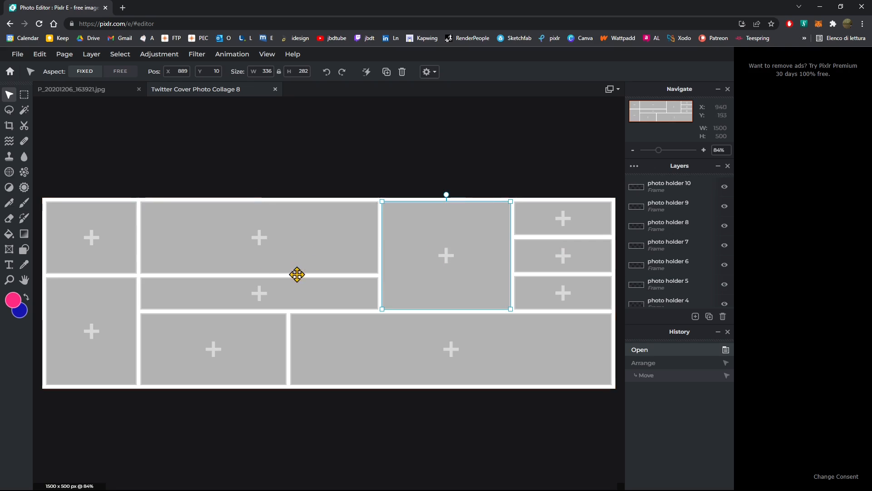
pyautogui.click(107, 233)
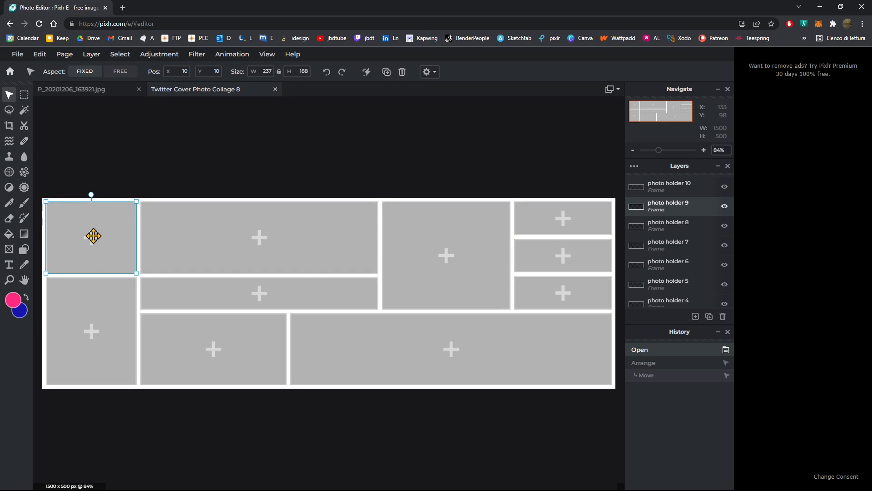
# Fill the upper-left collage frame, photo holder 9, with the temple photo P_20200906_125931
pyautogui.doubleClick(94, 235)
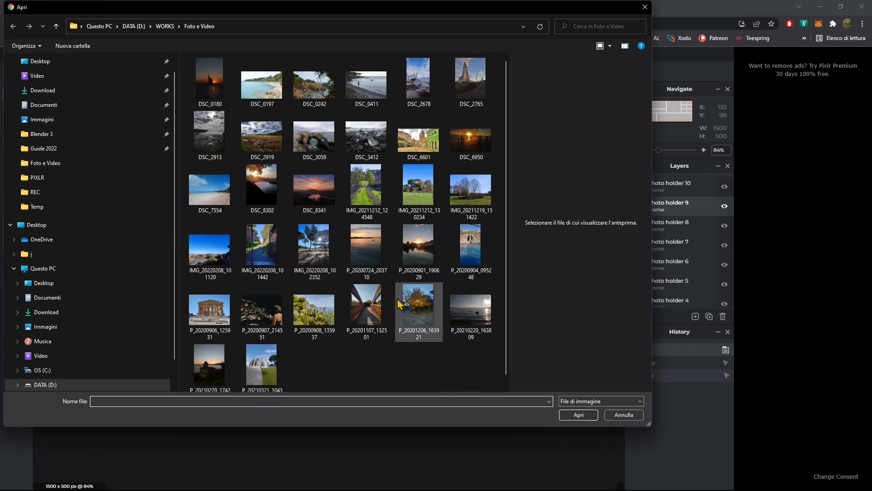
pyautogui.click(211, 313)
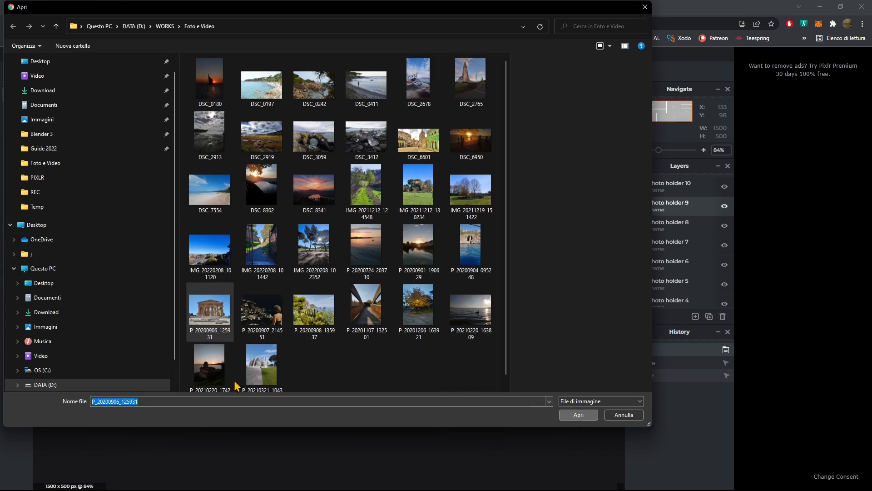
pyautogui.doubleClick(185, 317)
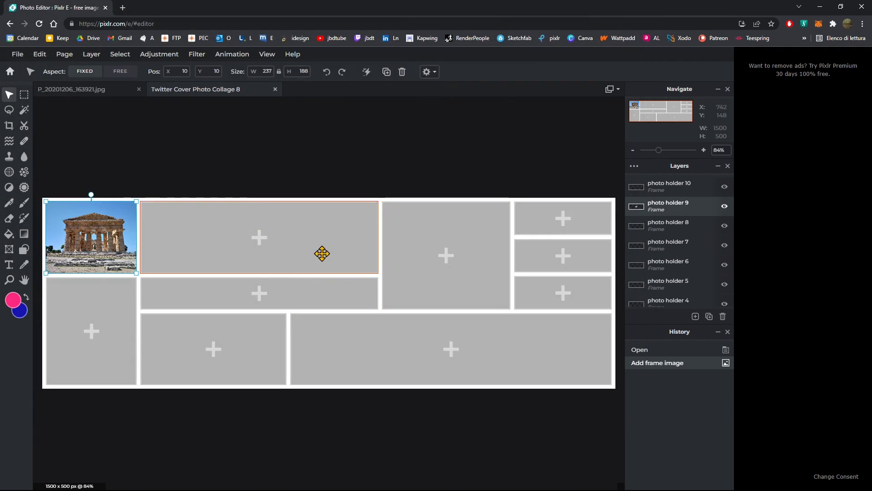
# Add DSC_0197 to the wide frame beside the temple photo and shift the image down inside it to Y -44
pyautogui.click(260, 255)
pyautogui.click(261, 252)
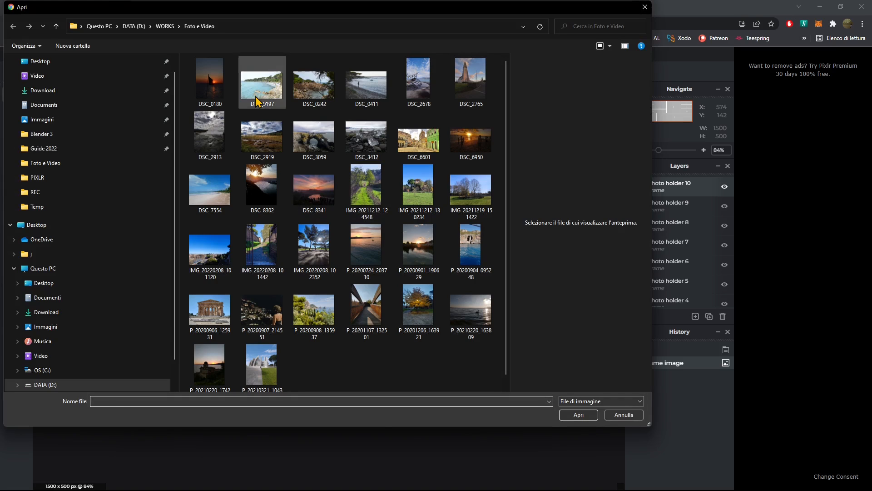
pyautogui.doubleClick(262, 84)
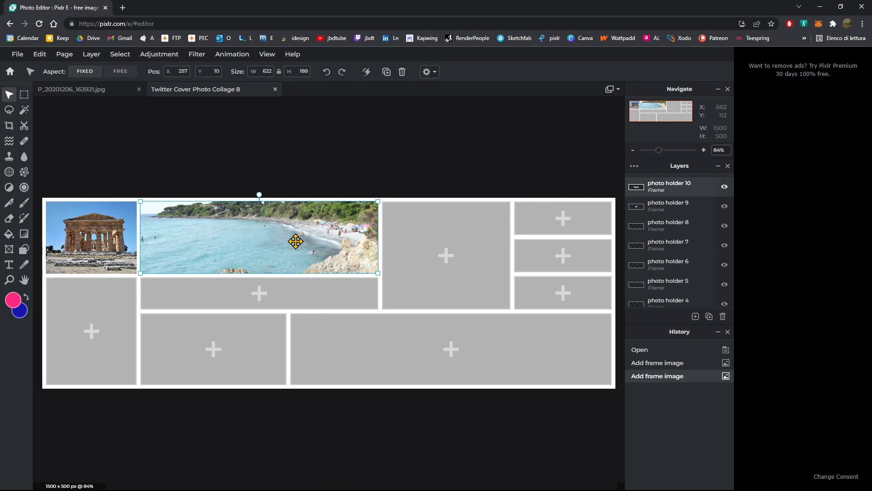
pyautogui.doubleClick(233, 234)
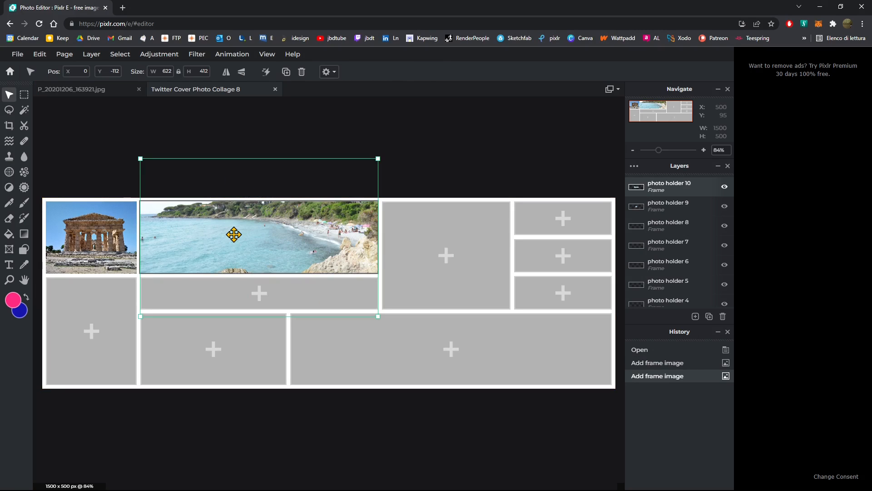
pyautogui.moveTo(273, 245); pyautogui.dragTo(254, 254)
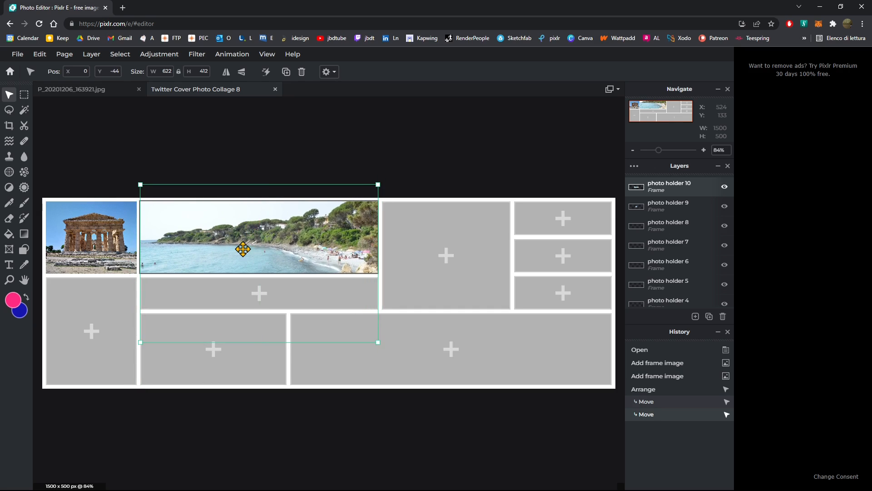
pyautogui.click(196, 172)
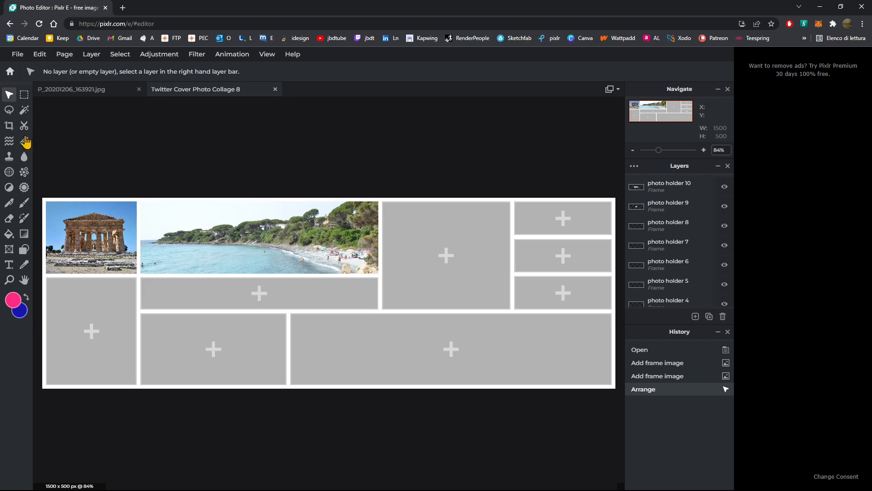
pyautogui.click(10, 128)
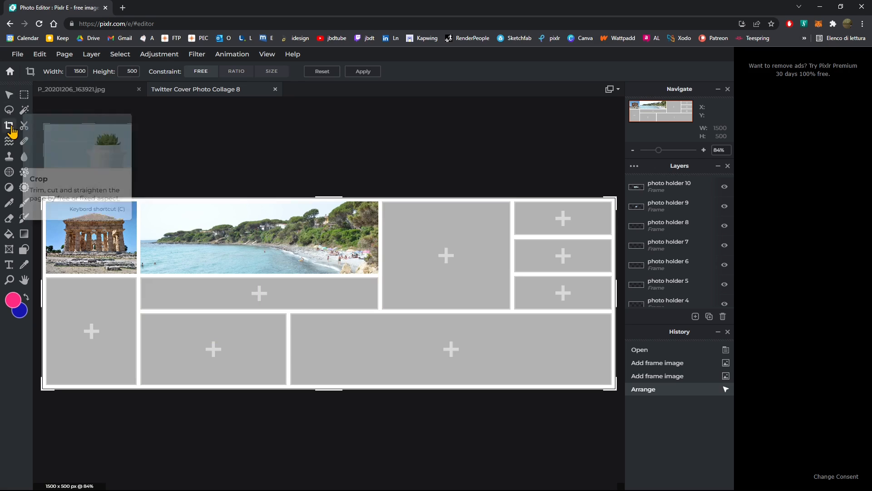
pyautogui.moveTo(45, 202); pyautogui.dragTo(45, 222)
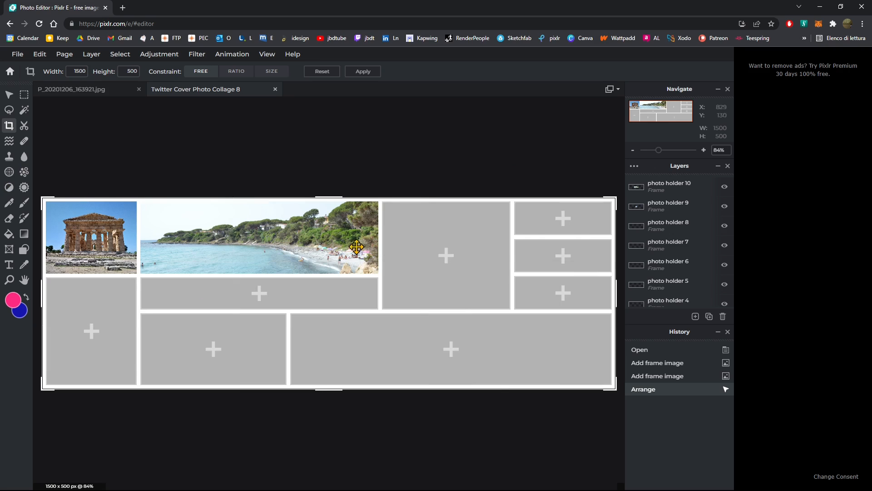
pyautogui.click(13, 97)
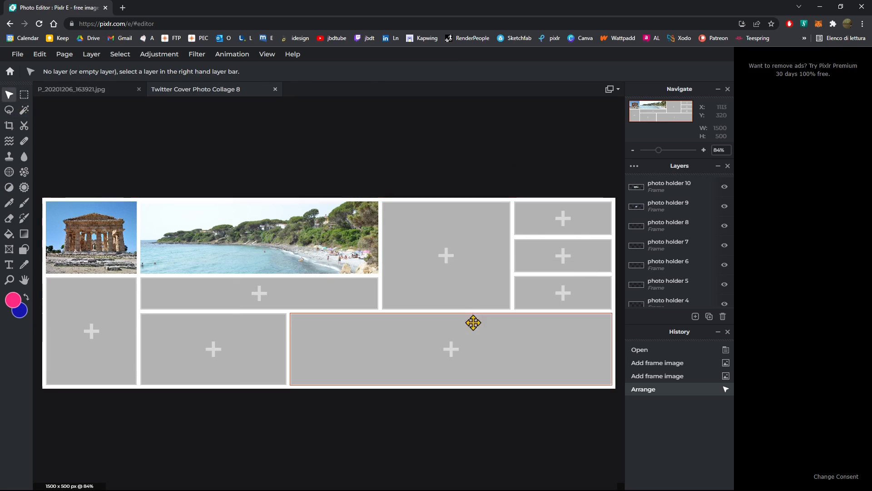
# Fill the large empty frame beside the beach photo with the sunset image DSC_8341
pyautogui.click(402, 248)
pyautogui.click(441, 243)
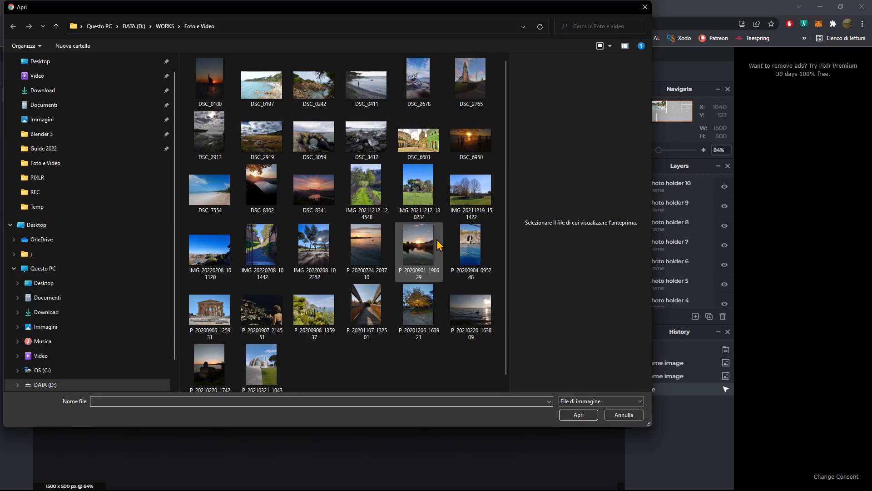
pyautogui.click(318, 195)
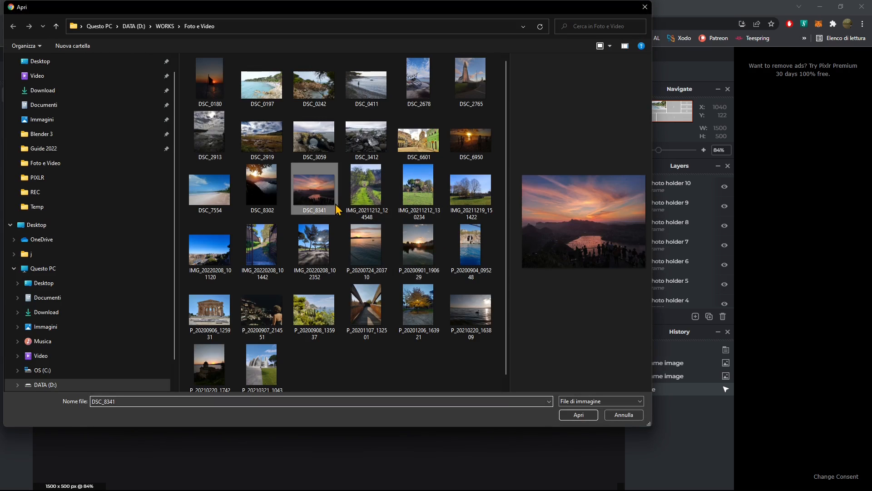
pyautogui.click(581, 417)
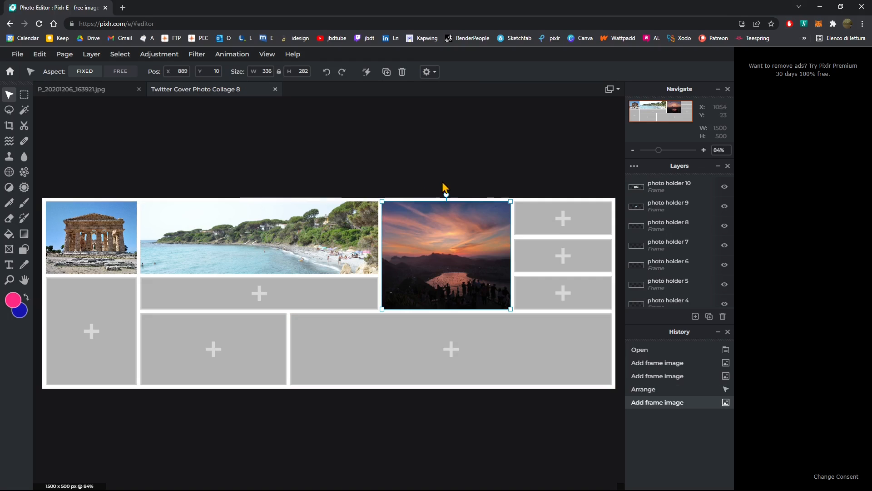
# Enlarge the sunset photo inside its frame to about 623 × 468 px and shift it down and to the right
pyautogui.doubleClick(444, 255)
pyautogui.moveTo(374, 201); pyautogui.dragTo(327, 166)
pyautogui.moveTo(518, 308); pyautogui.dragTo(564, 343)
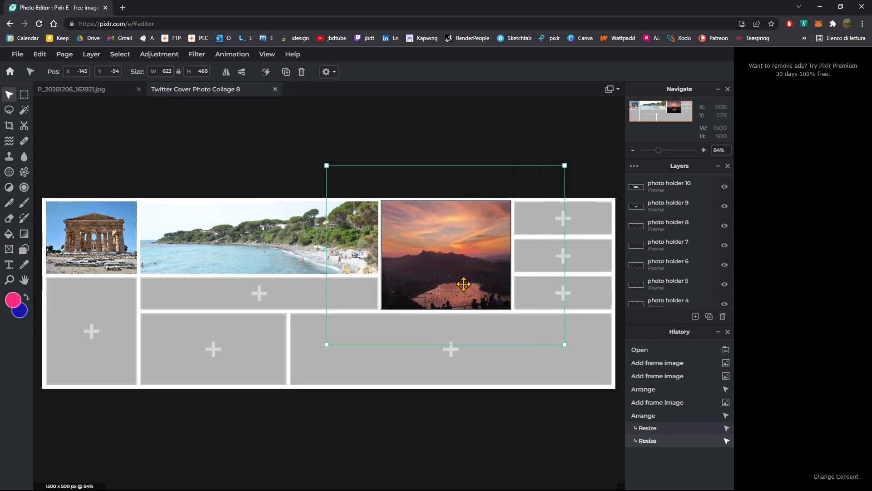
pyautogui.moveTo(464, 285); pyautogui.dragTo(476, 303)
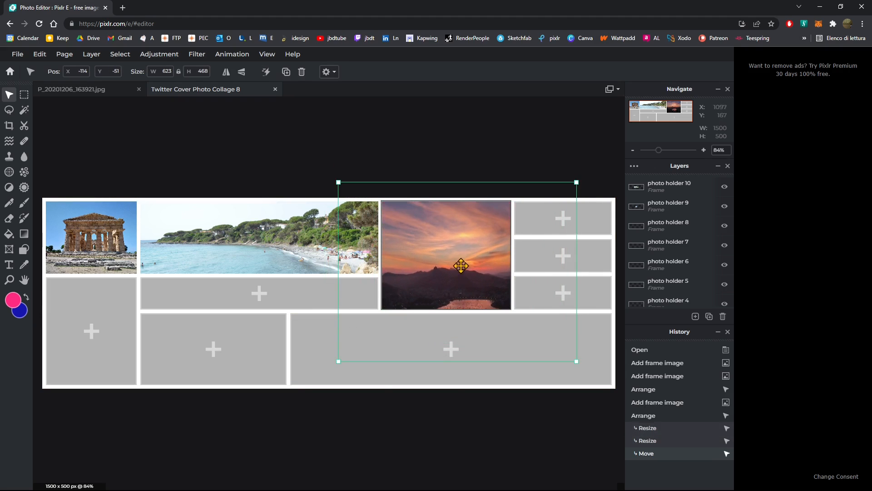
pyautogui.moveTo(461, 266); pyautogui.dragTo(458, 262)
pyautogui.click(489, 159)
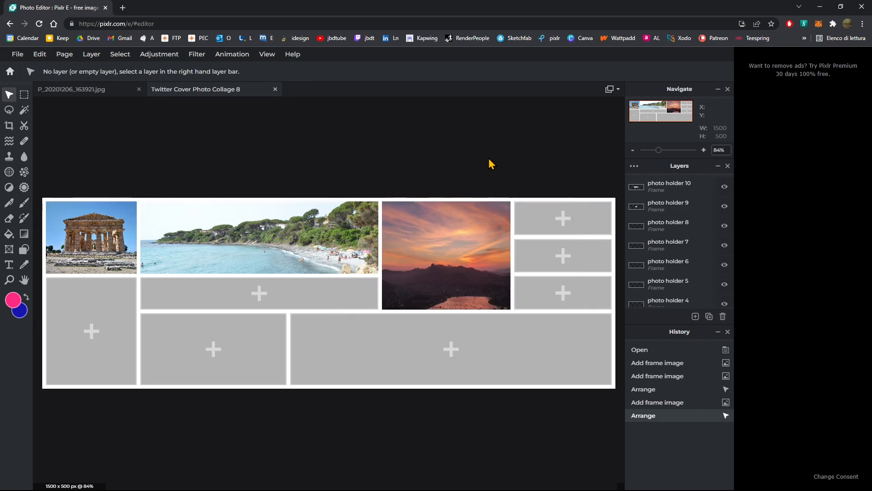
# Fill the three small stacked frames from top to bottom with P_20200901_190629, DSC_6950 and DSC_6601
pyautogui.click(540, 231)
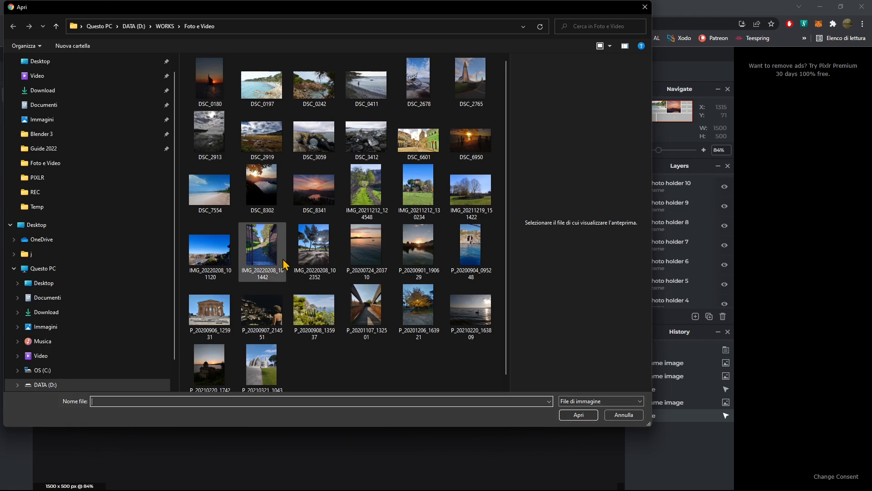
pyautogui.doubleClick(416, 248)
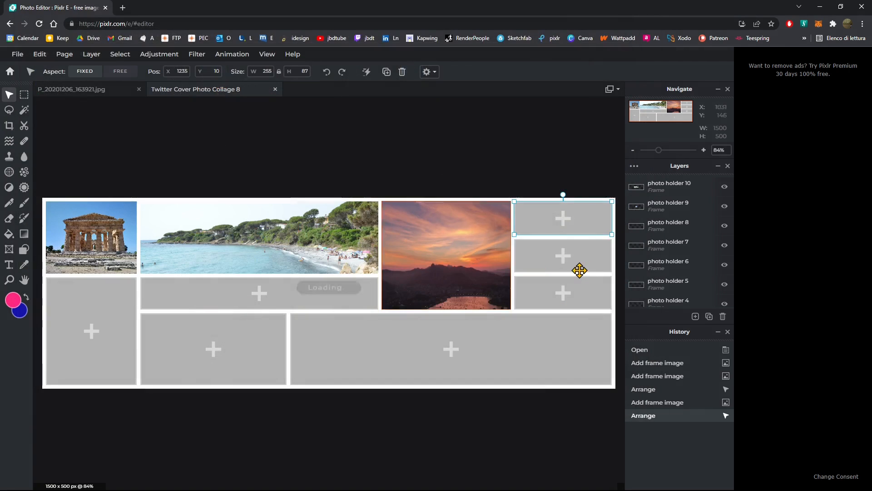
pyautogui.click(564, 254)
pyautogui.doubleClick(471, 142)
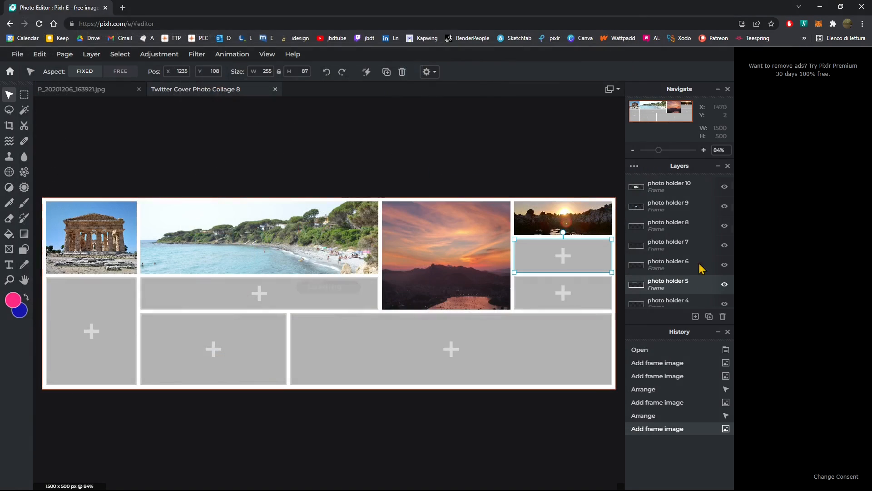
pyautogui.click(567, 291)
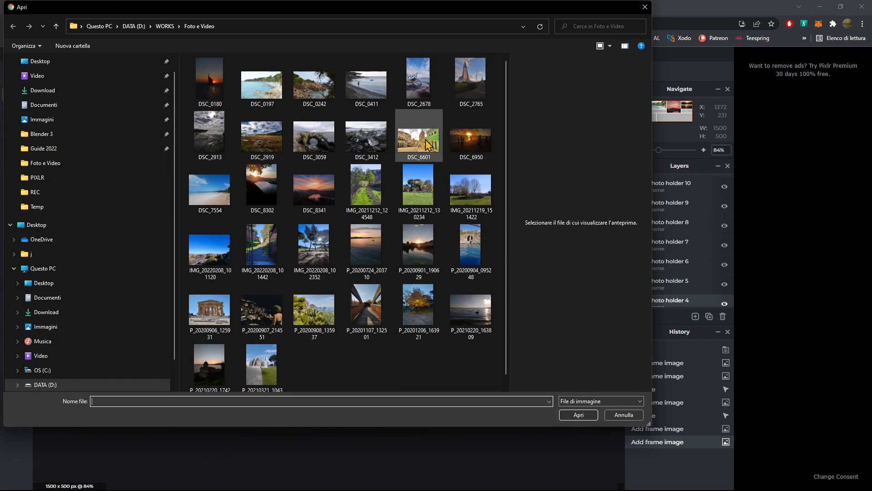
pyautogui.doubleClick(427, 144)
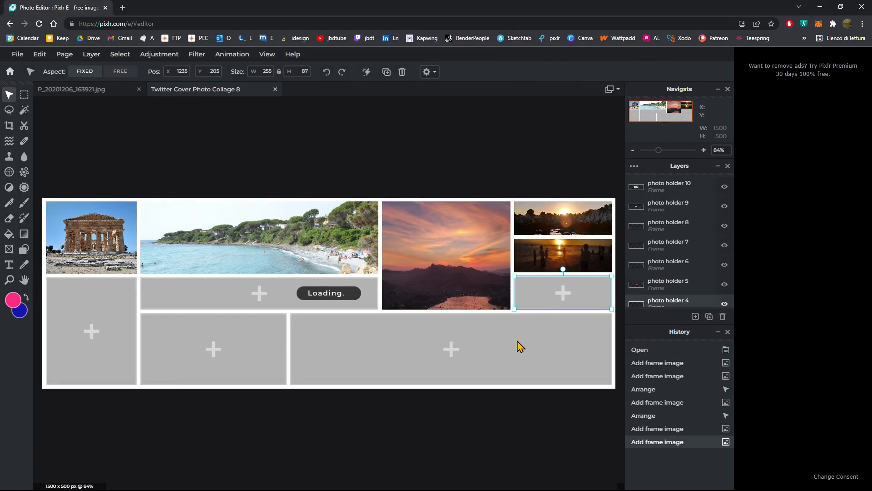
# Add DSC_7554 to the lower-left frame, photo holder 8, and shift the image left to show the palm trees
pyautogui.click(490, 346)
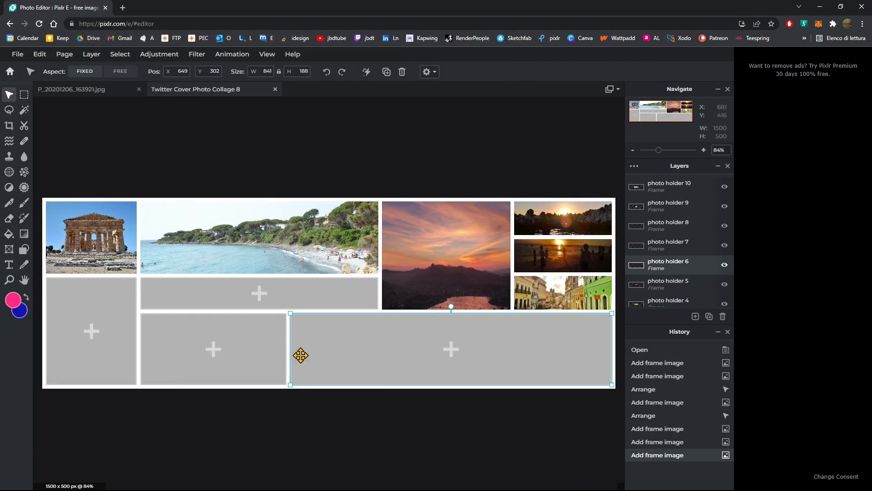
pyautogui.click(110, 302)
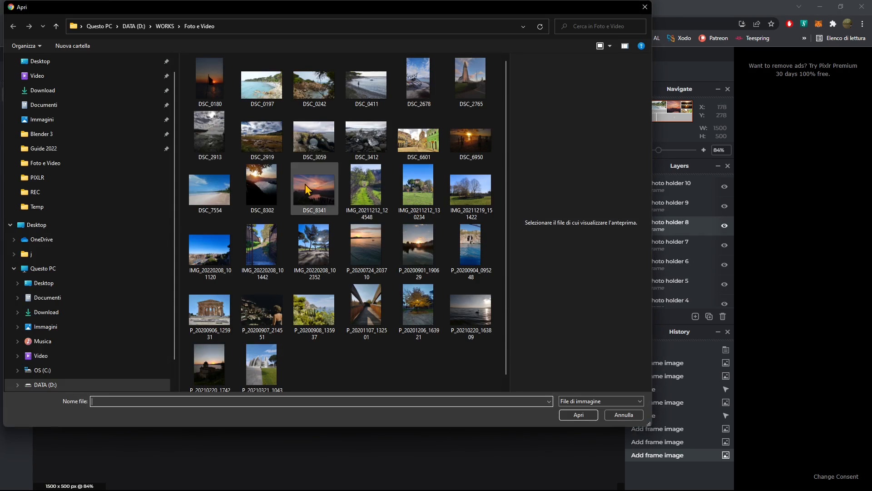
pyautogui.click(221, 195)
pyautogui.doubleClick(220, 195)
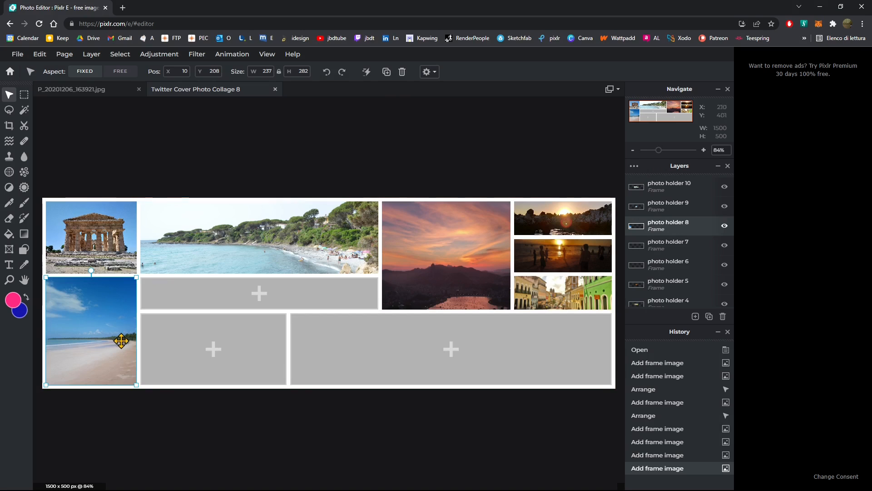
pyautogui.moveTo(120, 339); pyautogui.dragTo(94, 328)
pyautogui.click(154, 412)
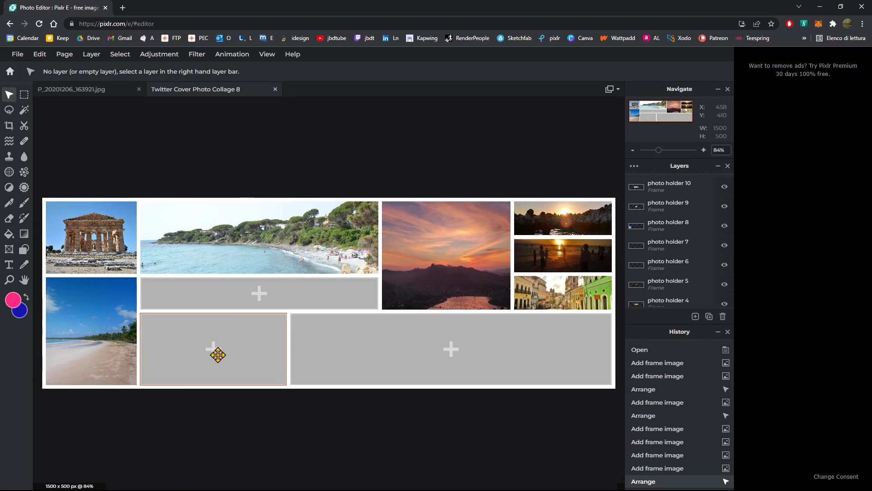
# Add DSC_0411 to the narrow frame under the wide beach photo and shift the image down inside it
pyautogui.click(229, 298)
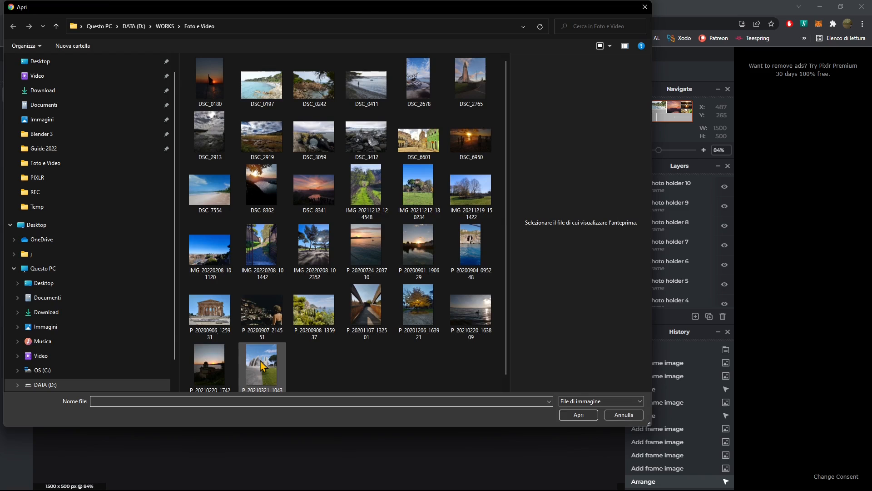
pyautogui.doubleClick(366, 85)
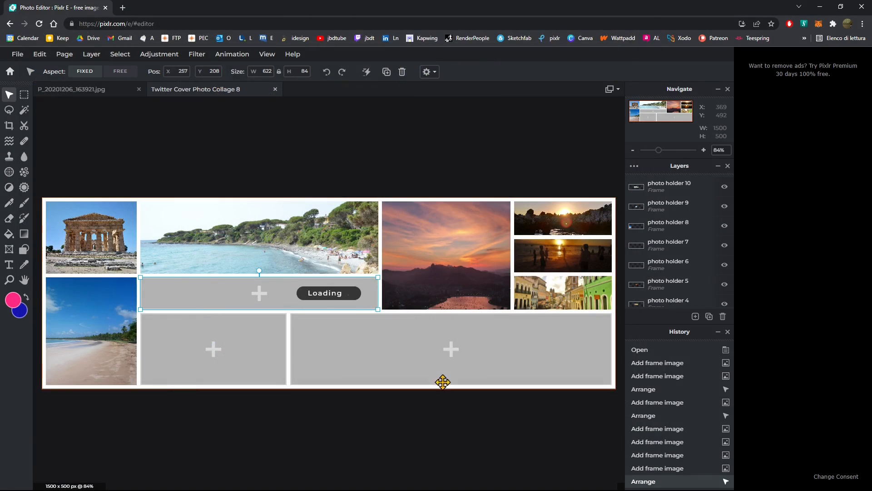
pyautogui.click(282, 302)
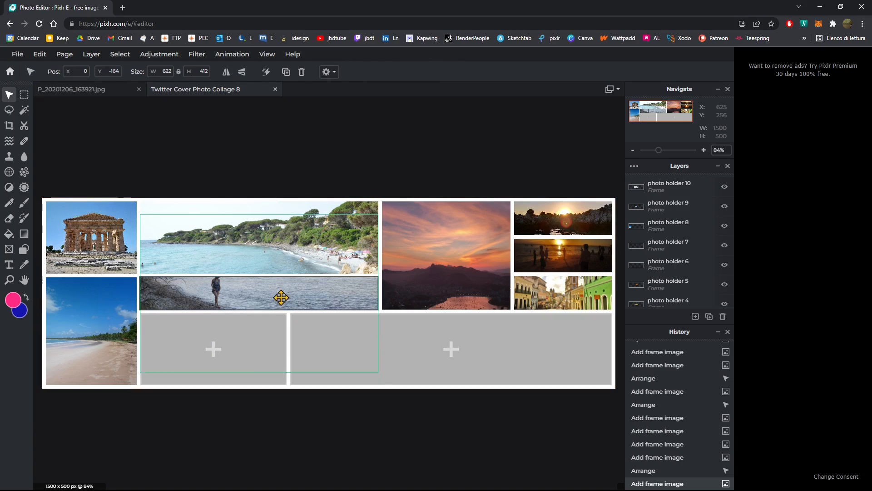
pyautogui.moveTo(281, 297); pyautogui.dragTo(278, 303)
pyautogui.click(283, 181)
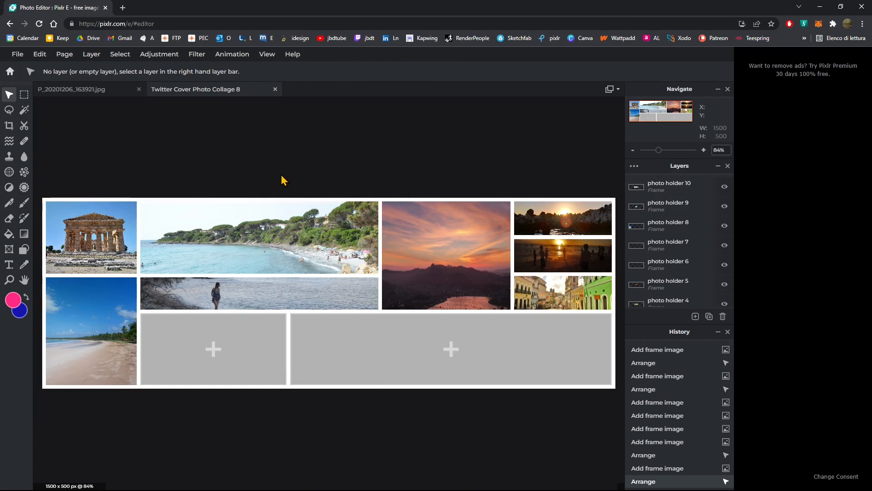
# Resize the large bottom frame, photo holder 6, with free aspect to about 601 × 188 px, aligning its left edge with the sunset photo
pyautogui.click(331, 365)
pyautogui.moveTo(288, 314); pyautogui.dragTo(380, 306)
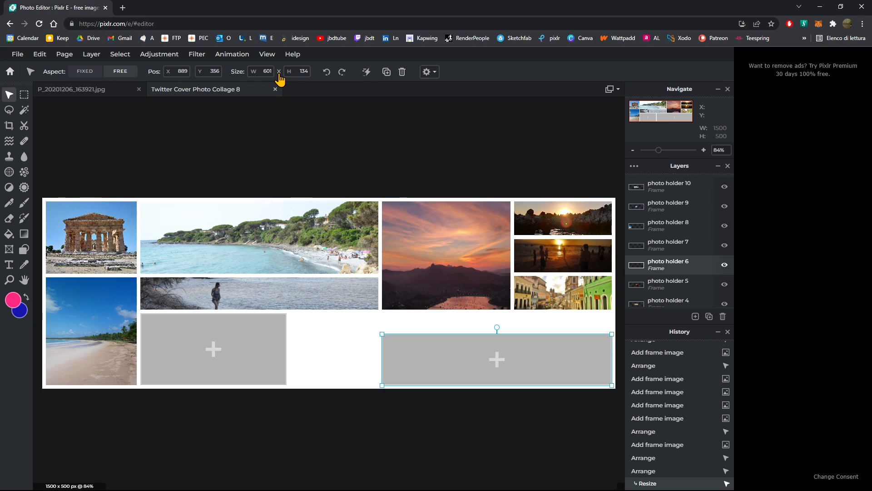
pyautogui.moveTo(383, 334); pyautogui.dragTo(385, 315)
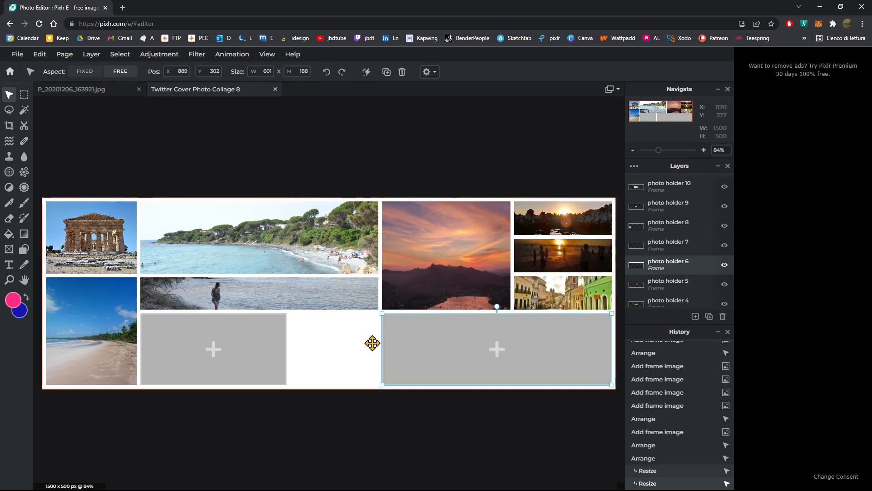
pyautogui.click(333, 145)
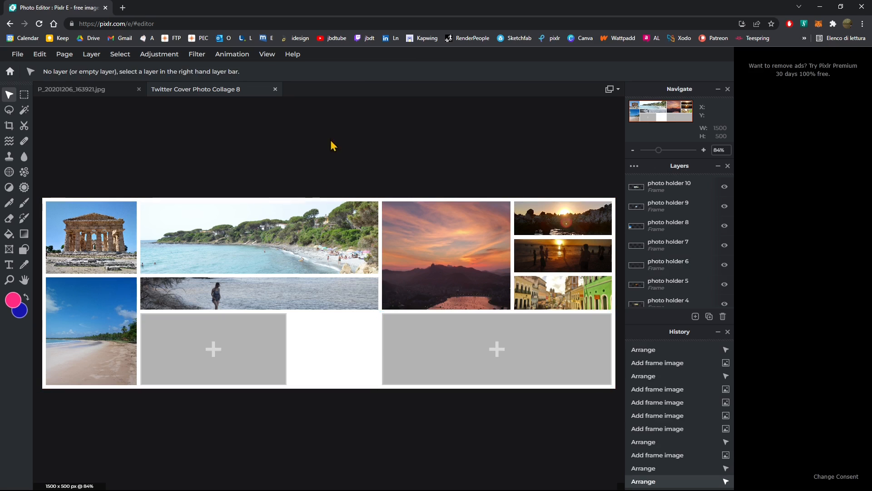
# Rotate the resized bottom frame, photo holder 6, four times counterclockwise through a full turn
pyautogui.click(539, 335)
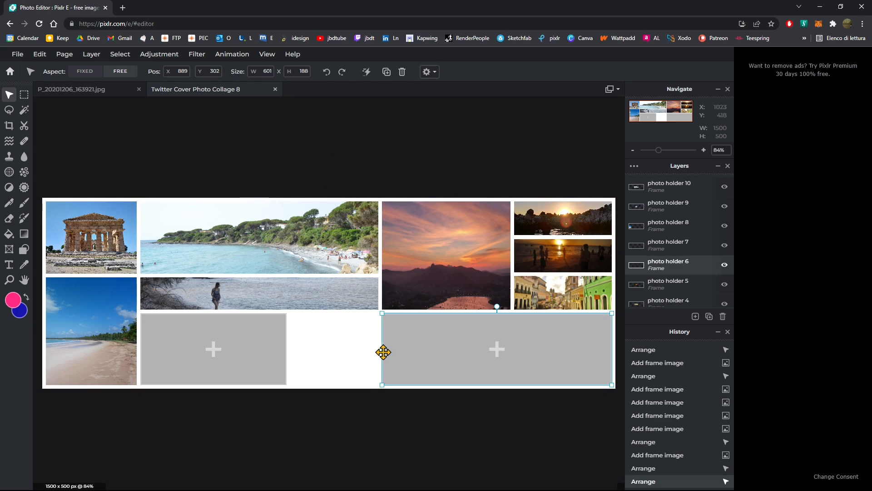
pyautogui.click(257, 72)
pyautogui.click(326, 71)
pyautogui.click(326, 71)
pyautogui.click(326, 72)
pyautogui.click(327, 72)
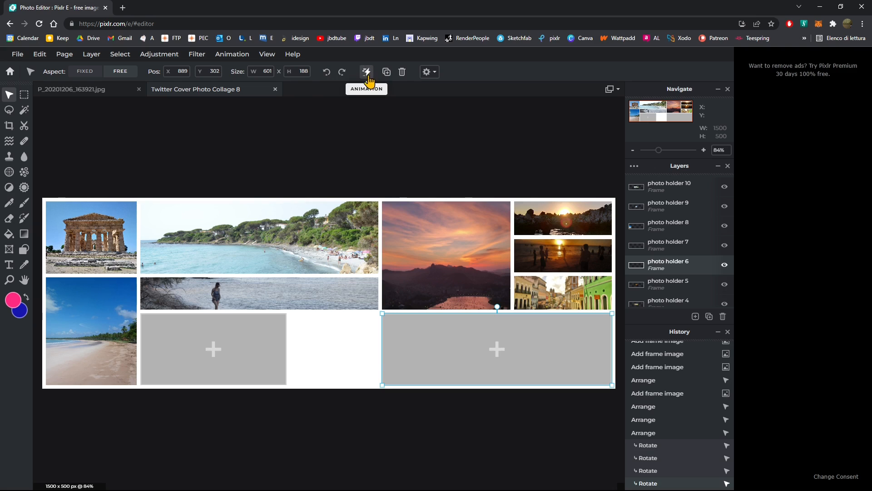
pyautogui.click(428, 72)
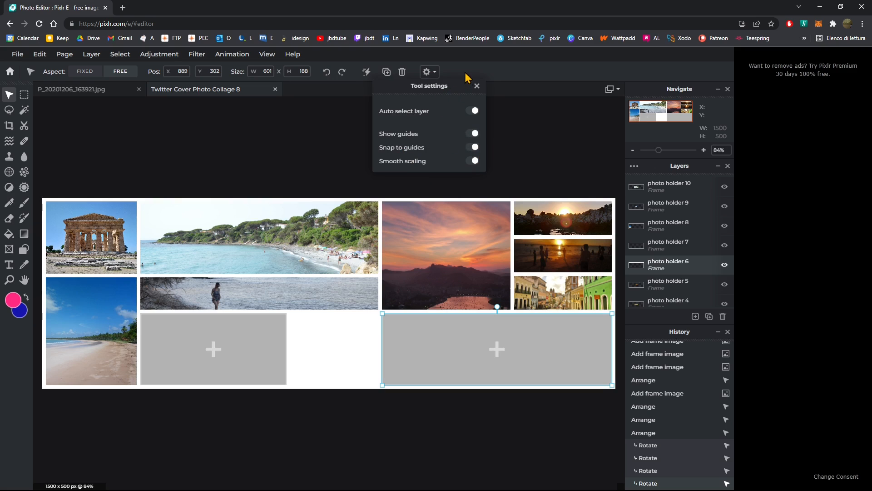
pyautogui.click(477, 86)
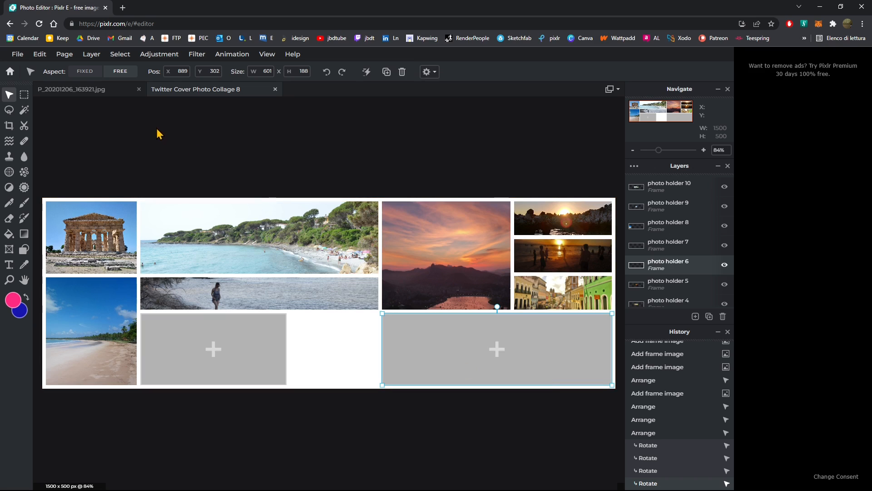
# Add P_20210220_163809 to the wide bottom frame under the sunset photo, photo holder 6
pyautogui.click(460, 352)
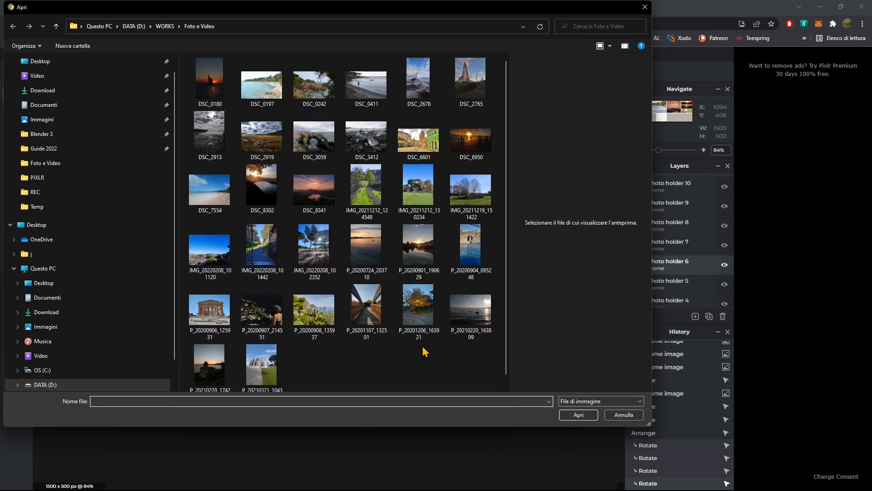
pyautogui.doubleClick(469, 307)
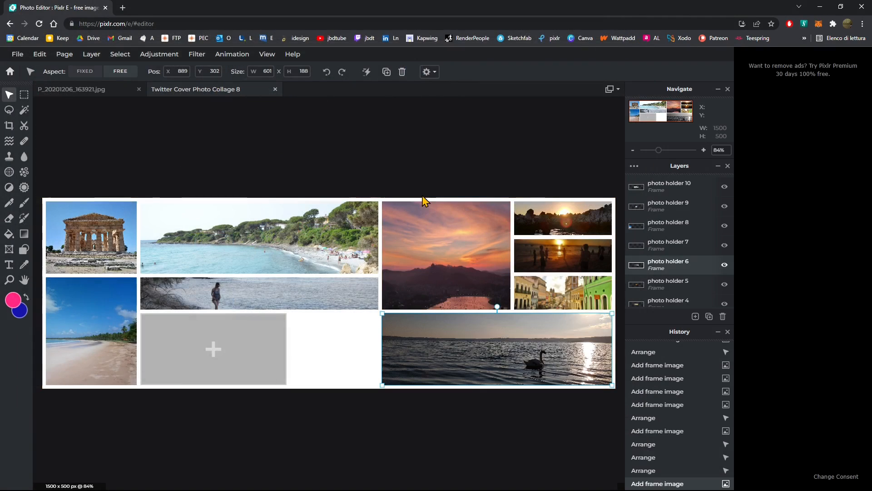
pyautogui.click(421, 171)
# Add DSC_0180 to the remaining empty bottom frame, photo holder 7, and shift the image up inside it to show the flag
pyautogui.click(261, 358)
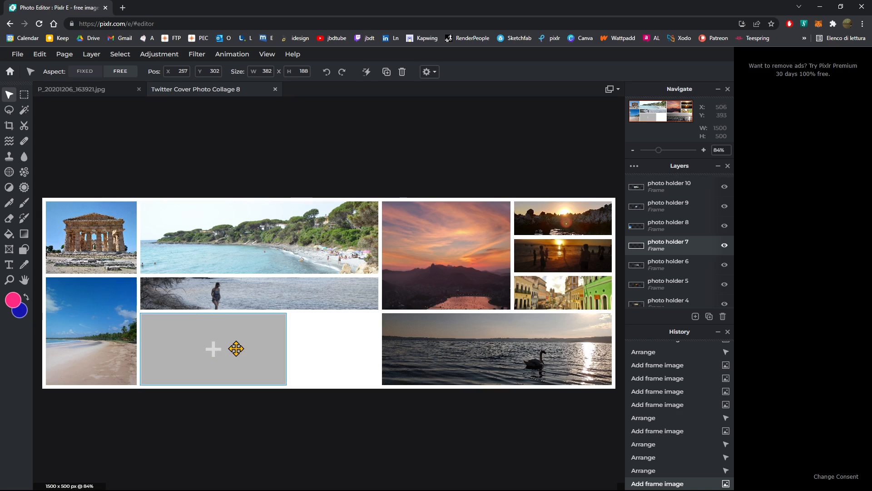
pyautogui.click(236, 348)
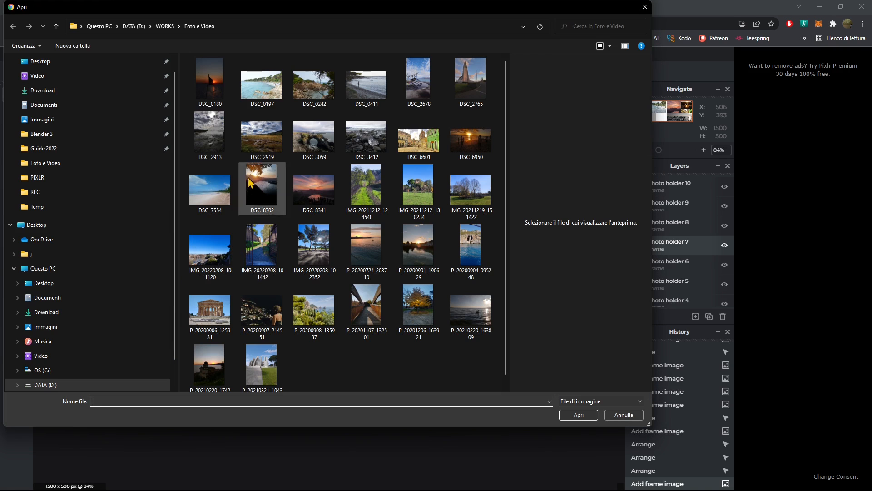
pyautogui.doubleClick(209, 83)
pyautogui.click(257, 354)
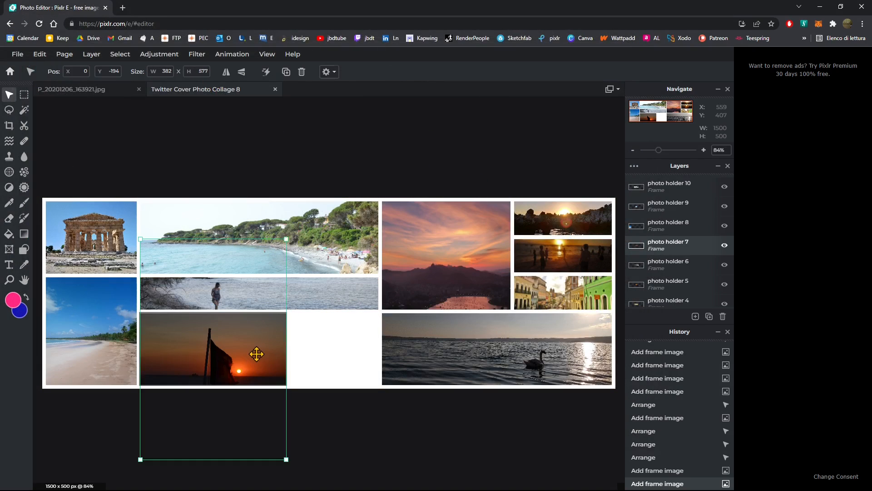
pyautogui.moveTo(257, 354); pyautogui.dragTo(226, 341)
pyautogui.click(249, 155)
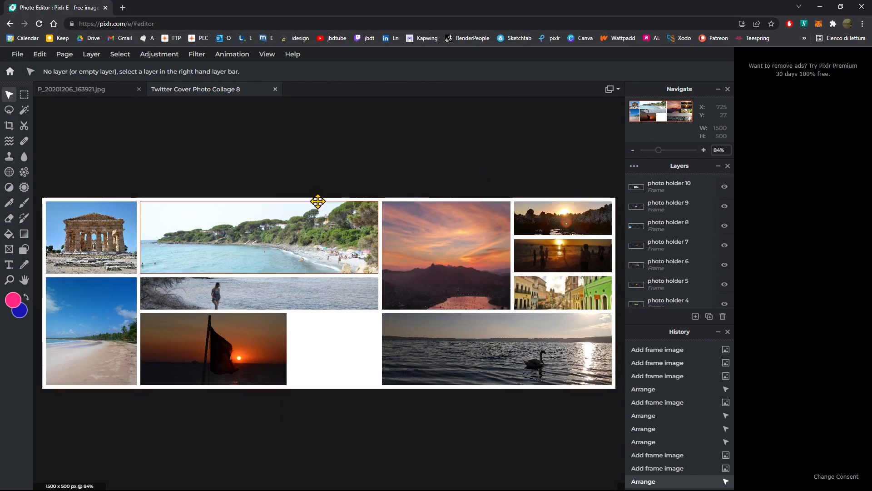
# Add a new frame with the Frame tool, shrink it, and move it up over the beach photo
pyautogui.click(9, 250)
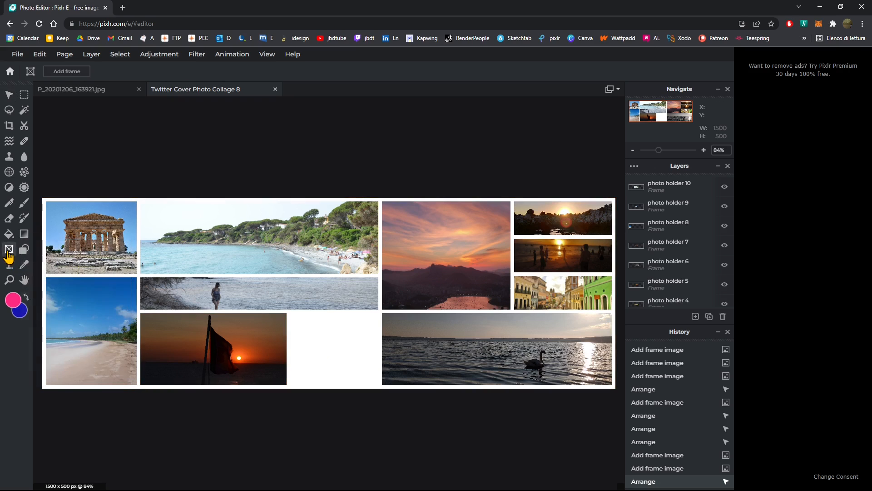
pyautogui.click(63, 71)
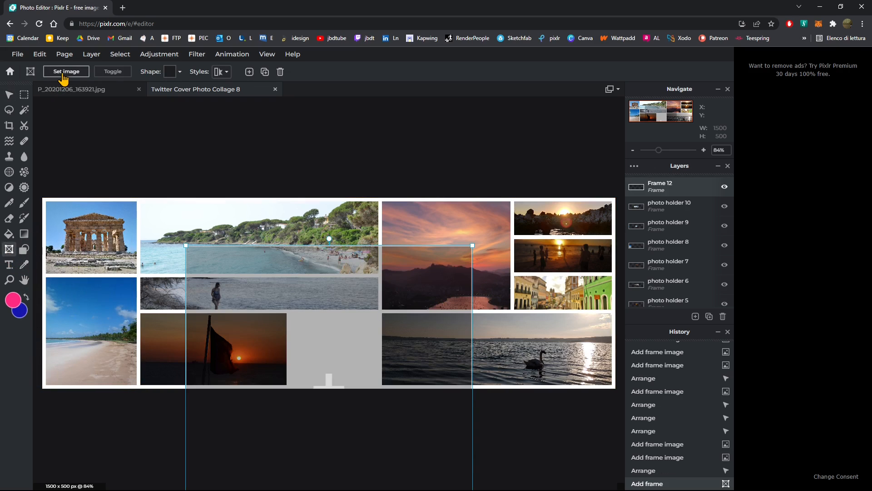
pyautogui.moveTo(188, 249); pyautogui.dragTo(267, 318)
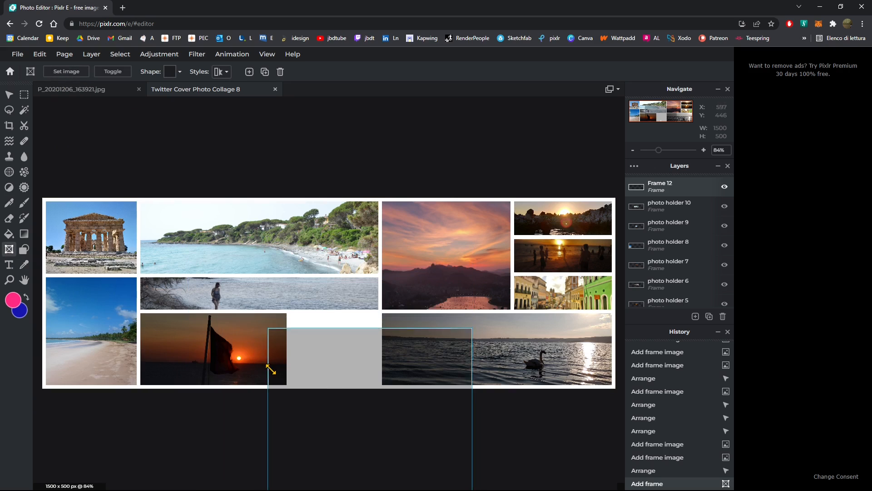
pyautogui.moveTo(355, 335); pyautogui.dragTo(317, 139)
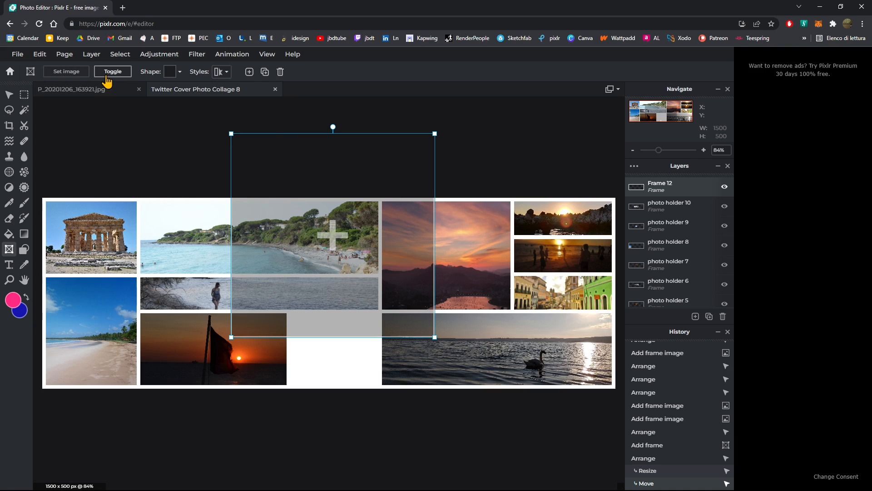
# Fill the new frame with DSC_8341 and enlarge the image inside the frame
pyautogui.click(66, 72)
pyautogui.click(315, 189)
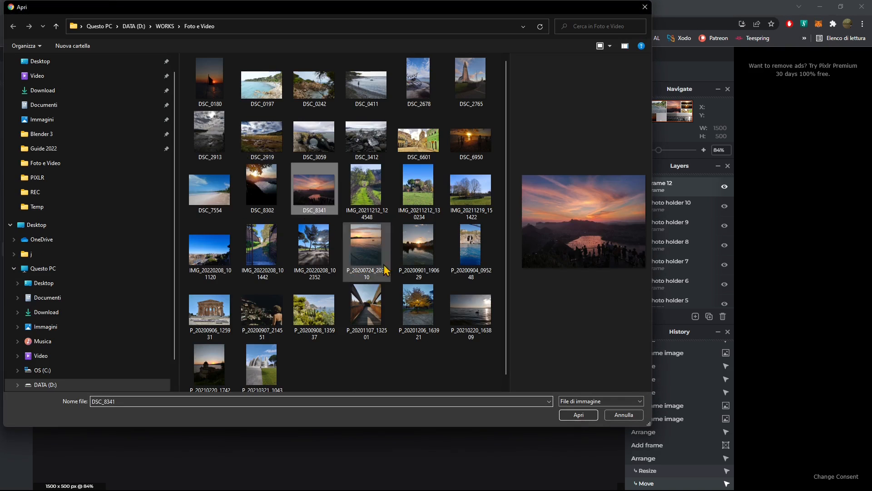
pyautogui.click(576, 416)
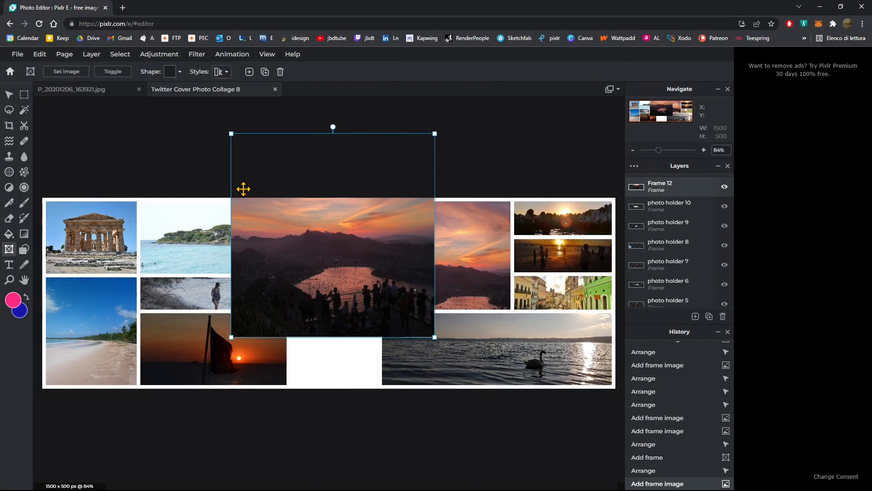
pyautogui.click(112, 71)
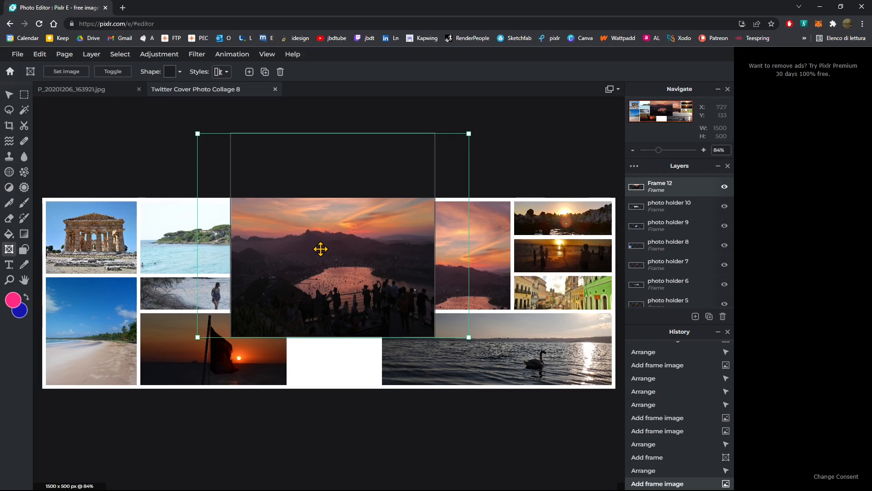
pyautogui.moveTo(197, 133); pyautogui.dragTo(158, 104)
pyautogui.moveTo(466, 335)
pyautogui.mouseDown()
pyautogui.moveTo(478, 345)
pyautogui.moveTo(472, 338)
pyautogui.mouseUp()
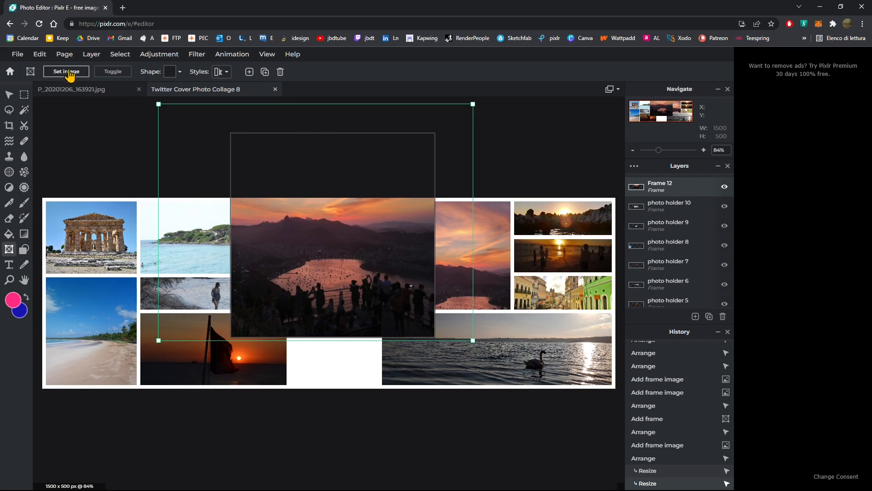
# Enlarge the frame around the DSC_8341 image and delete that frame
pyautogui.click(112, 72)
pyautogui.moveTo(228, 139); pyautogui.dragTo(214, 125)
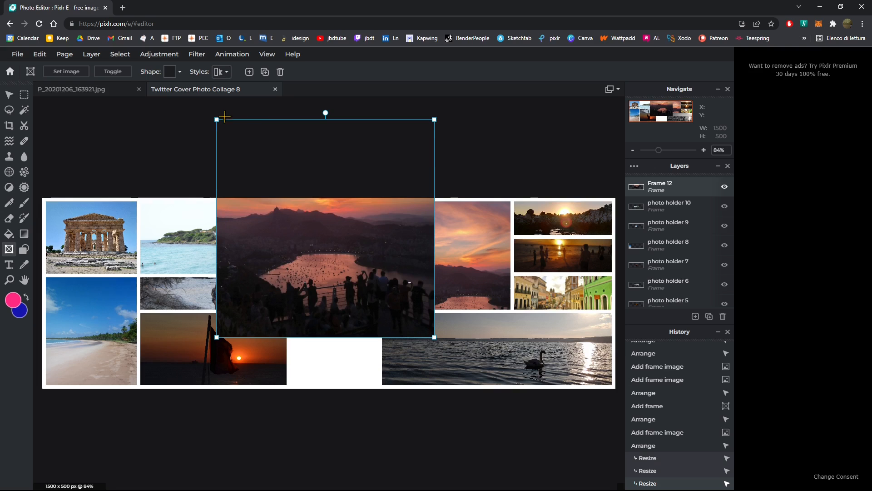
pyautogui.press('Delete')
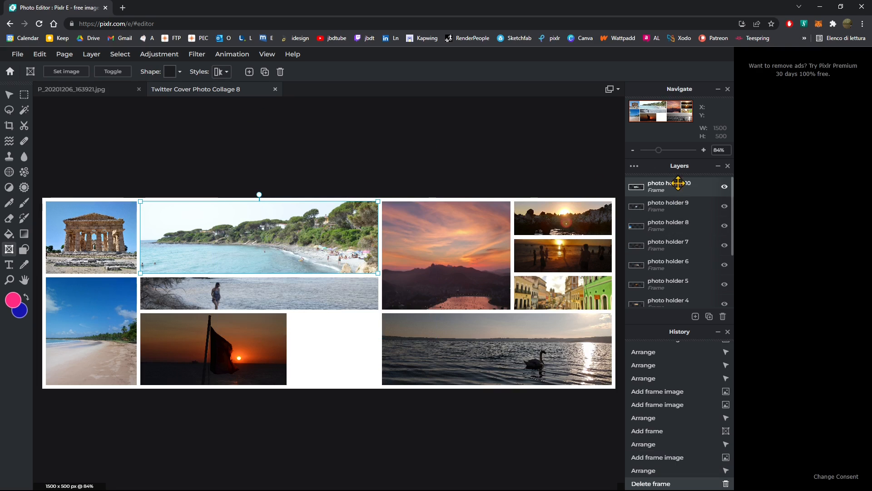
# Add a new layer of type Frame and move it up across the collage's upper edge
pyautogui.click(695, 317)
pyautogui.click(696, 317)
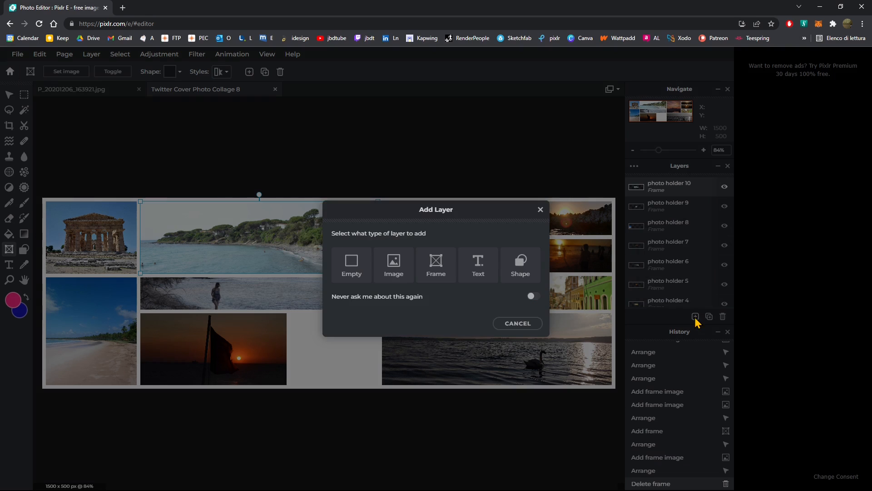
pyautogui.click(439, 268)
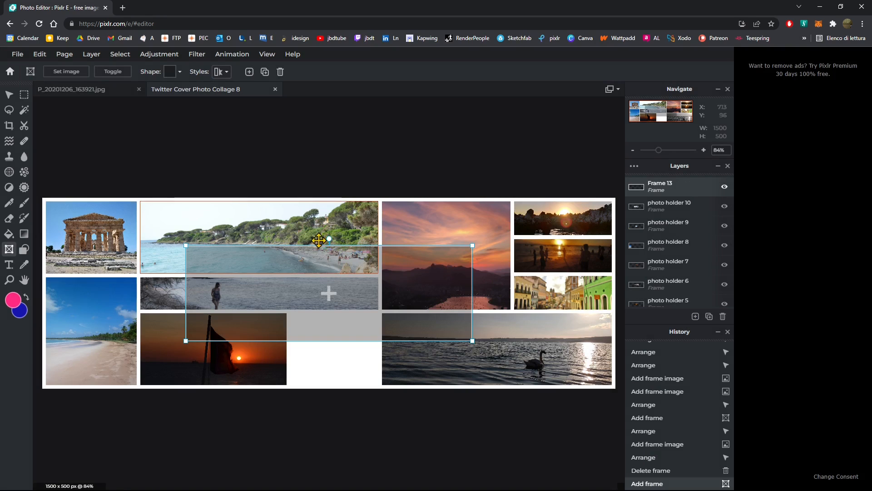
pyautogui.moveTo(336, 252); pyautogui.dragTo(311, 151)
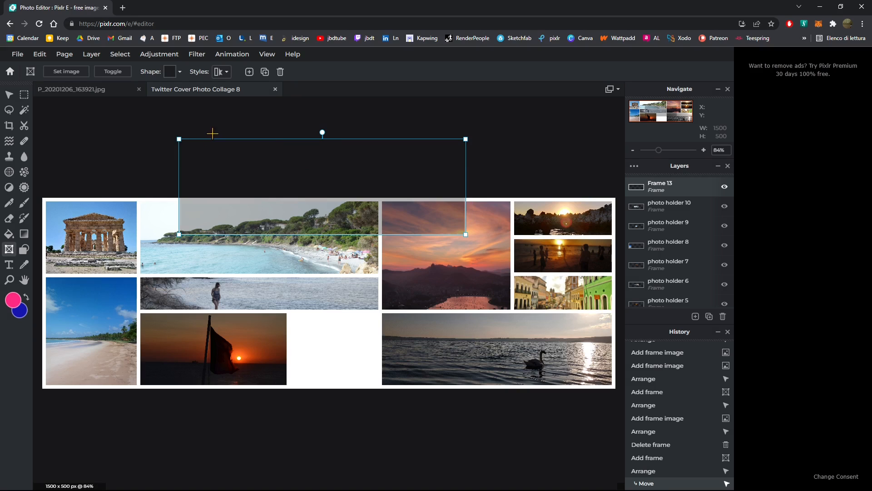
# Reposition the new empty frame over the collage's upper edge and resize it to about 715 × 257 px
pyautogui.moveTo(177, 140); pyautogui.dragTo(212, 164)
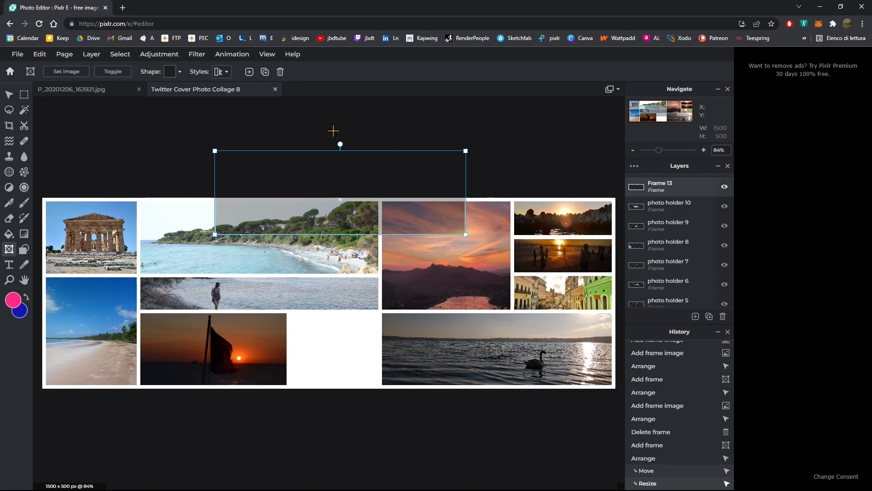
pyautogui.moveTo(468, 147); pyautogui.dragTo(522, 132)
pyautogui.moveTo(399, 138); pyautogui.dragTo(355, 147)
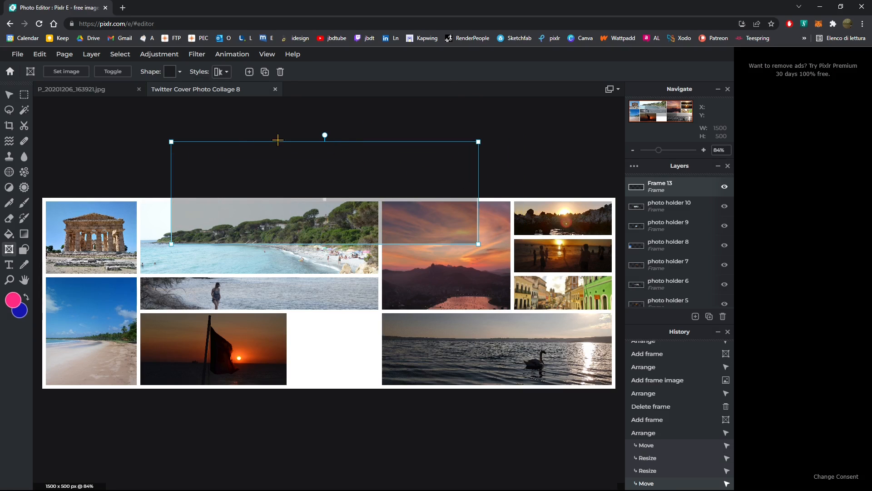
pyautogui.click(9, 96)
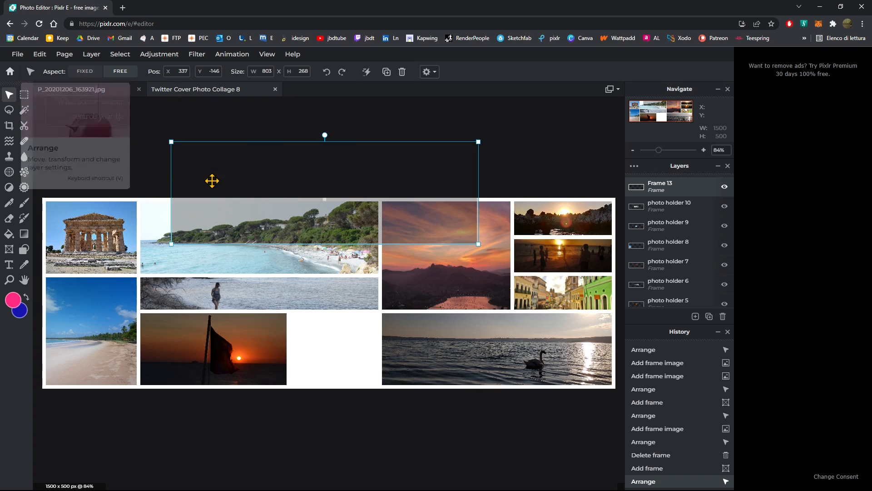
pyautogui.moveTo(172, 142); pyautogui.dragTo(205, 146)
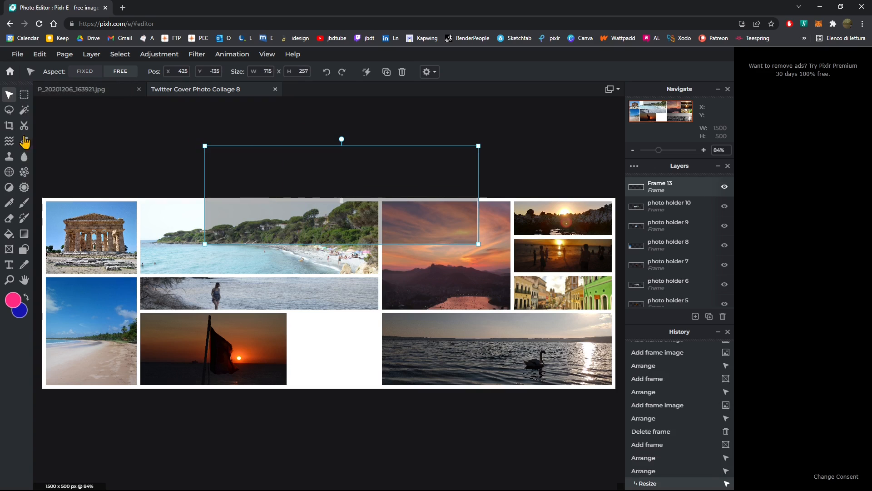
# Try several preset shapes on the new frame and set its shape to the heart
pyautogui.click(8, 250)
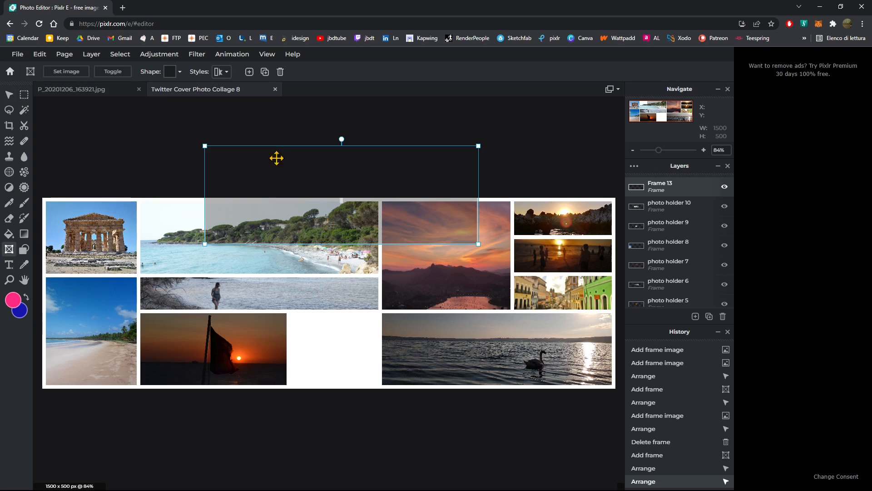
pyautogui.click(173, 74)
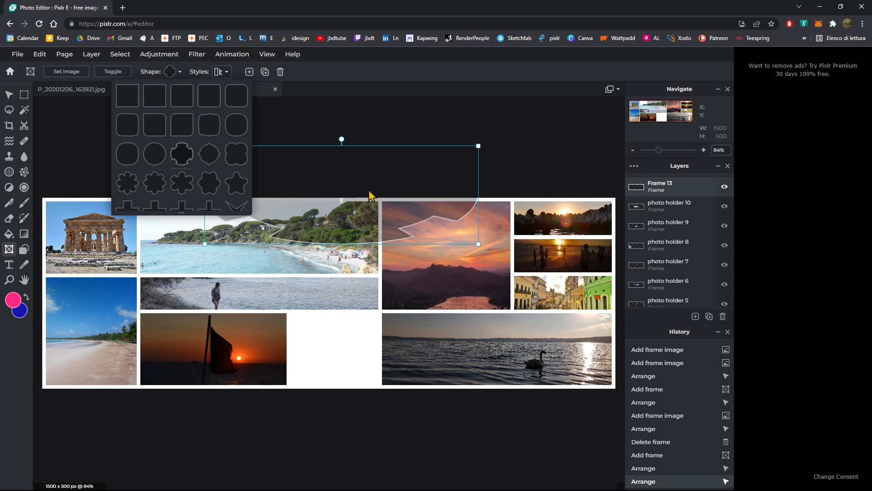
pyautogui.click(200, 125)
pyautogui.scroll(-2, 202, 187)
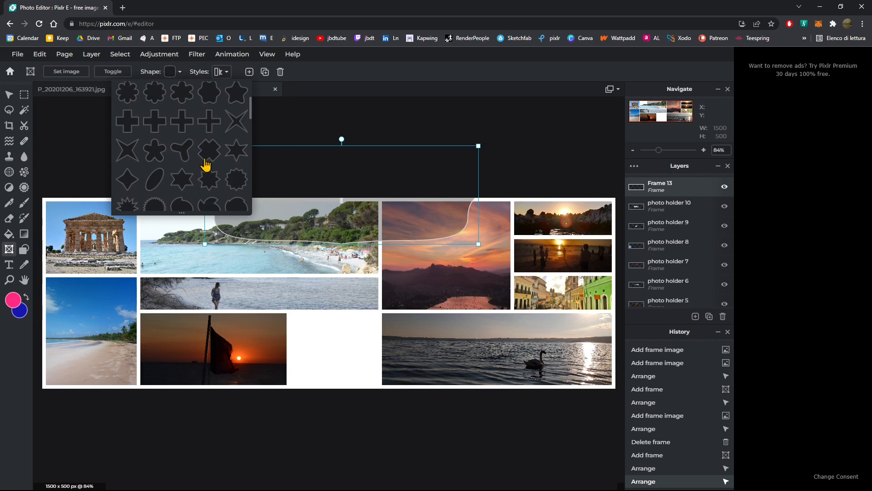
pyautogui.click(183, 151)
pyautogui.scroll(-1, 232, 159)
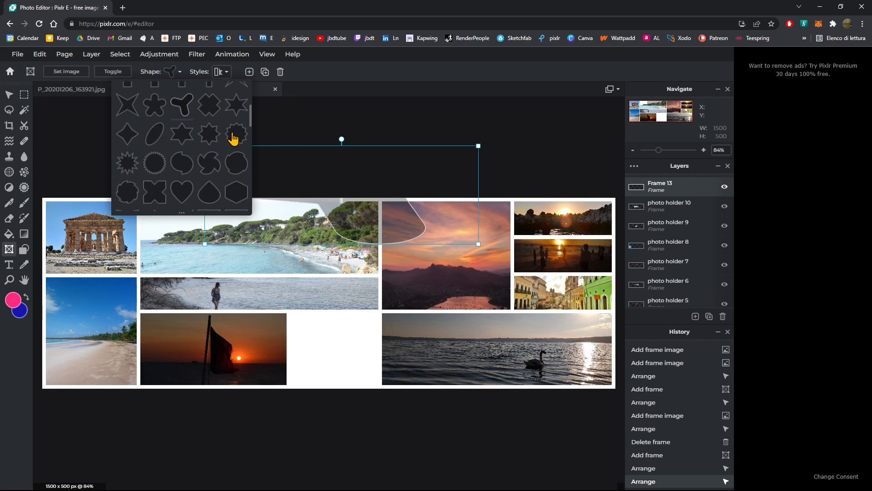
pyautogui.click(233, 137)
pyautogui.scroll(-2, 191, 179)
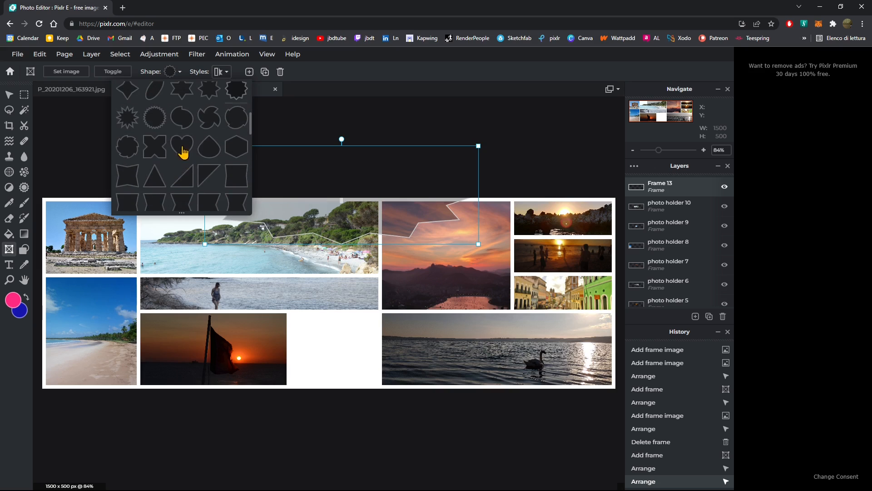
pyautogui.click(185, 154)
pyautogui.click(475, 143)
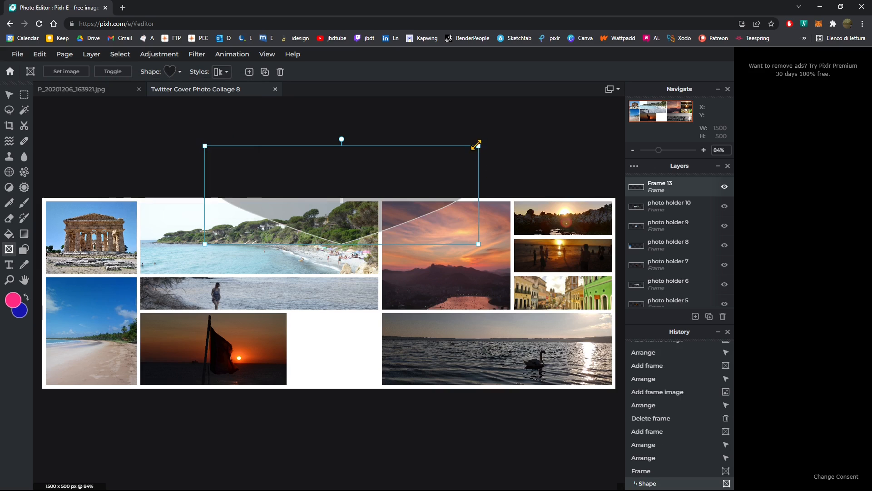
# Move the heart frame into the white gap between the flag and swan photos and resize it with free aspect to fit
pyautogui.moveTo(469, 150); pyautogui.dragTo(472, 291)
pyautogui.moveTo(199, 287); pyautogui.dragTo(242, 302)
pyautogui.click(9, 95)
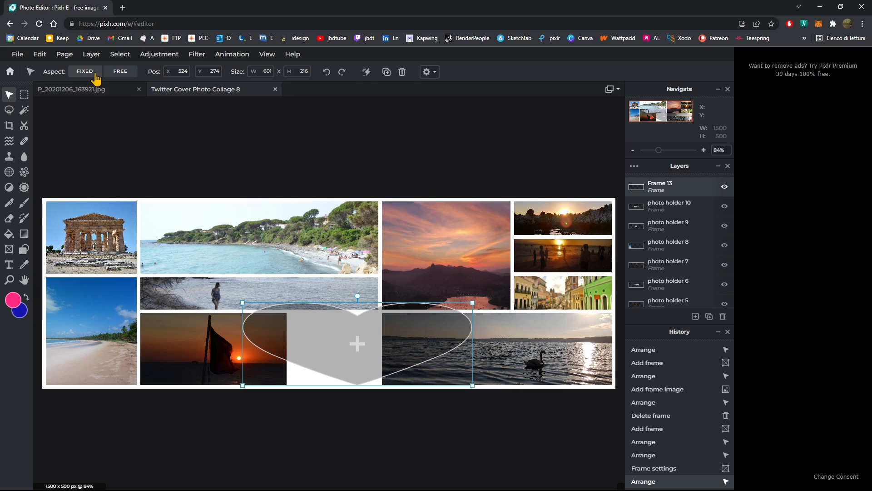
pyautogui.click(135, 75)
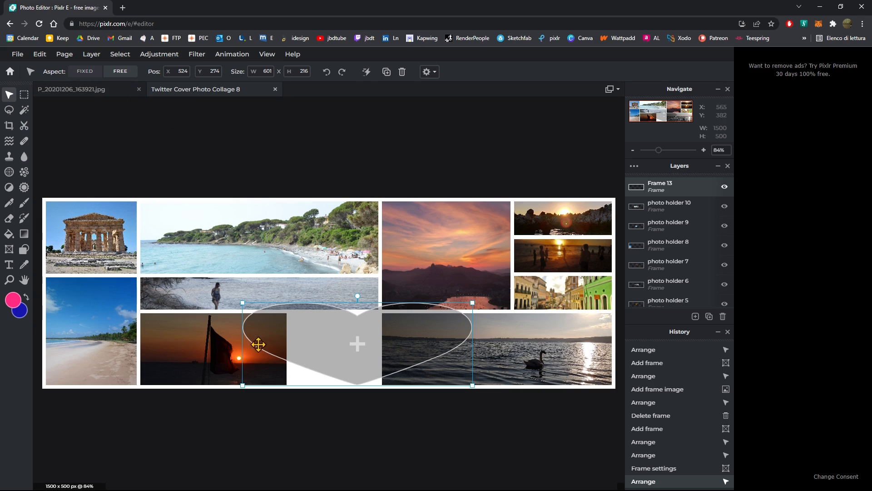
pyautogui.moveTo(243, 303); pyautogui.dragTo(371, 312)
pyautogui.moveTo(422, 352); pyautogui.dragTo(347, 347)
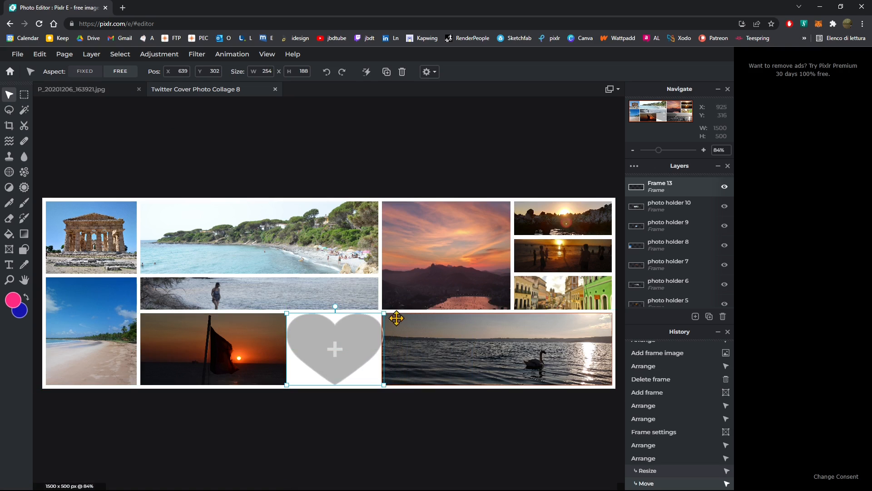
pyautogui.moveTo(384, 313); pyautogui.dragTo(371, 313)
pyautogui.moveTo(331, 352); pyautogui.dragTo(343, 345)
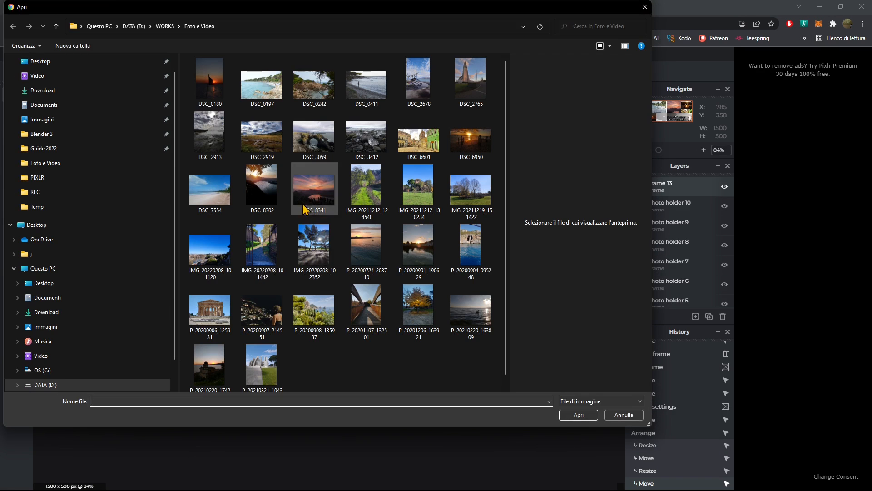
# Fill the heart frame with the photo P_20200907_214551 and reposition the image inside the frame
pyautogui.click(274, 318)
pyautogui.click(578, 415)
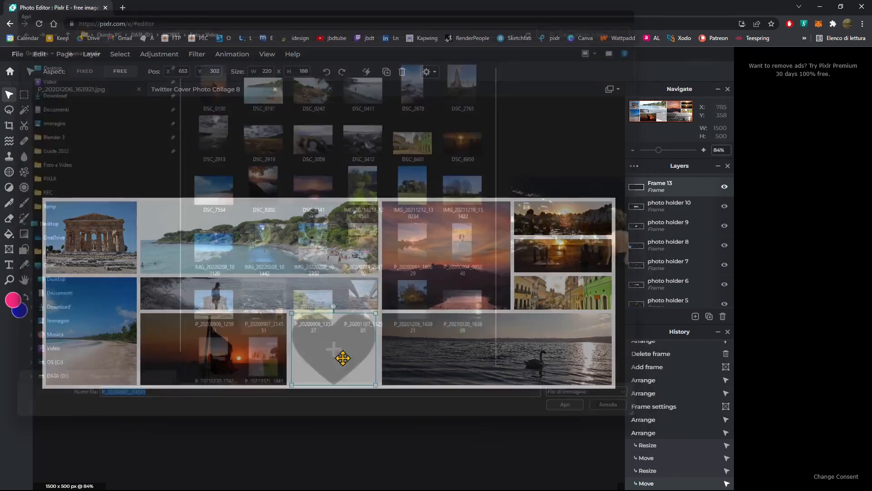
pyautogui.doubleClick(342, 341)
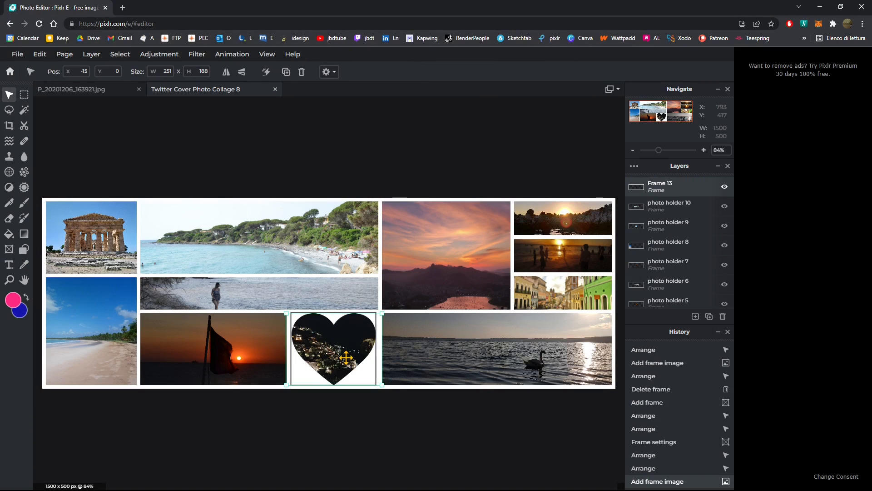
pyautogui.moveTo(342, 342); pyautogui.dragTo(352, 367)
pyautogui.click(372, 401)
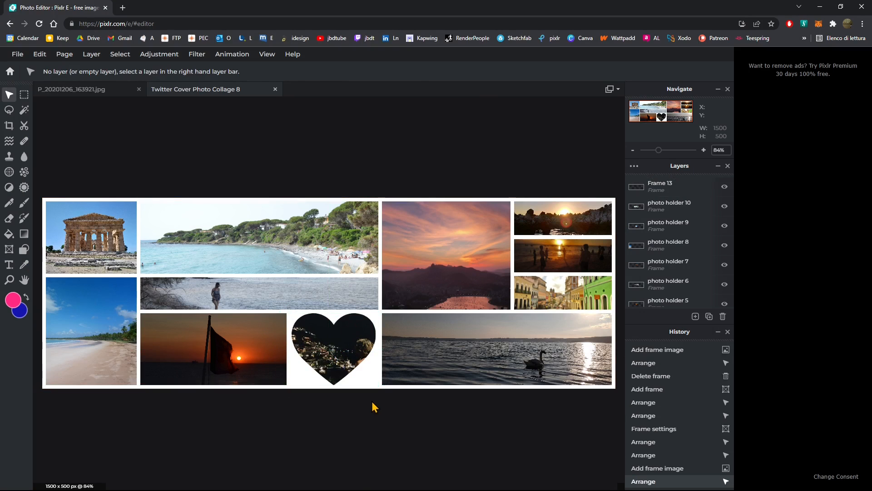
# Resize and position the heart frame at about 195 × 188 px within the white gap and fix its aspect ratio
pyautogui.click(369, 368)
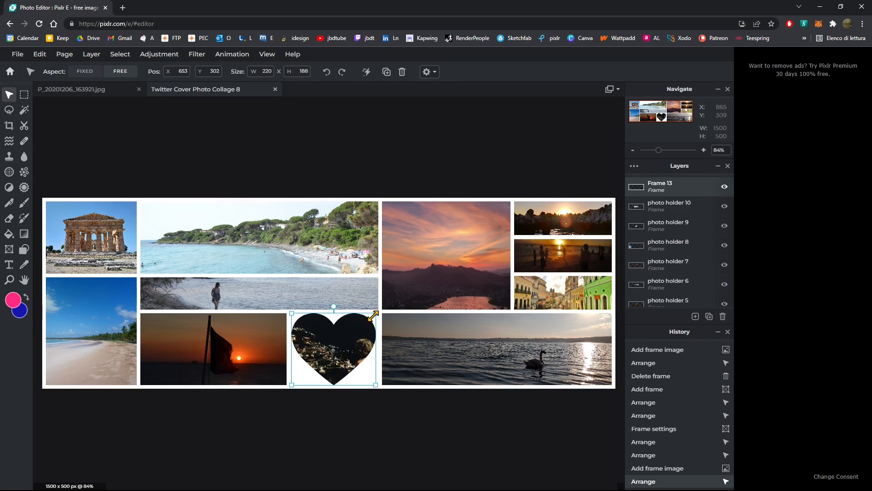
pyautogui.moveTo(373, 315); pyautogui.dragTo(545, 165)
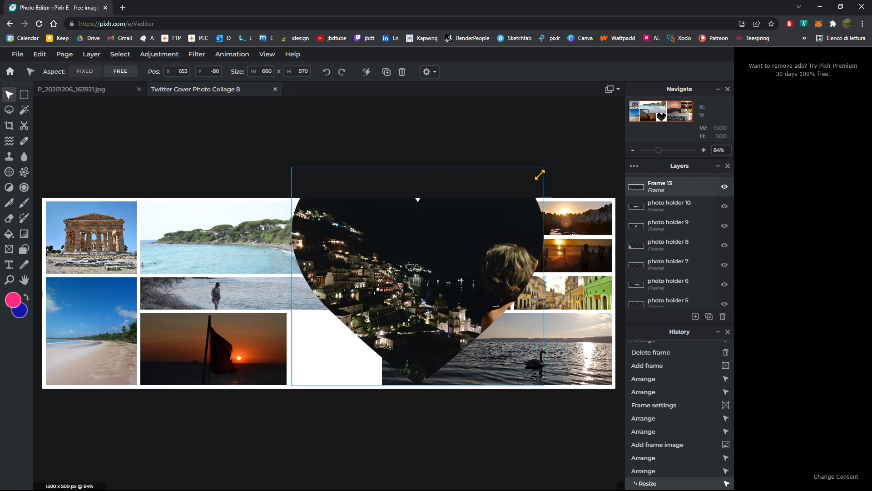
pyautogui.moveTo(545, 165); pyautogui.dragTo(370, 316)
pyautogui.moveTo(353, 352); pyautogui.dragTo(354, 351)
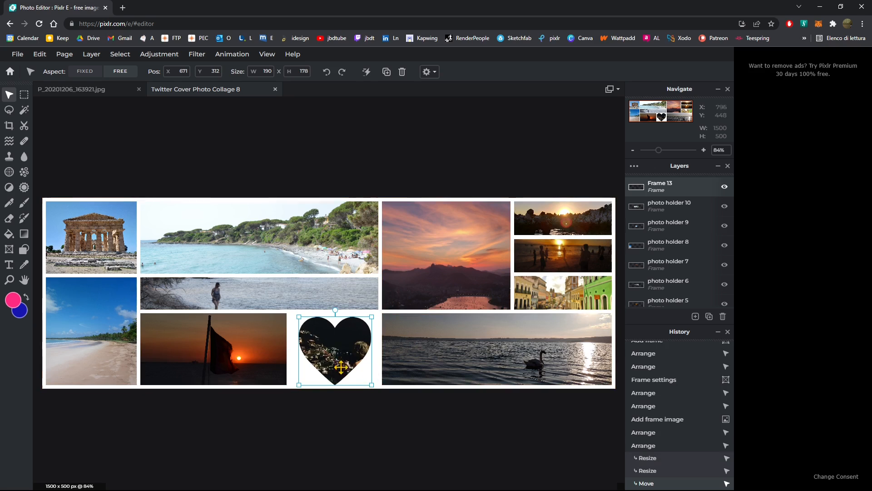
pyautogui.moveTo(336, 360); pyautogui.dragTo(337, 356)
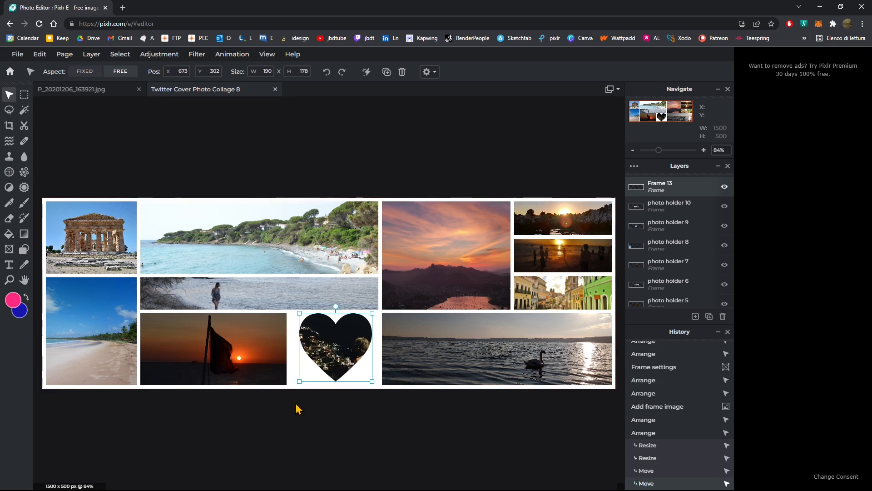
pyautogui.moveTo(299, 381); pyautogui.dragTo(299, 385)
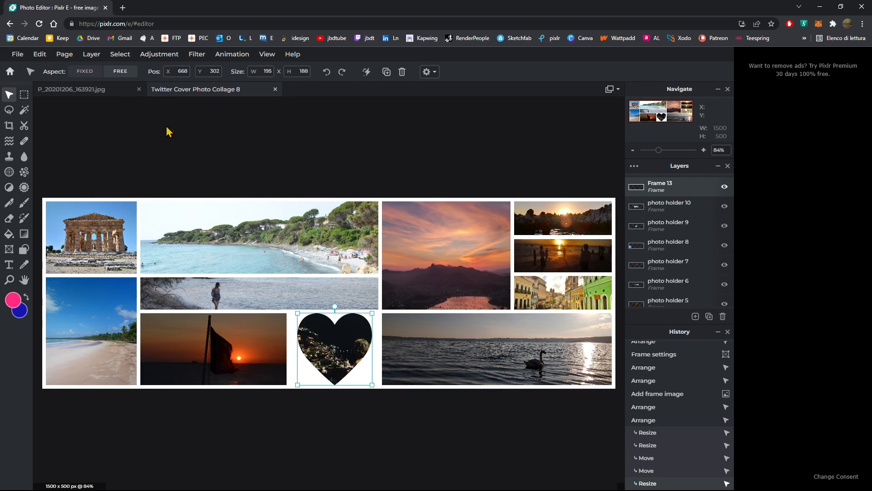
pyautogui.click(86, 72)
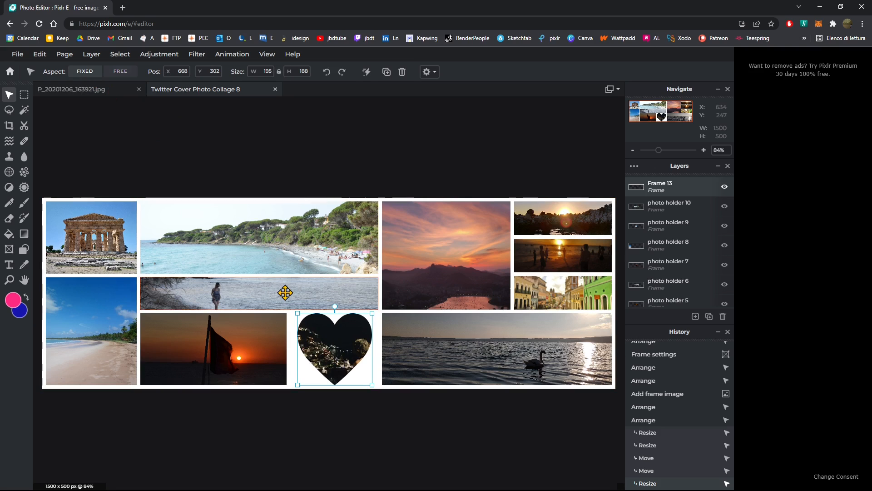
# Add a red #F60000 outline of size 8 to the heart frame
pyautogui.click(8, 251)
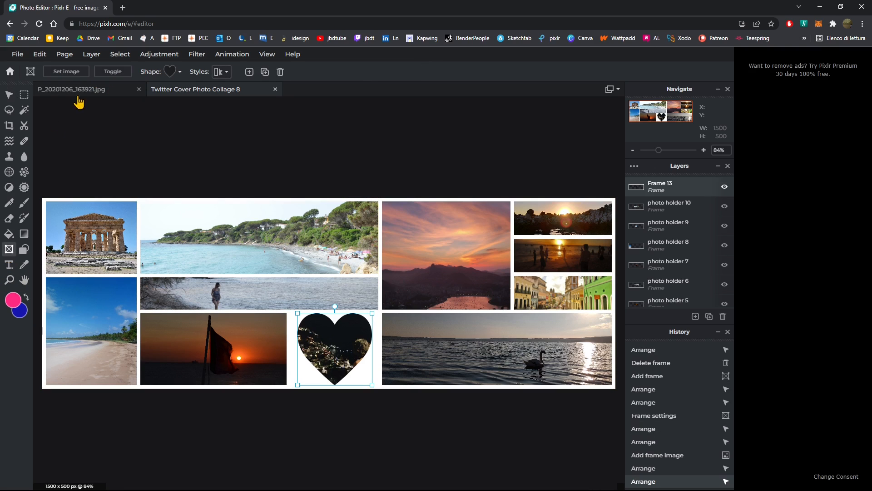
pyautogui.click(222, 71)
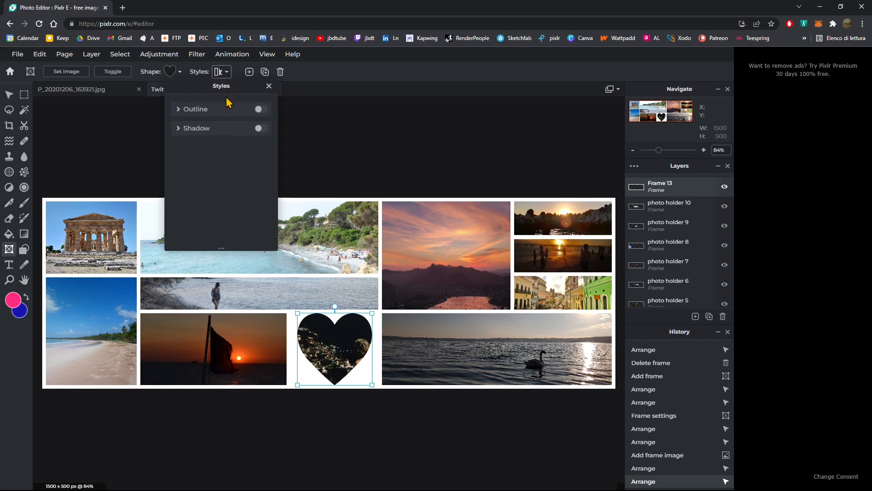
pyautogui.click(184, 112)
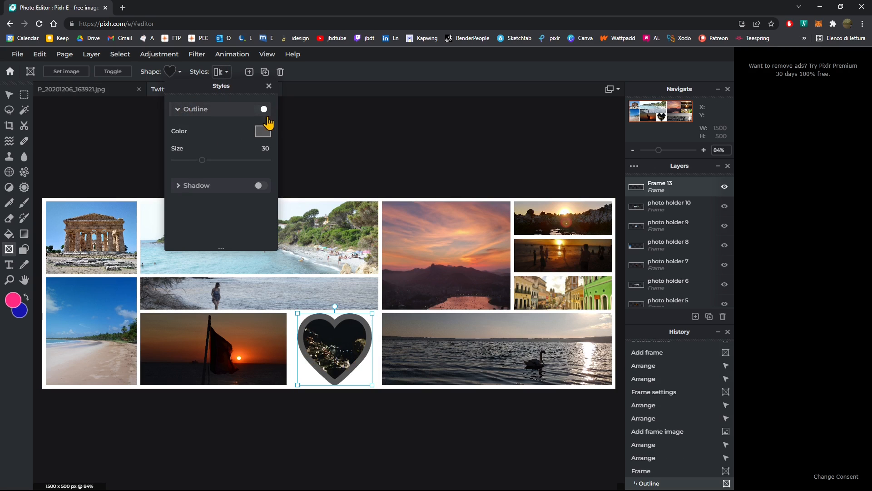
pyautogui.click(263, 132)
pyautogui.click(395, 234)
pyautogui.moveTo(395, 234); pyautogui.dragTo(458, 214)
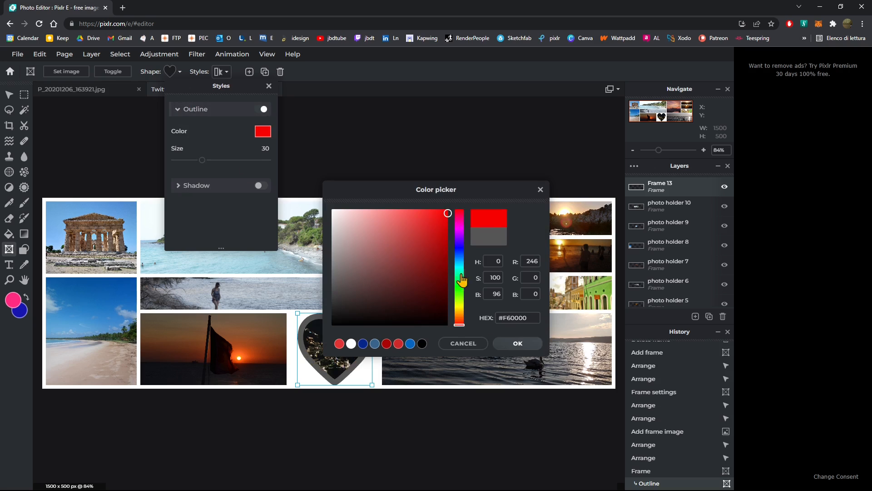
pyautogui.click(518, 343)
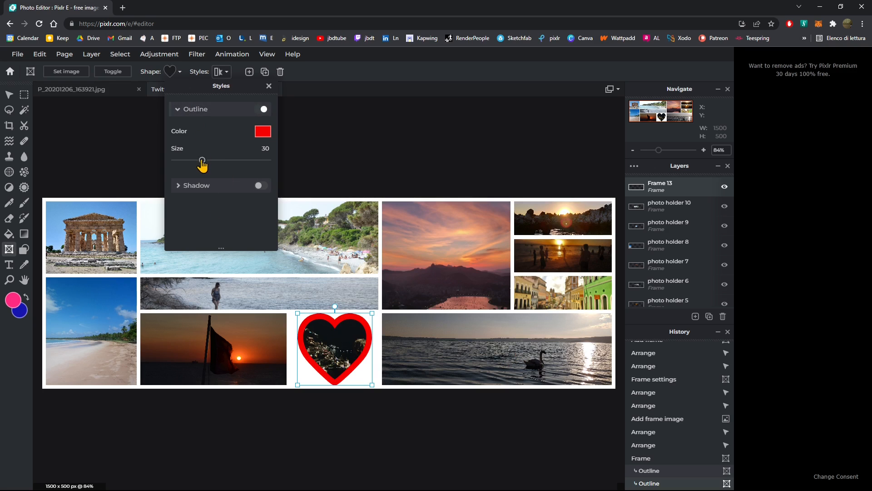
pyautogui.moveTo(202, 165); pyautogui.dragTo(182, 173)
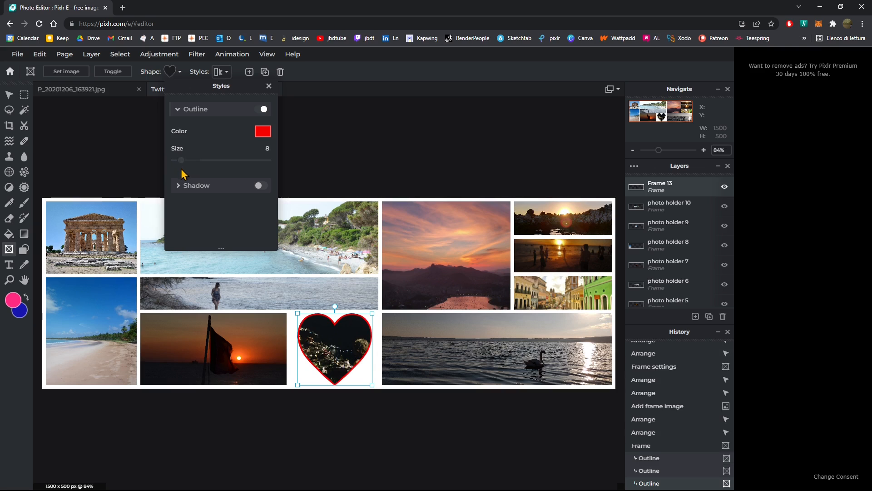
# Enable a black shadow on the heart frame with blur 13 and adjust its distance and direction
pyautogui.click(264, 186)
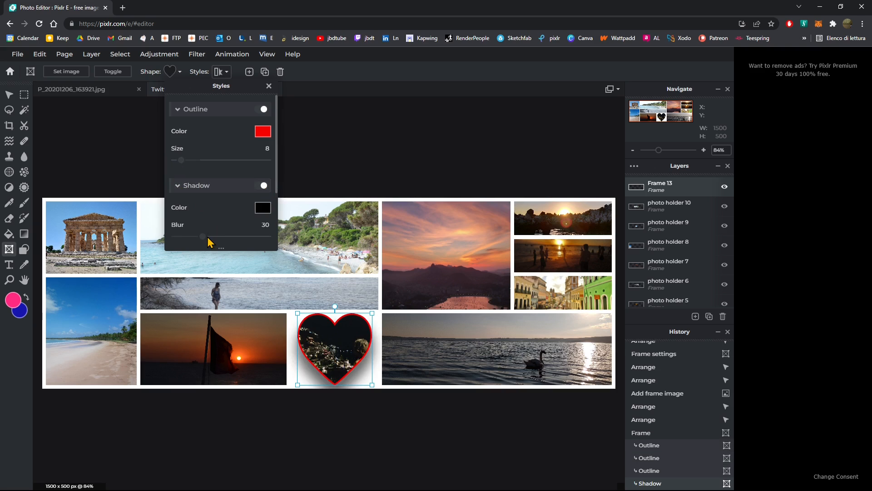
pyautogui.moveTo(206, 240); pyautogui.dragTo(186, 251)
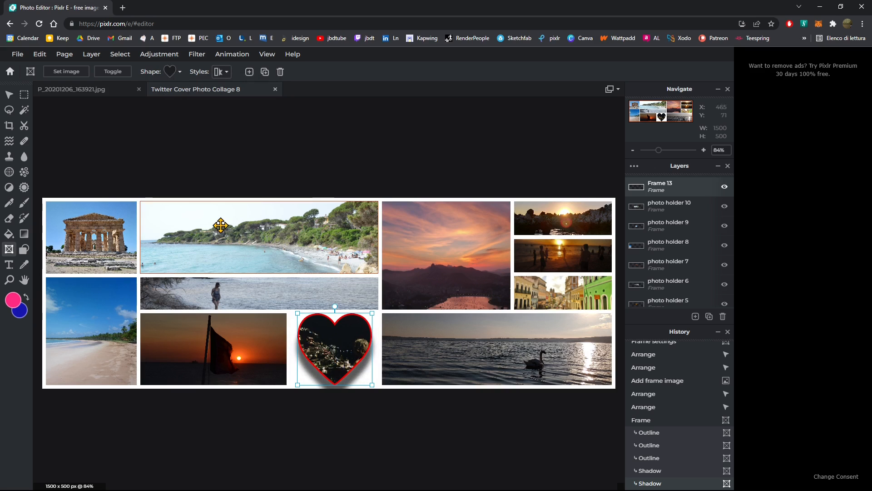
pyautogui.click(222, 71)
pyautogui.scroll(-3, 218, 182)
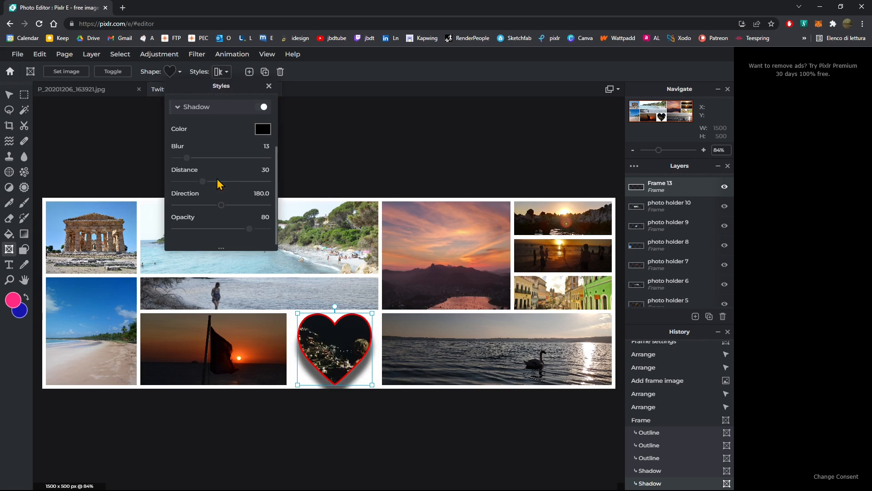
pyautogui.moveTo(206, 186); pyautogui.dragTo(335, 238)
pyautogui.click(325, 236)
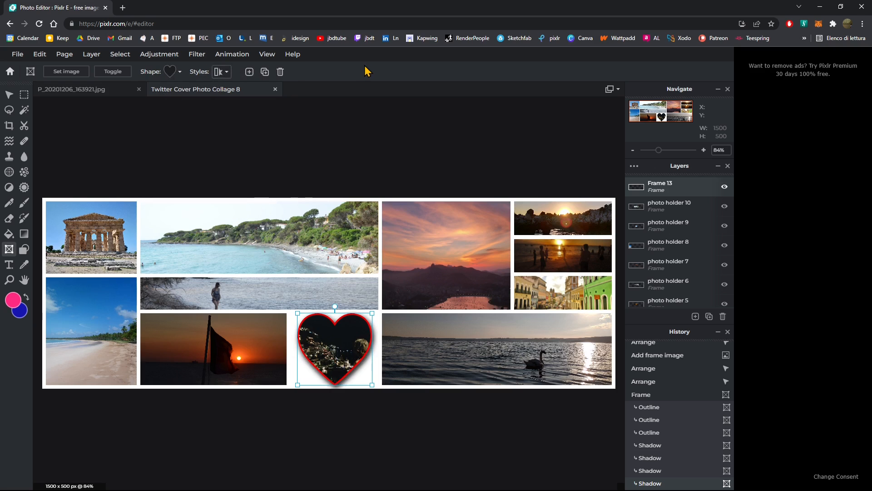
pyautogui.click(319, 181)
pyautogui.scroll(-1, 318, 163)
pyautogui.scroll(2, 323, 292)
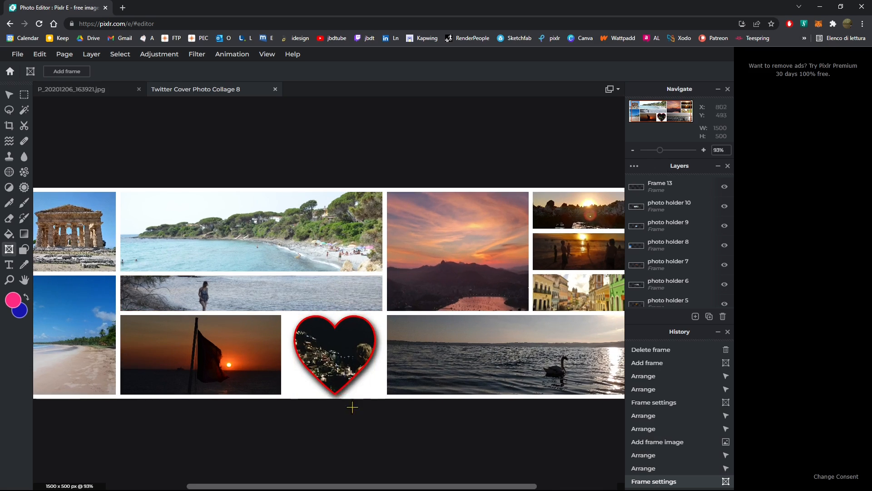
pyautogui.scroll(-1, 353, 407)
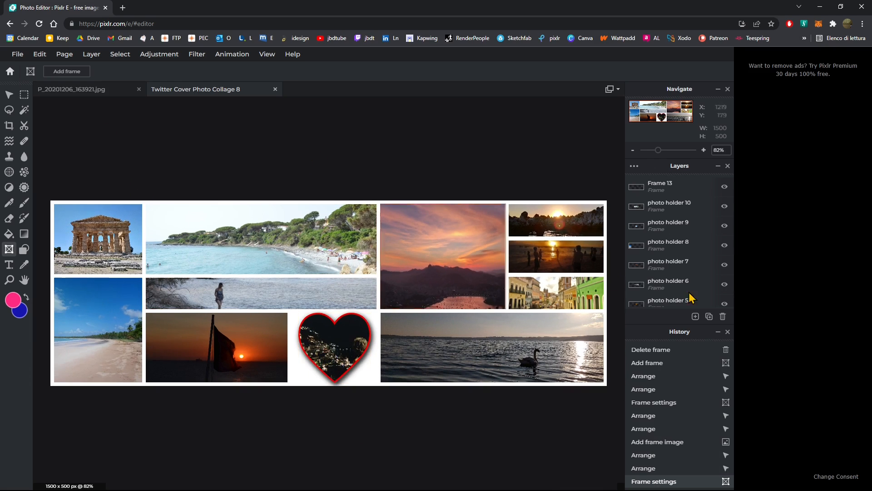
# Hide the white background layer and set the page background to dark red #AB0505
pyautogui.scroll(-3, 690, 298)
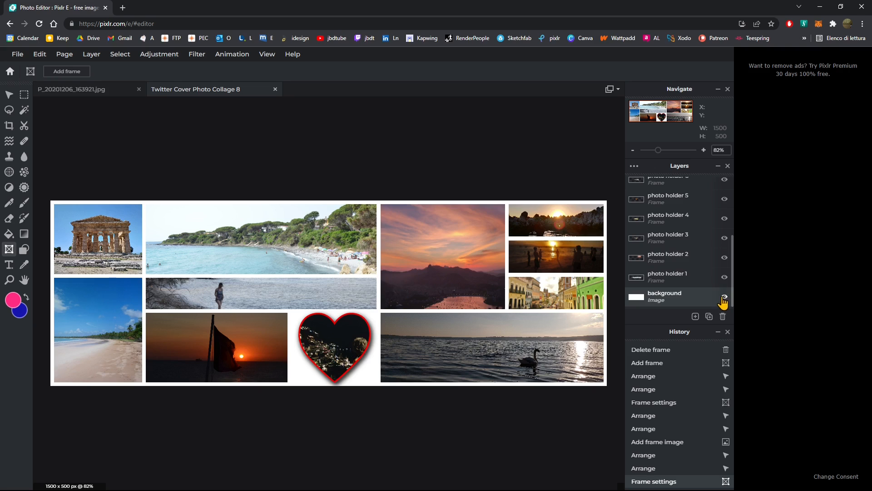
pyautogui.click(724, 297)
pyautogui.click(64, 55)
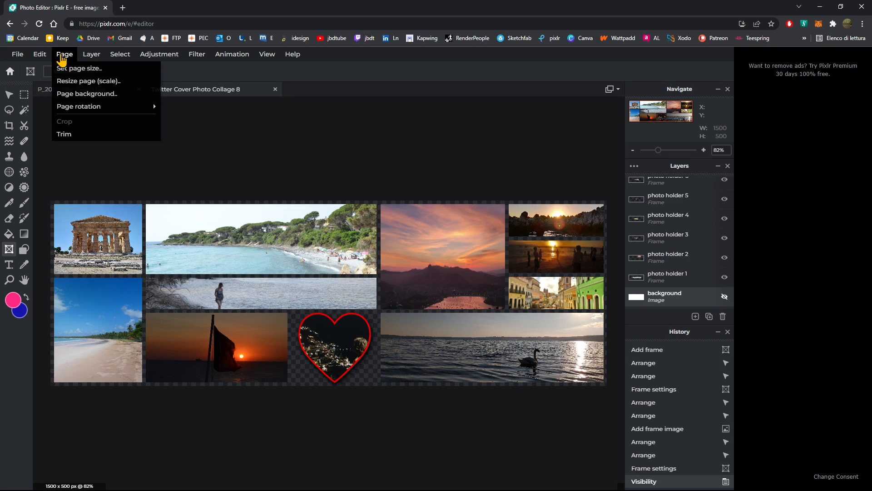
pyautogui.click(69, 93)
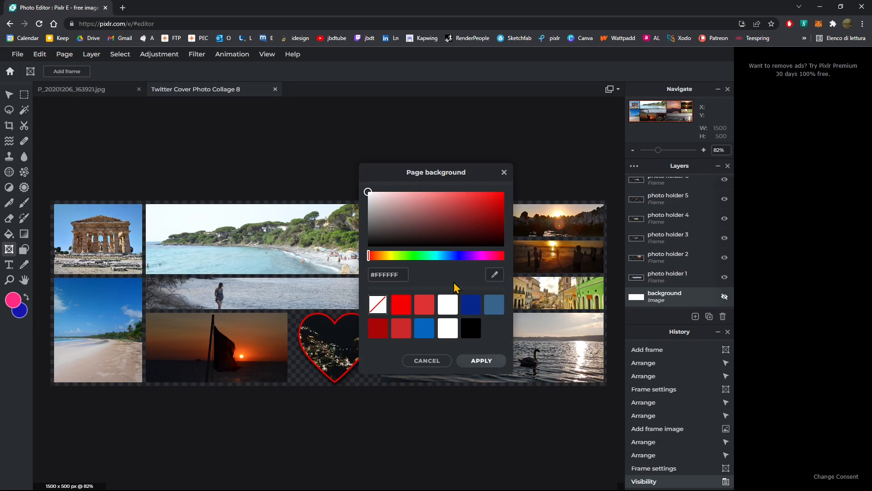
pyautogui.click(430, 306)
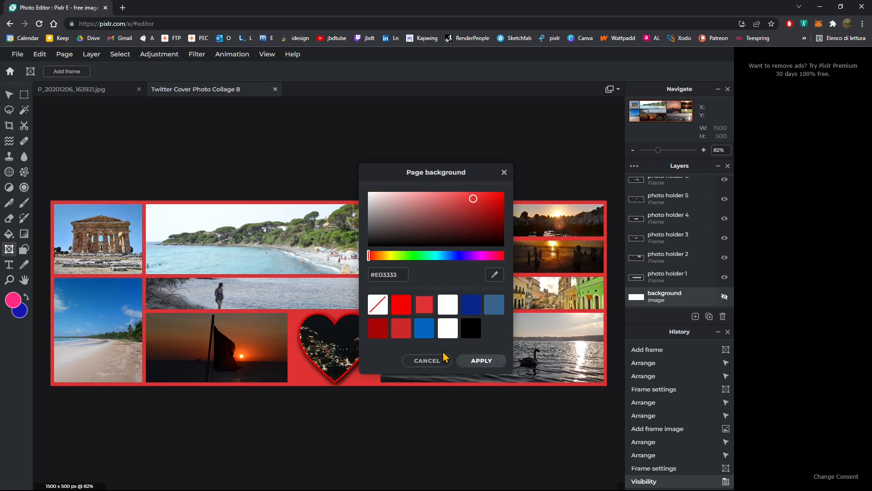
pyautogui.click(376, 328)
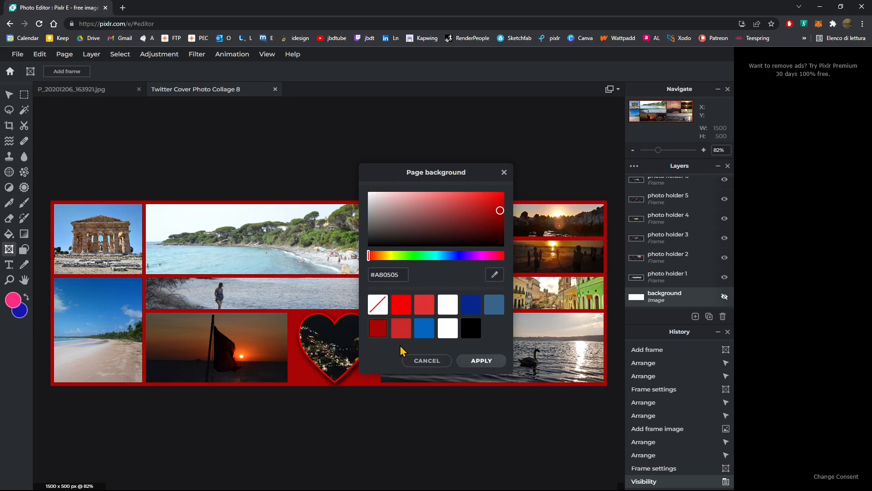
pyautogui.click(480, 362)
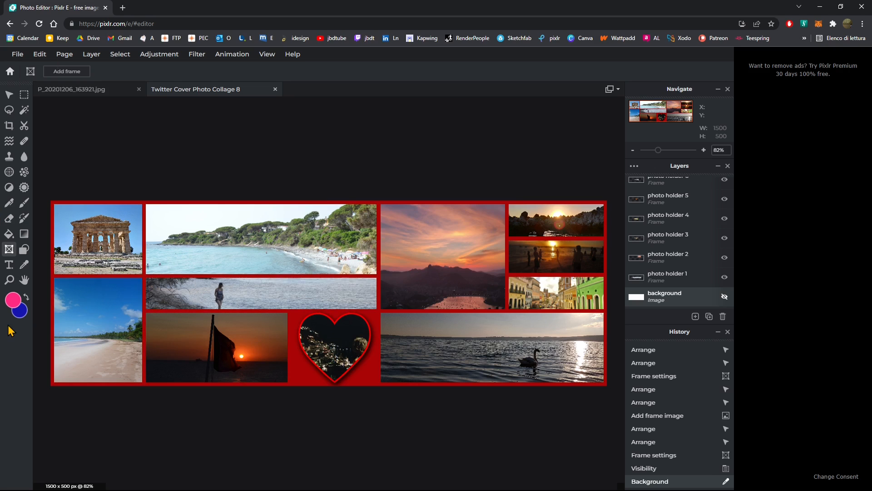
# Add a small pink rectangle shape in Design mode over the wide beach photo
pyautogui.click(25, 249)
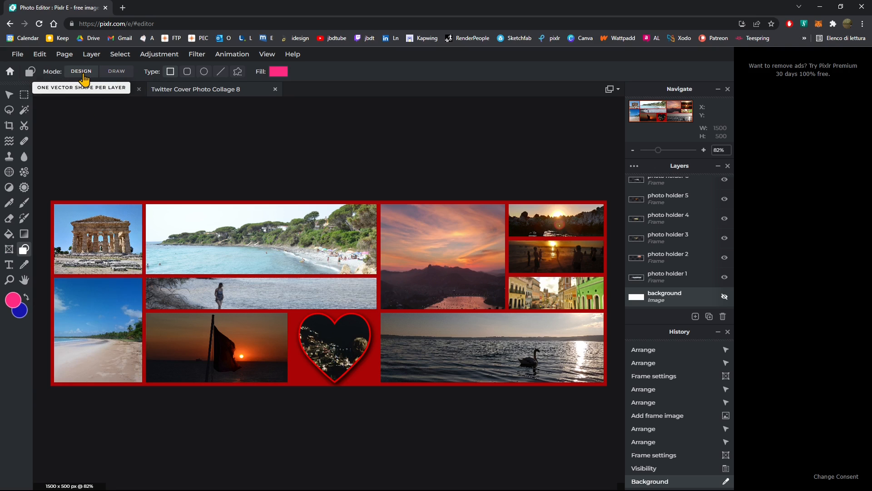
pyautogui.click(134, 198)
pyautogui.moveTo(156, 230)
pyautogui.mouseDown()
pyautogui.moveTo(166, 234)
pyautogui.moveTo(157, 219)
pyautogui.moveTo(225, 222)
pyautogui.moveTo(217, 201)
pyautogui.mouseUp()
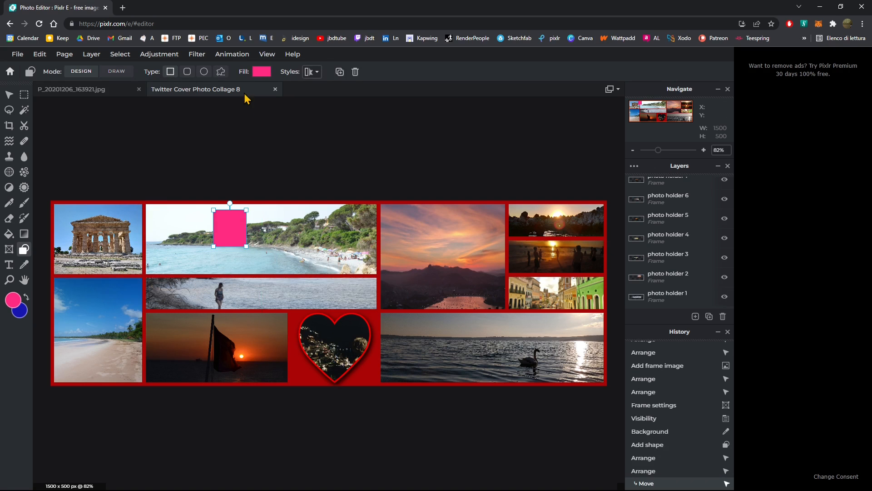
# Draw a pink rounded rectangle over the lower edge of the wide beach photo and set its radius to 74
pyautogui.click(186, 72)
pyautogui.moveTo(276, 232); pyautogui.dragTo(340, 280)
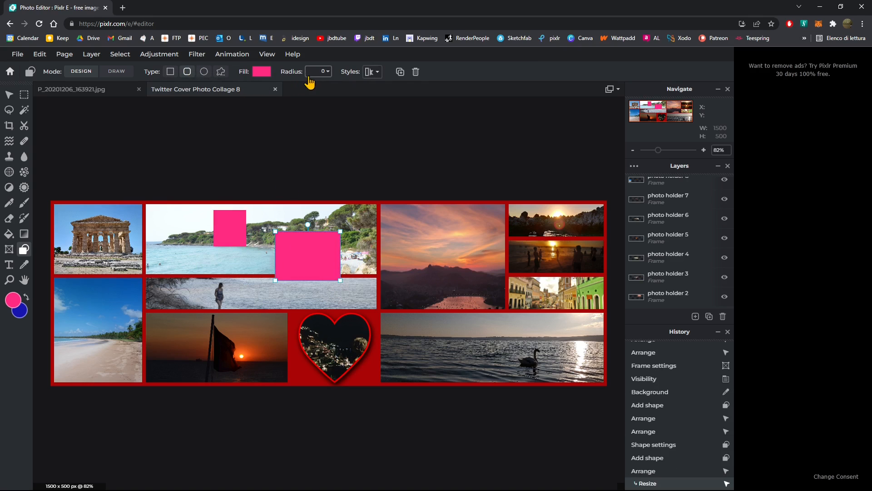
pyautogui.click(326, 73)
pyautogui.moveTo(302, 87); pyautogui.dragTo(308, 87)
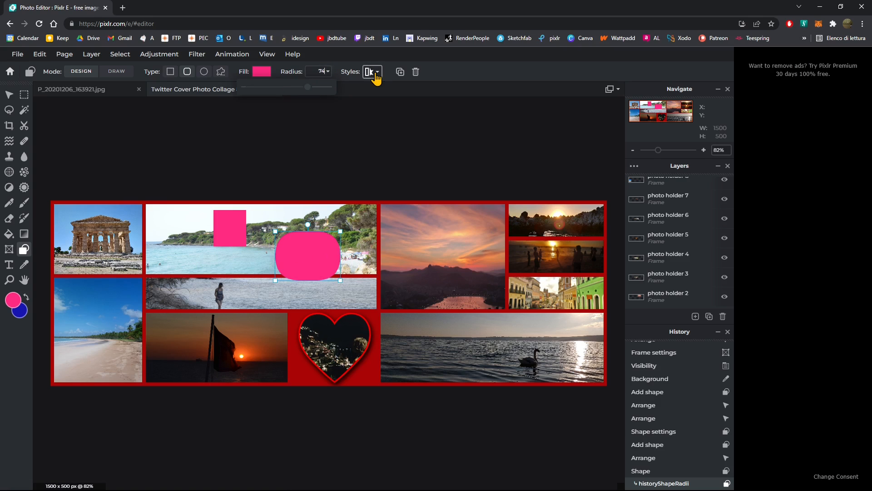
# Change the rounded rectangle to an ellipse and draw a pink circle over the large sunset photo
pyautogui.click(204, 72)
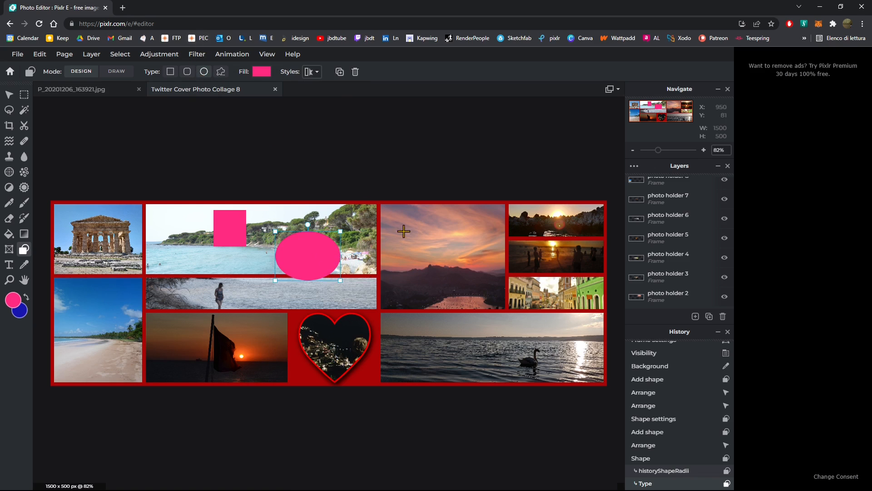
pyautogui.moveTo(404, 231); pyautogui.dragTo(460, 287)
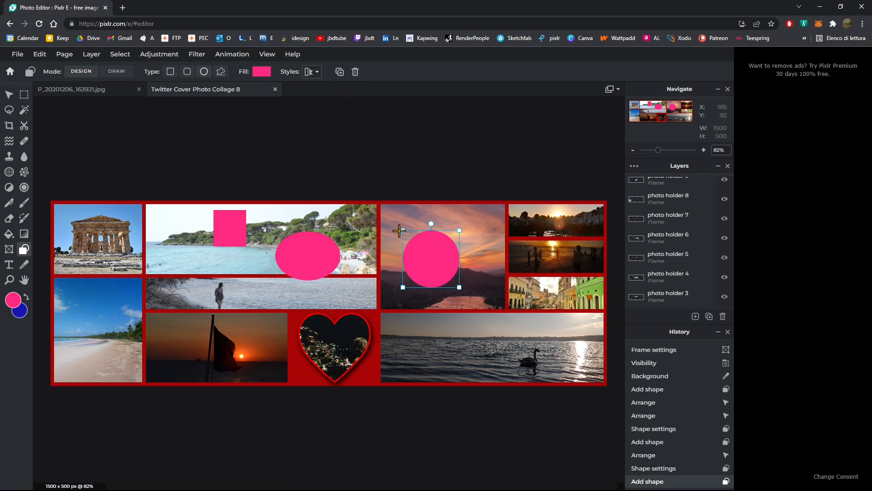
# Toggle the visibility of the pink circle, ellipse and square layers, leaving only the ellipse hidden
pyautogui.scroll(3, 674, 227)
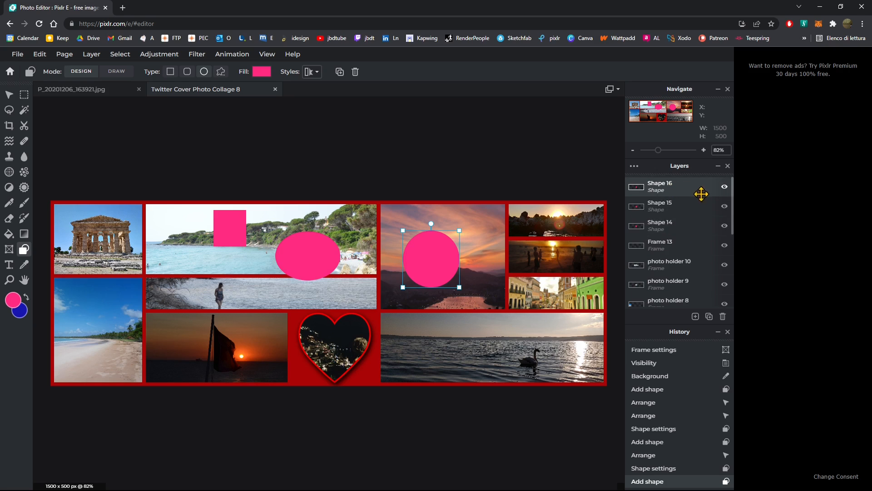
pyautogui.click(723, 187)
pyautogui.click(724, 206)
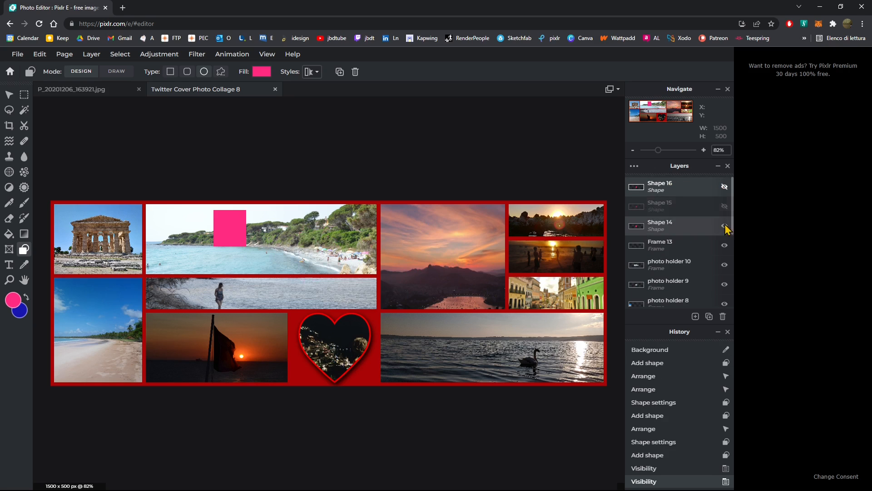
pyautogui.click(725, 226)
pyautogui.click(725, 226)
pyautogui.click(725, 187)
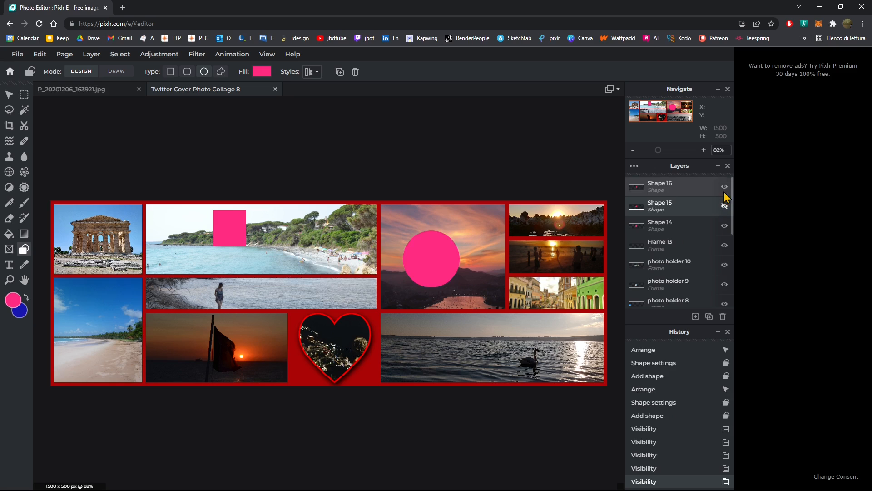
# Move the pink circle onto the wide beach photo, show the ellipse layer again and move the ellipse so it overlaps the circle and square
pyautogui.moveTo(426, 269); pyautogui.dragTo(257, 263)
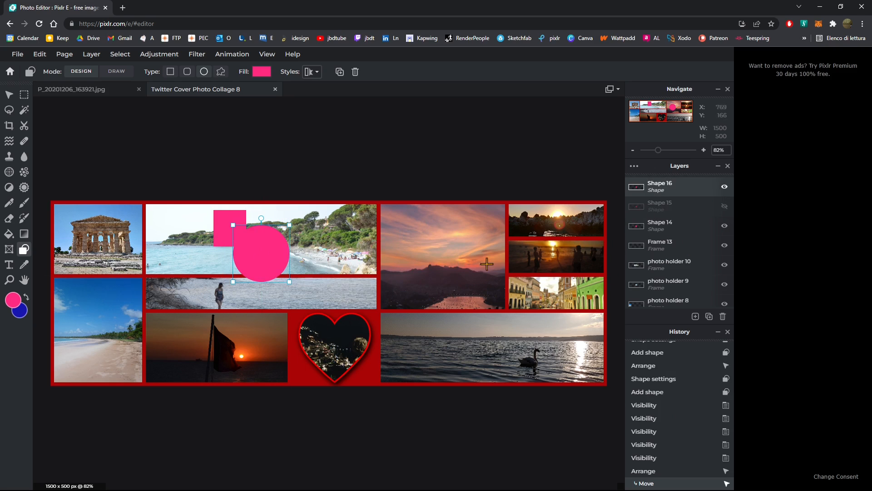
pyautogui.click(724, 206)
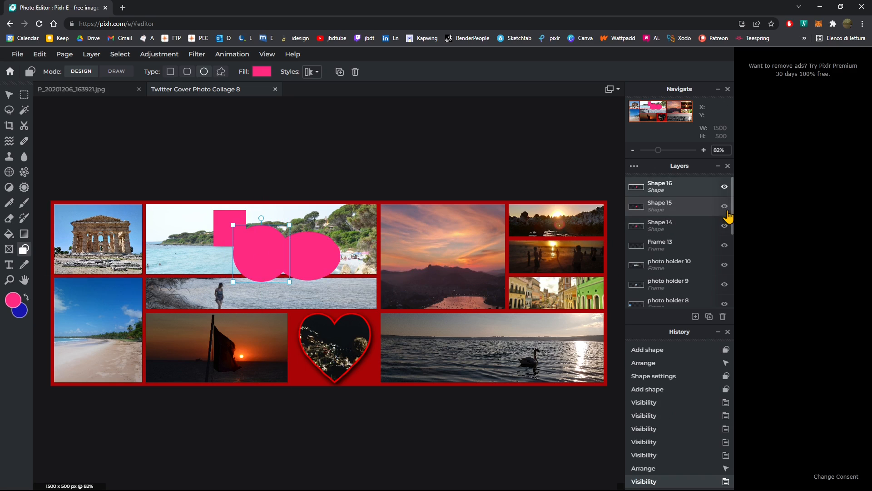
pyautogui.moveTo(324, 267); pyautogui.dragTo(251, 268)
# Set the blend mode of the pink circle's layer to Overlay and of the ellipse's layer to Hue
pyautogui.click(661, 188)
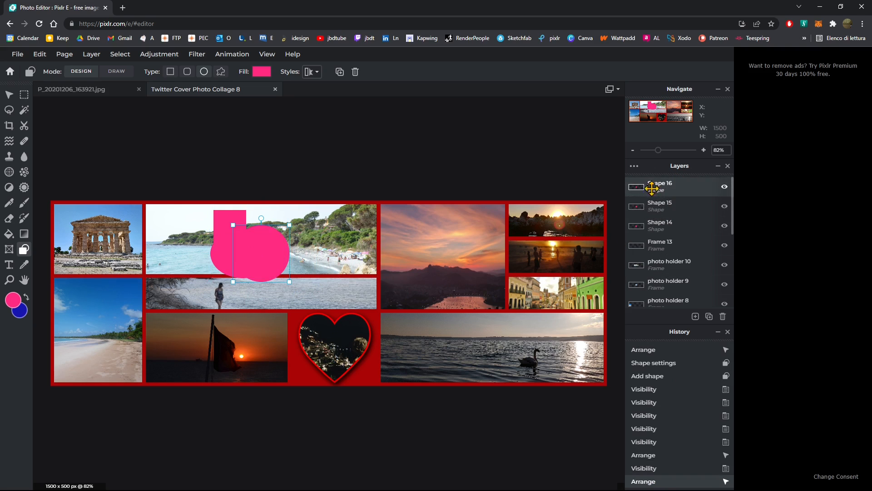
pyautogui.click(655, 182)
pyautogui.click(555, 231)
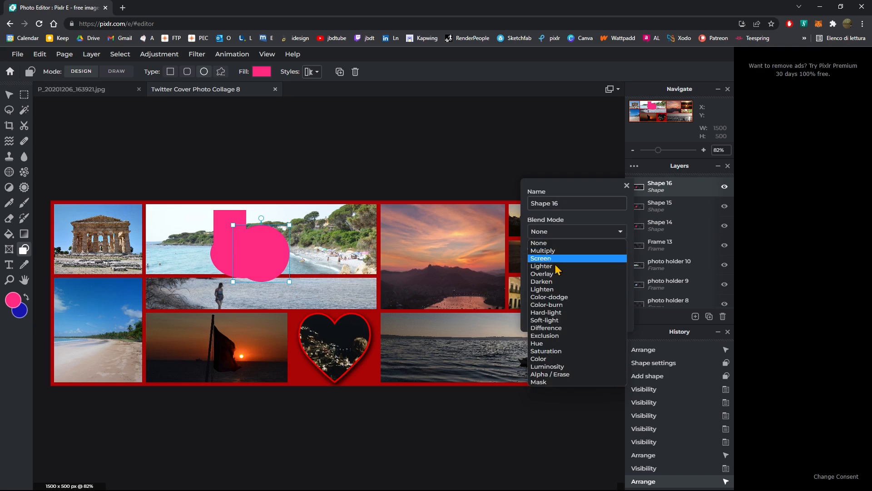
pyautogui.click(558, 278)
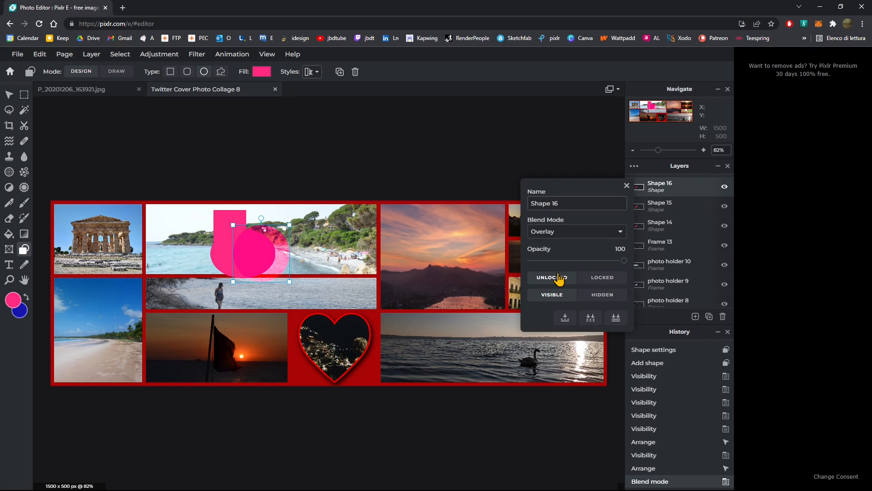
pyautogui.click(226, 253)
pyautogui.click(563, 353)
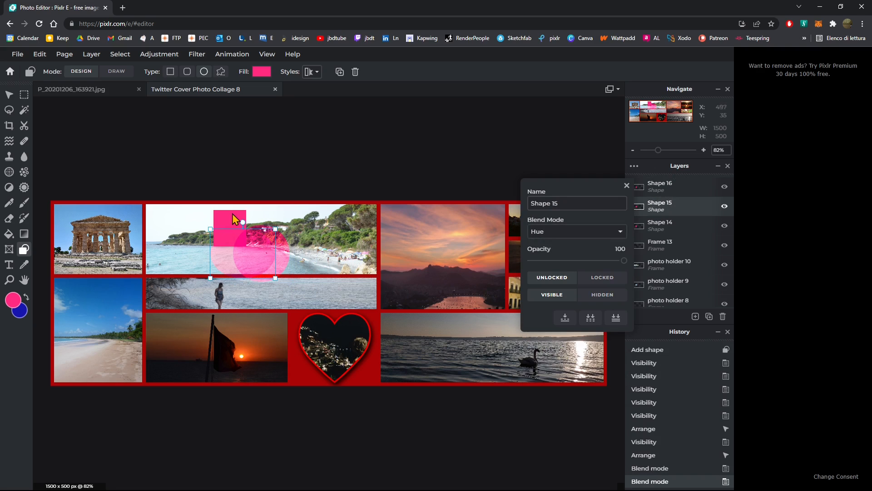
# Set the blend mode of the square on the beach photo to Exclusion and close the layer settings
pyautogui.click(233, 217)
pyautogui.click(553, 235)
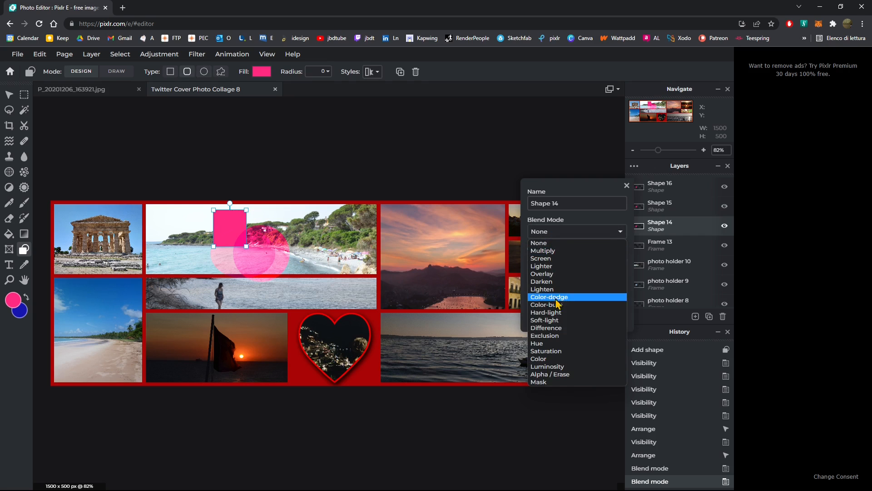
pyautogui.click(558, 342)
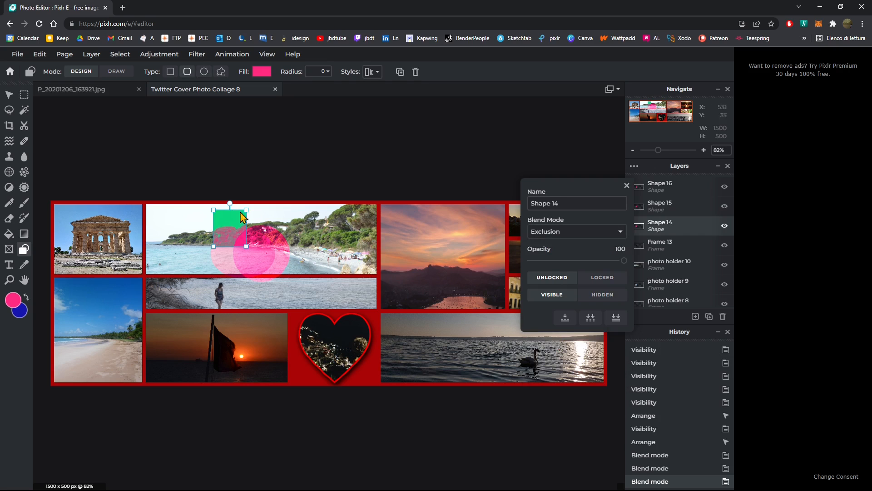
pyautogui.click(297, 159)
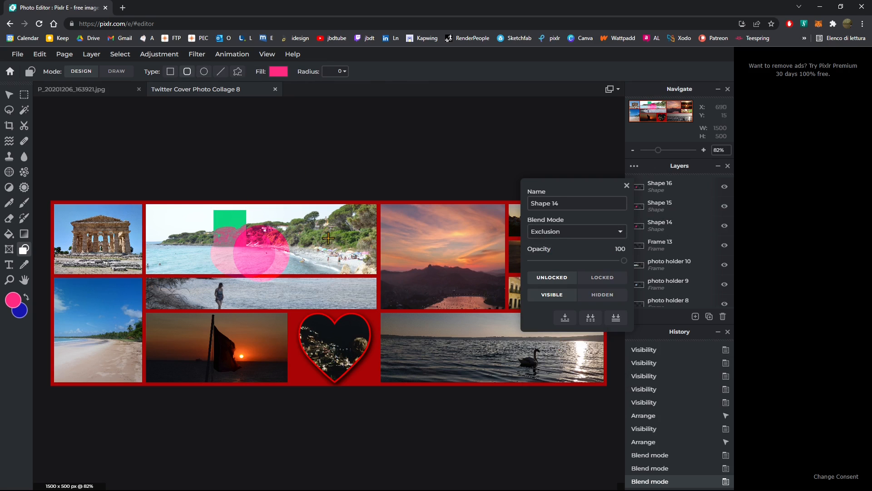
pyautogui.click(626, 186)
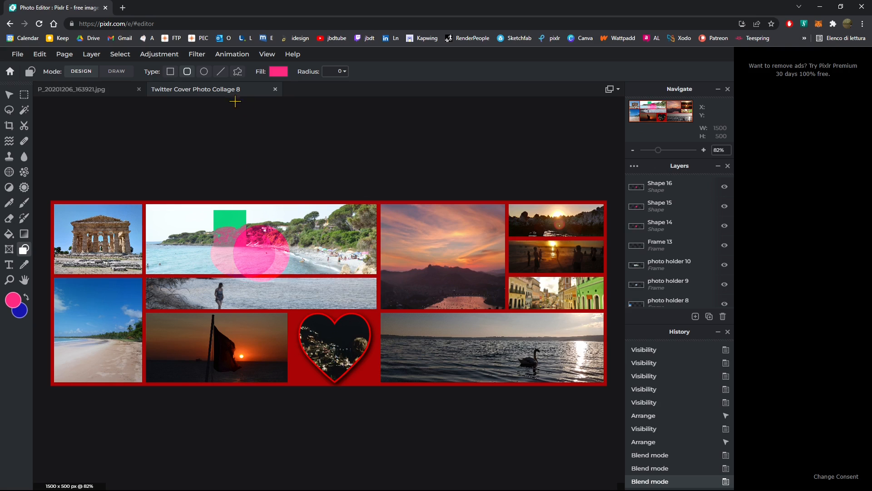
# Choose the custom heart shape and draw three pink hearts over the sunset, swan and street photos in the collage's right part
pyautogui.click(236, 73)
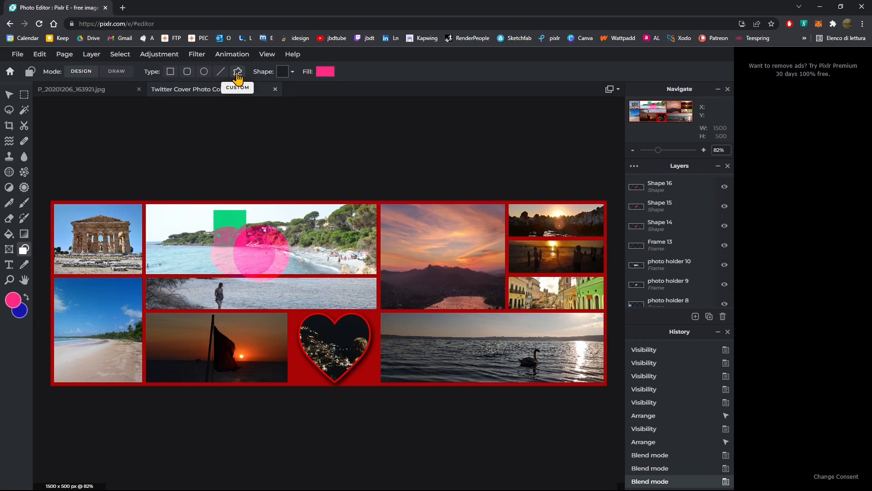
pyautogui.click(291, 73)
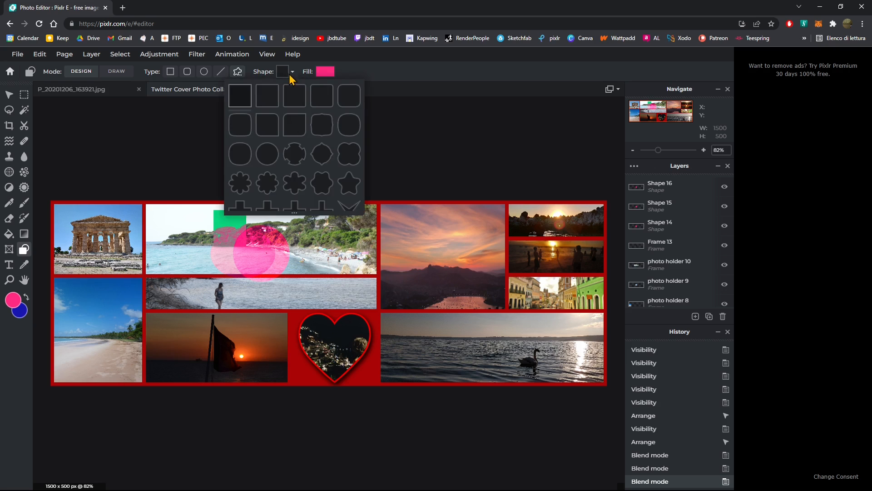
pyautogui.scroll(-2, 337, 139)
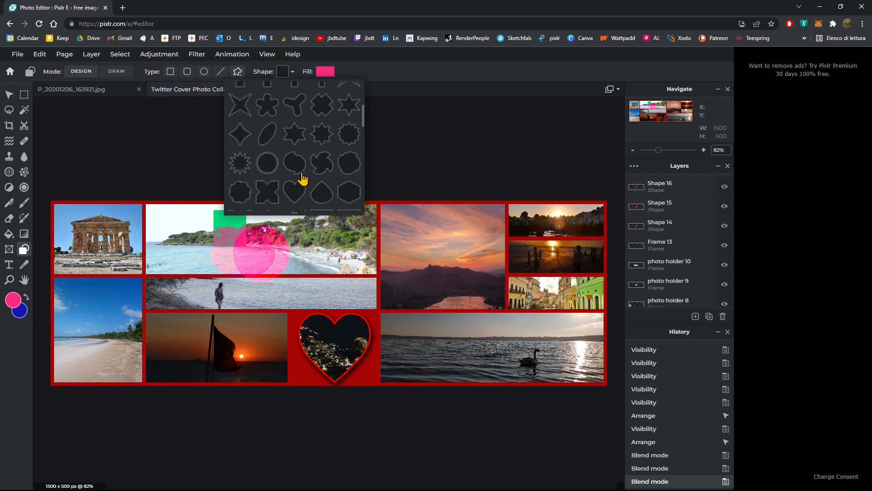
pyautogui.click(303, 190)
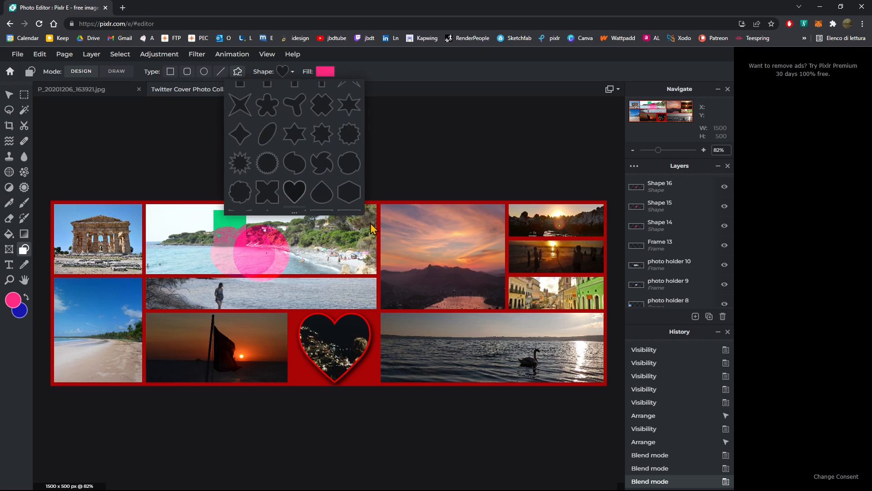
pyautogui.moveTo(384, 241); pyautogui.dragTo(504, 362)
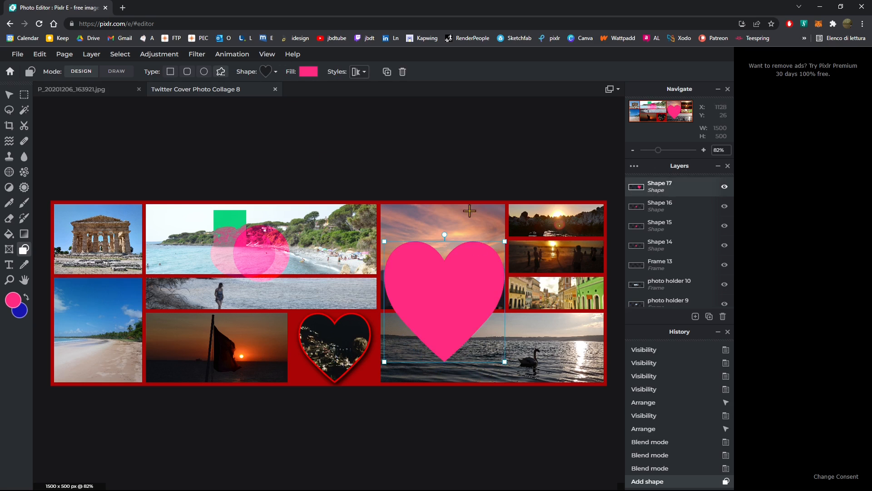
pyautogui.moveTo(469, 210)
pyautogui.mouseDown()
pyautogui.moveTo(549, 289)
pyautogui.moveTo(546, 341)
pyautogui.mouseUp()
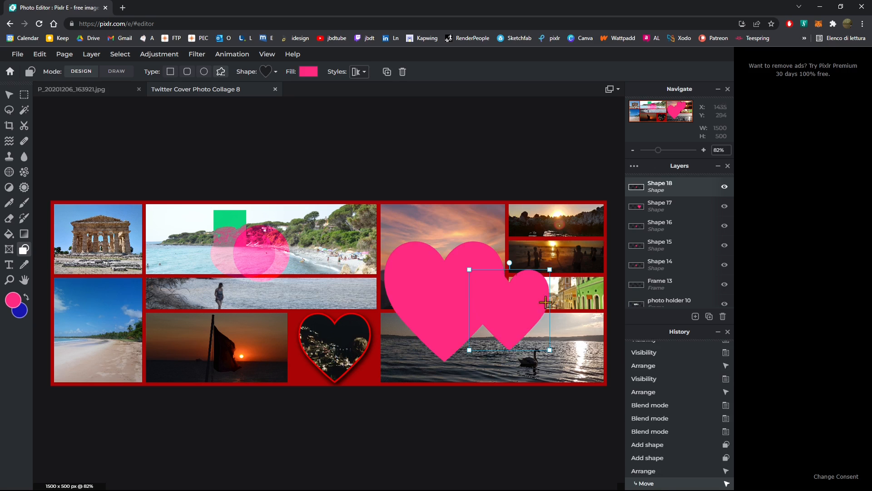
pyautogui.moveTo(517, 205); pyautogui.dragTo(585, 273)
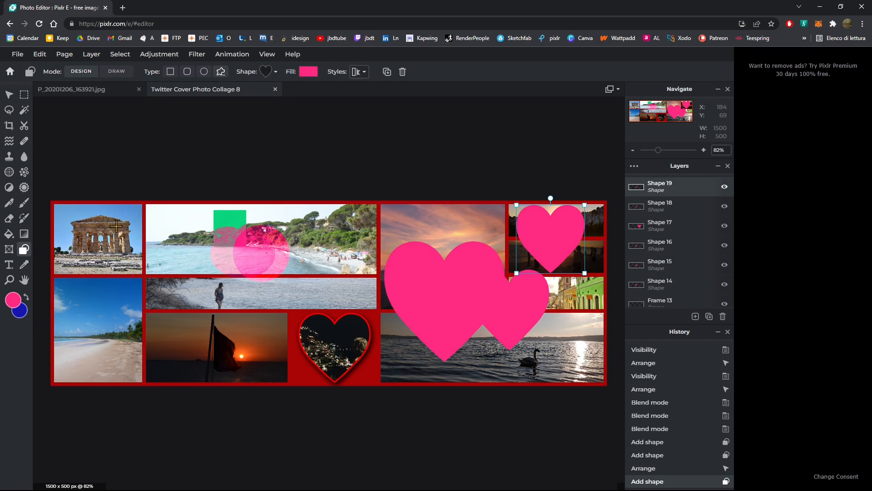
# Draw five more pink hearts of different sizes over the temple, beach and flag photos in the collage's left part
pyautogui.moveTo(116, 226); pyautogui.dragTo(168, 277)
pyautogui.moveTo(78, 254); pyautogui.dragTo(139, 304)
pyautogui.moveTo(47, 305); pyautogui.dragTo(162, 420)
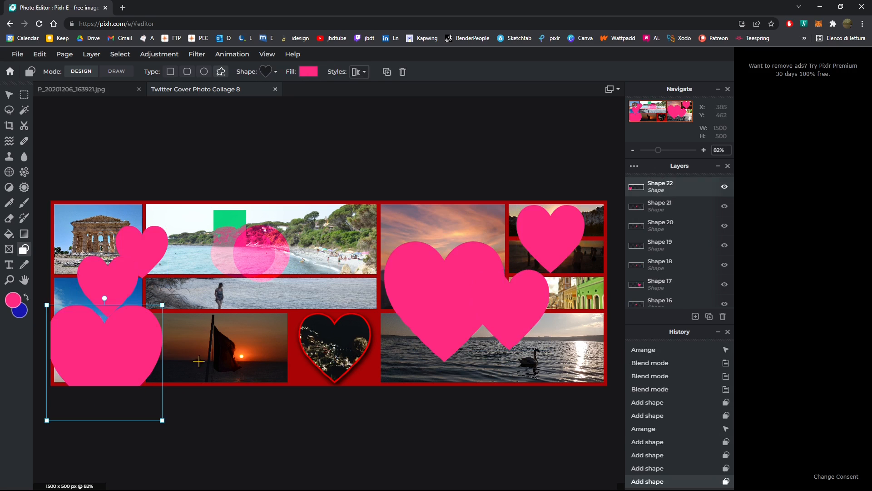
pyautogui.moveTo(173, 260); pyautogui.dragTo(249, 337)
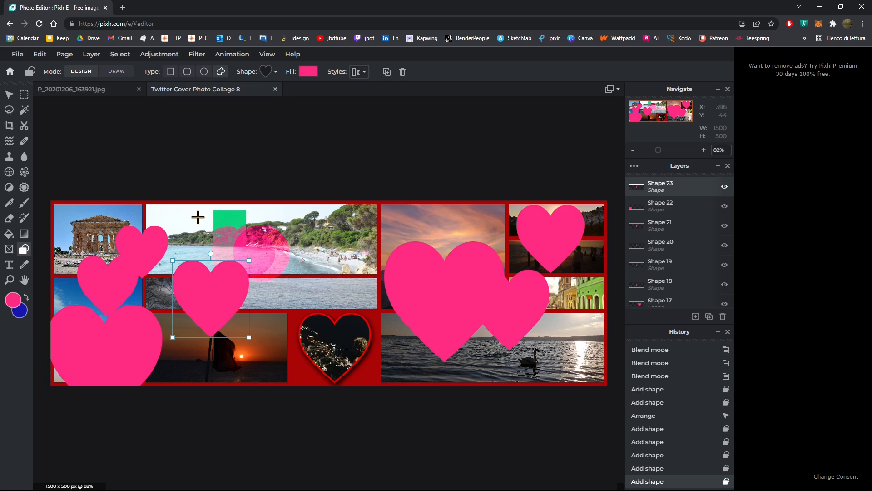
pyautogui.moveTo(195, 217); pyautogui.dragTo(225, 245)
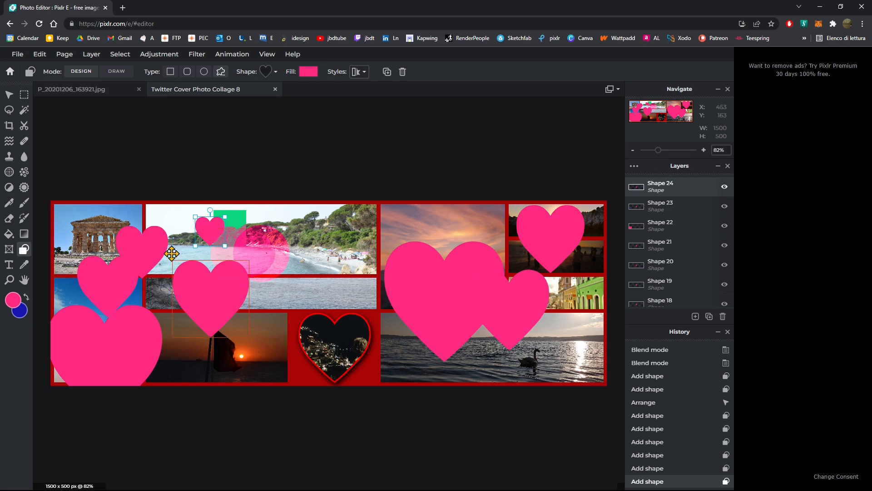
# Try to select all shape layers from Shape 24 down to Shape 14 together, without Frame 13
pyautogui.scroll(-4, 670, 222)
pyautogui.click(664, 219)
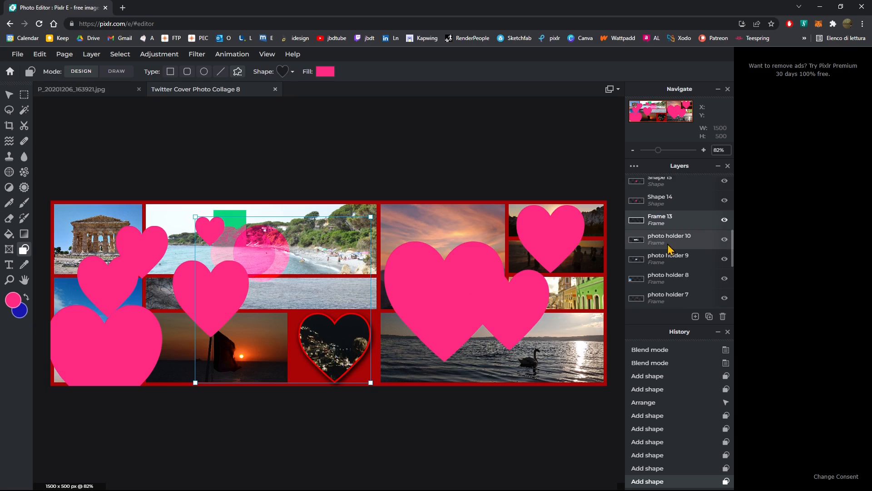
pyautogui.scroll(4, 672, 248)
pyautogui.click(668, 211)
pyautogui.keyDown('ctrl'); pyautogui.click(666, 194); pyautogui.keyUp('ctrl')
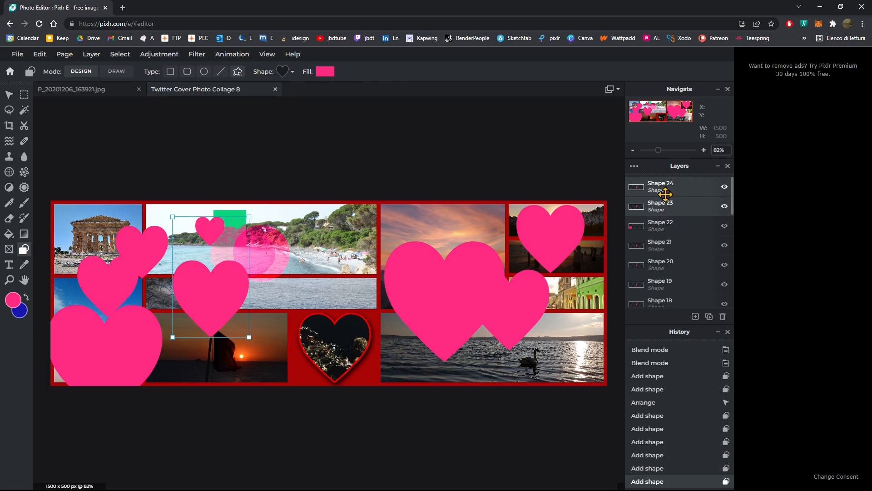
pyautogui.keyDown('ctrl'); pyautogui.click(658, 227); pyautogui.keyUp('ctrl')
pyautogui.keyDown('ctrl'); pyautogui.click(658, 247); pyautogui.keyUp('ctrl')
pyautogui.keyDown('ctrl'); pyautogui.click(664, 264); pyautogui.keyUp('ctrl')
pyautogui.scroll(-2, 668, 244)
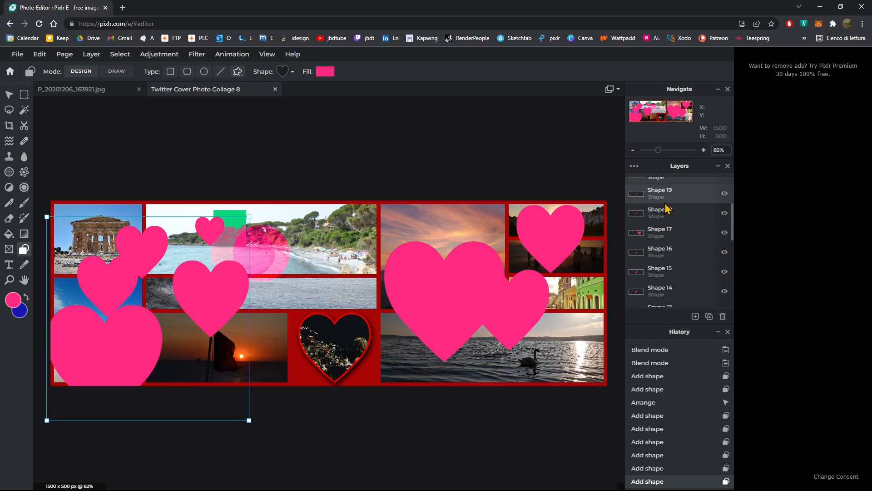
pyautogui.keyDown('ctrl'); pyautogui.click(664, 212); pyautogui.keyUp('ctrl')
pyautogui.keyDown('ctrl'); pyautogui.click(662, 231); pyautogui.keyUp('ctrl')
pyautogui.keyDown('ctrl'); pyautogui.click(663, 251); pyautogui.keyUp('ctrl')
pyautogui.keyDown('ctrl'); pyautogui.click(662, 270); pyautogui.keyUp('ctrl')
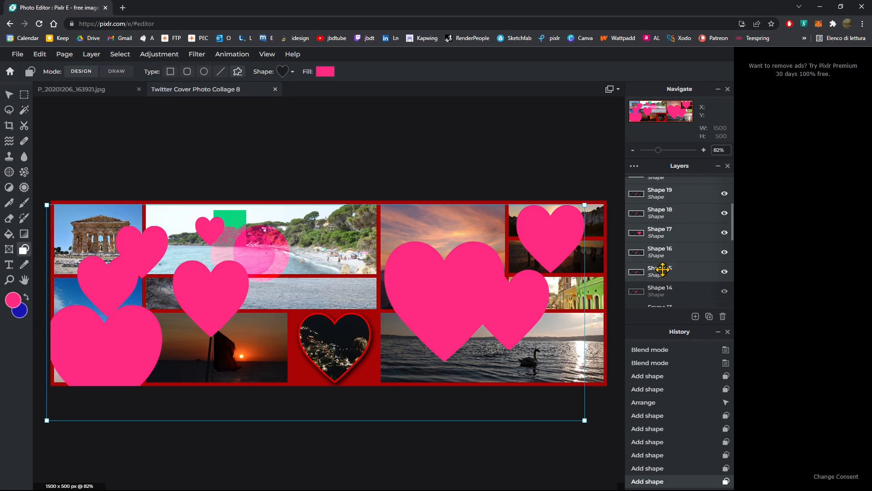
pyautogui.keyDown('ctrl'); pyautogui.click(662, 289); pyautogui.keyUp('ctrl')
pyautogui.scroll(-1, 664, 282)
pyautogui.keyDown('ctrl'); pyautogui.click(666, 267); pyautogui.keyUp('ctrl')
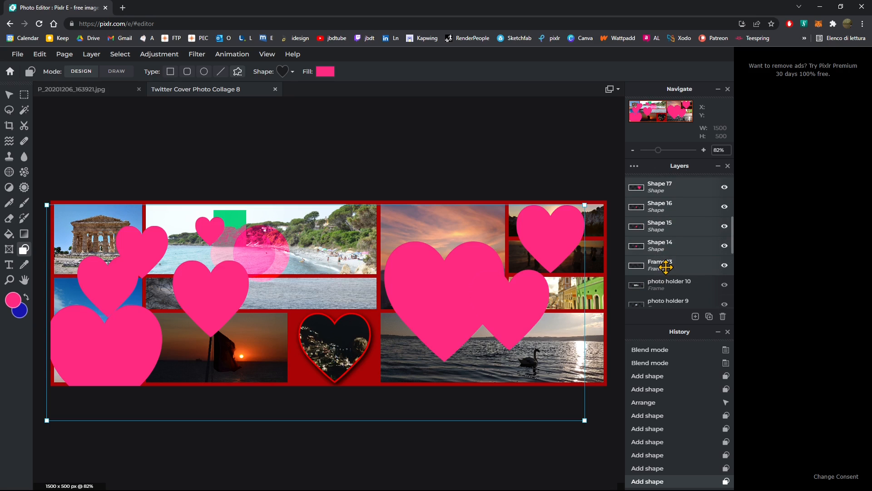
pyautogui.keyDown('ctrl'); pyautogui.click(666, 267); pyautogui.keyUp('ctrl')
# Open the layer settings of the square, Shape 14, and examine the merge and flatten options
pyautogui.click(665, 244)
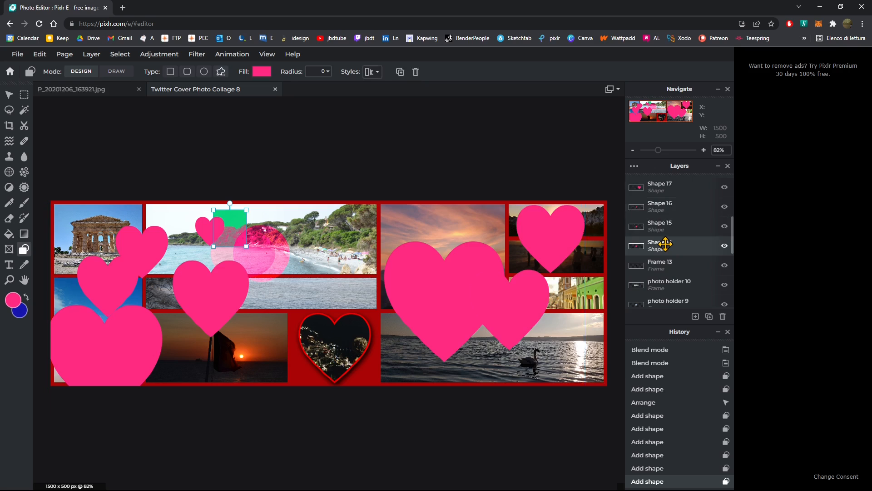
pyautogui.click(666, 244)
pyautogui.click(674, 228)
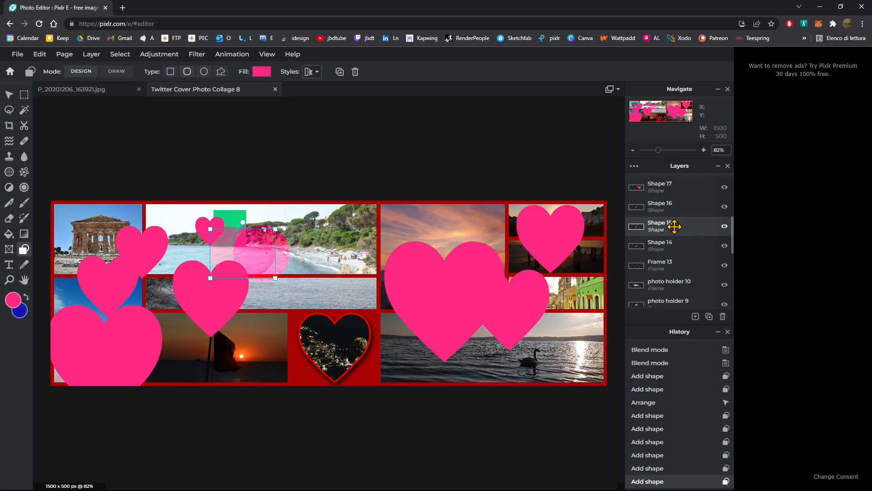
pyautogui.click(672, 248)
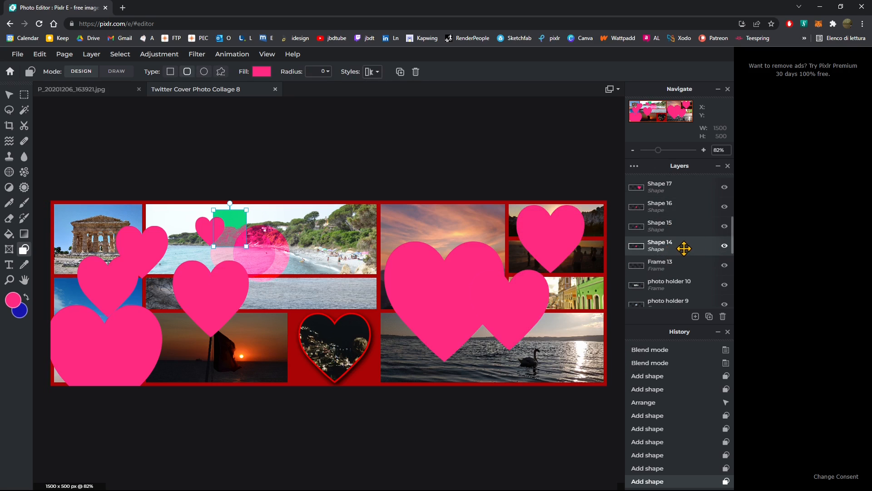
pyautogui.click(682, 247)
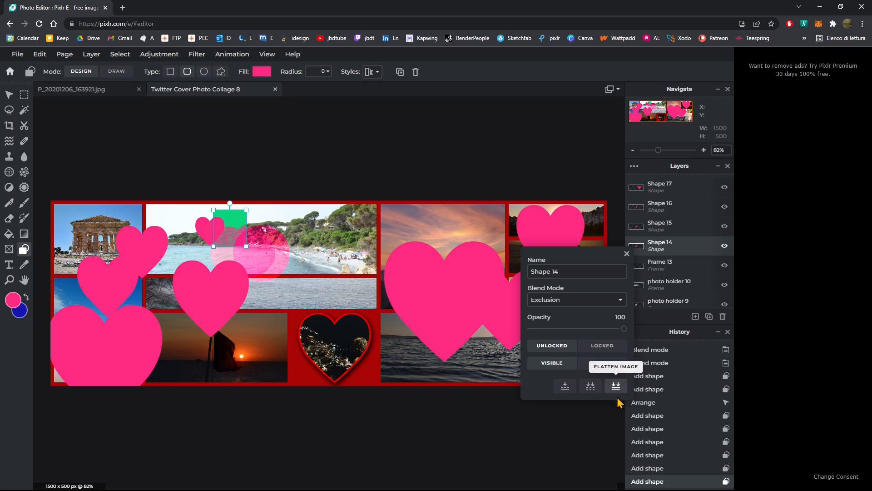
pyautogui.click(688, 206)
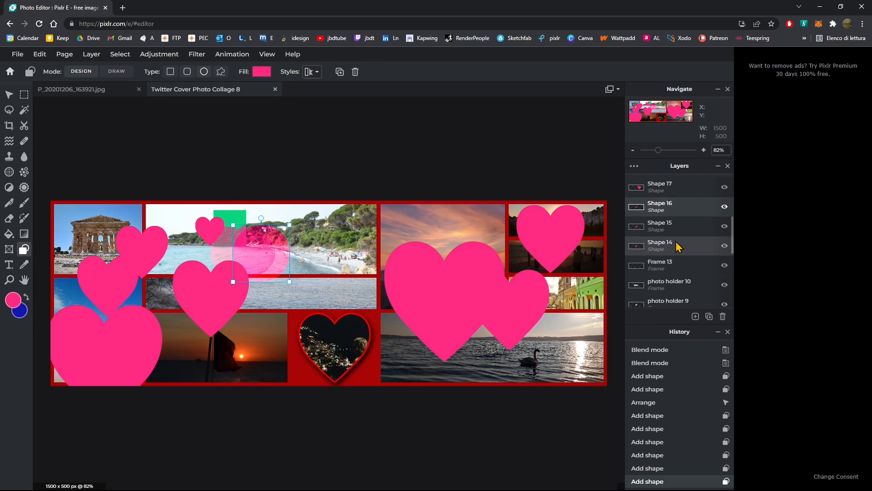
# Try merging all visible layers from the Shape 24 layer settings and undo the merge
pyautogui.scroll(3, 686, 209)
pyautogui.click(657, 187)
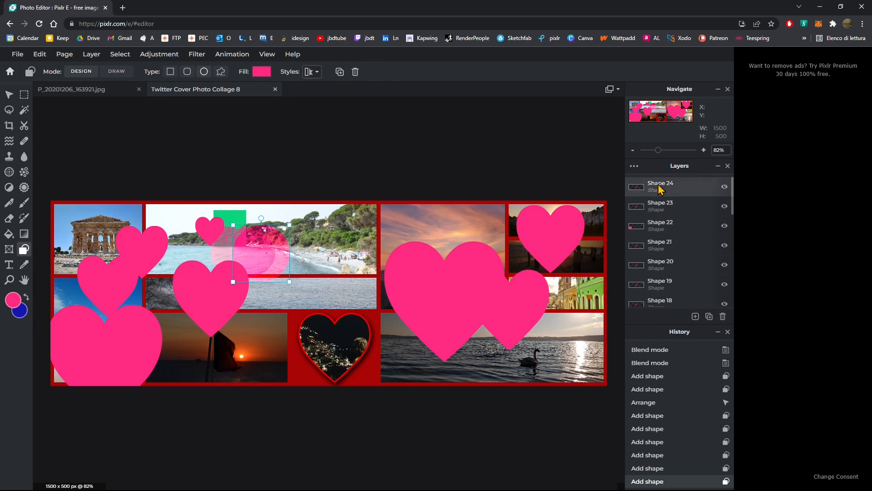
pyautogui.click(656, 186)
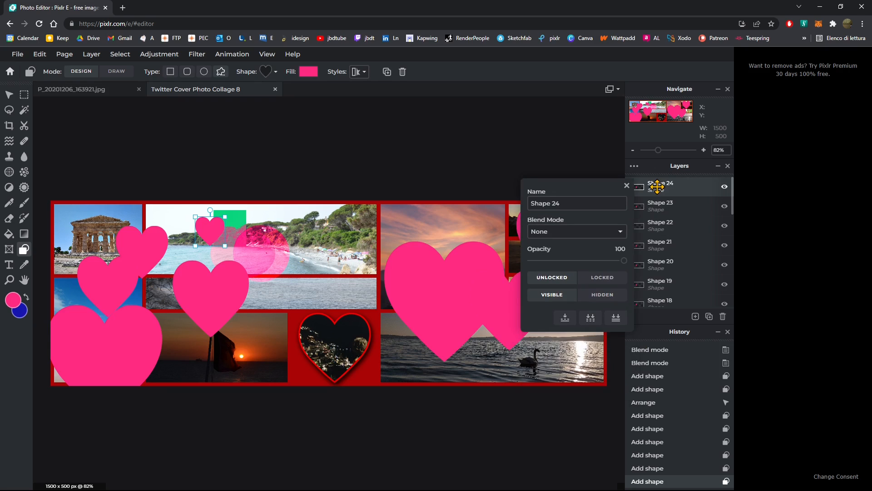
pyautogui.click(591, 318)
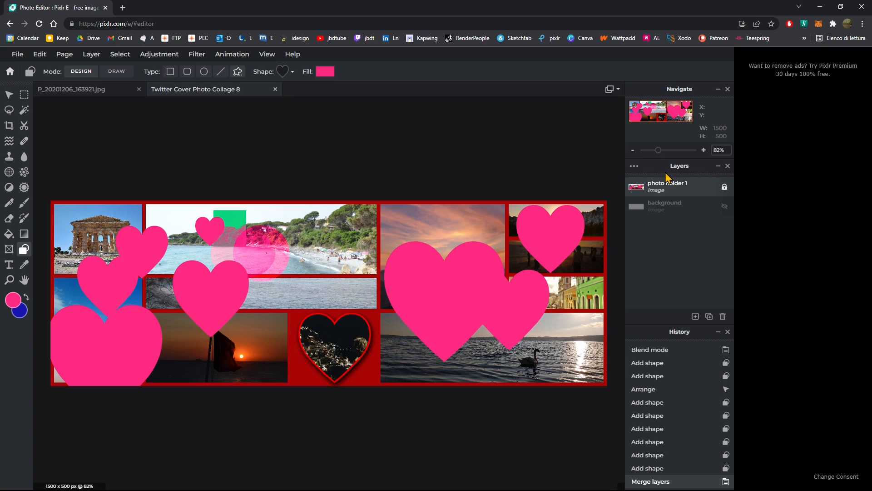
pyautogui.hotkey('ctrl', 'z')
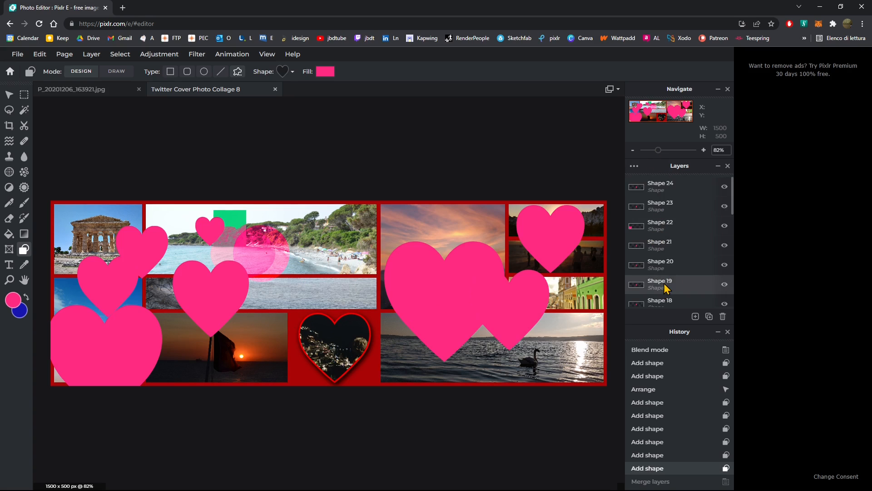
# Merge the Shape 24 heart down one layer at a time with the hearts Shape 23, 22, 21 and 20
pyautogui.scroll(-10, 686, 247)
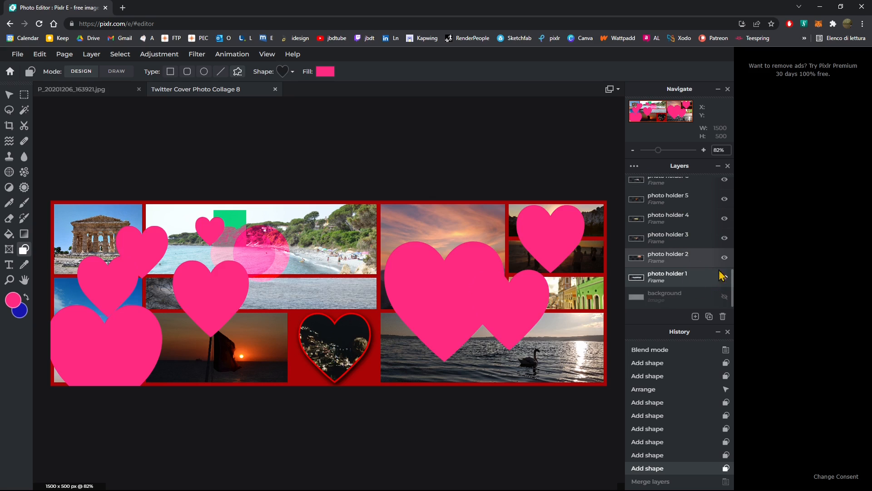
pyautogui.scroll(10, 722, 276)
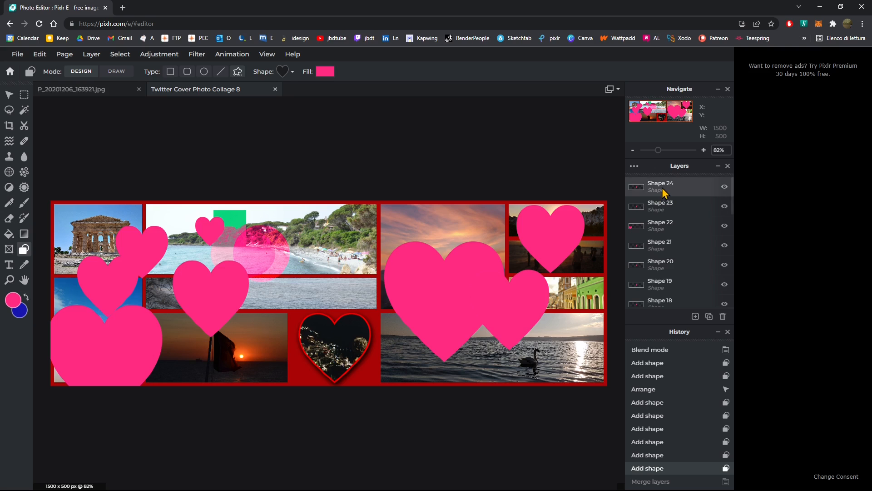
pyautogui.click(664, 186)
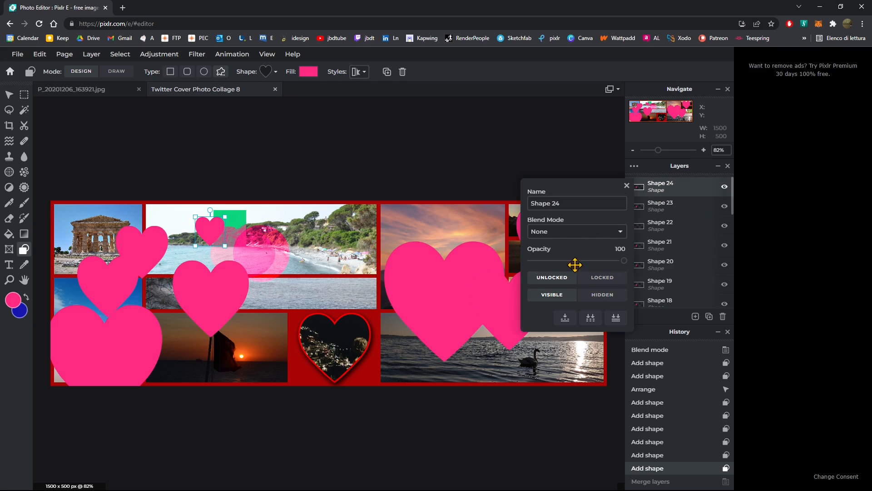
pyautogui.click(564, 324)
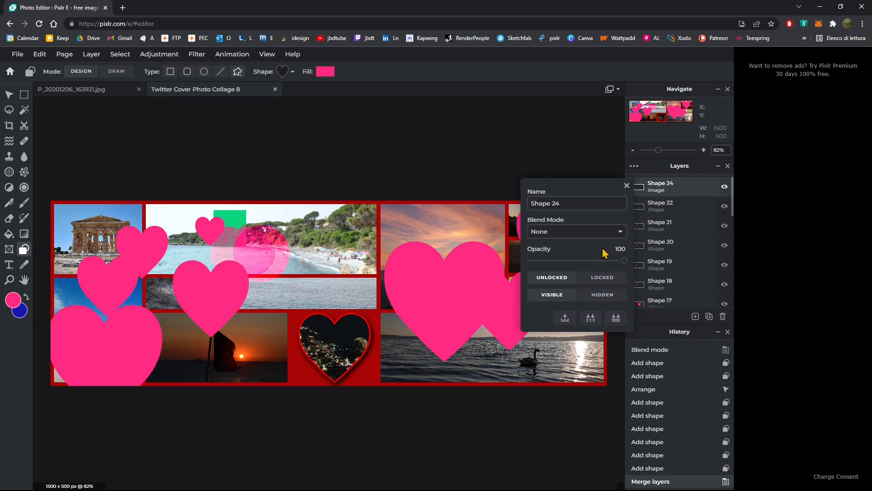
pyautogui.click(565, 318)
pyautogui.click(658, 187)
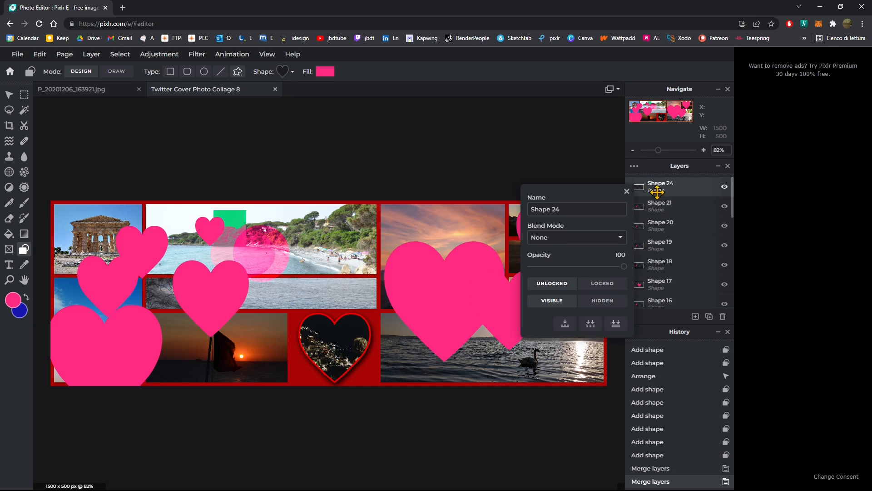
pyautogui.click(565, 318)
pyautogui.click(661, 184)
pyautogui.click(565, 318)
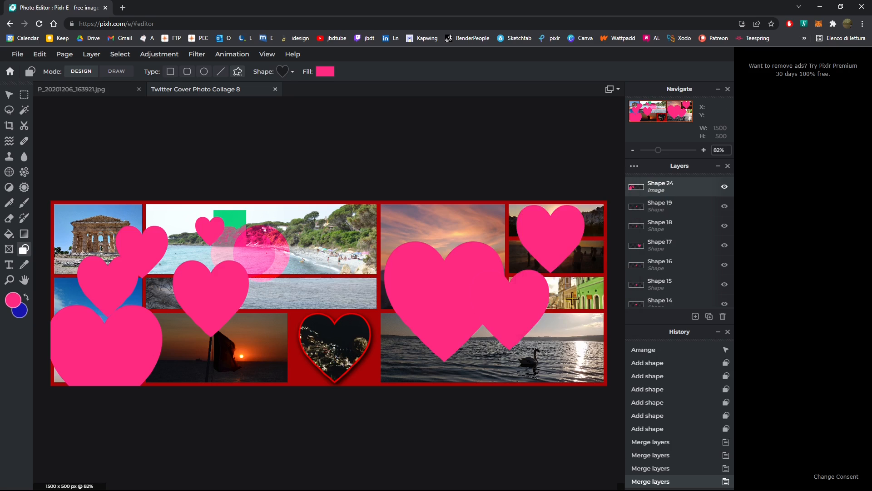
# Merge Shape 24 down into the remaining heart layers Shape 19, Shape 18 and Shape 17
pyautogui.click(661, 183)
pyautogui.click(565, 318)
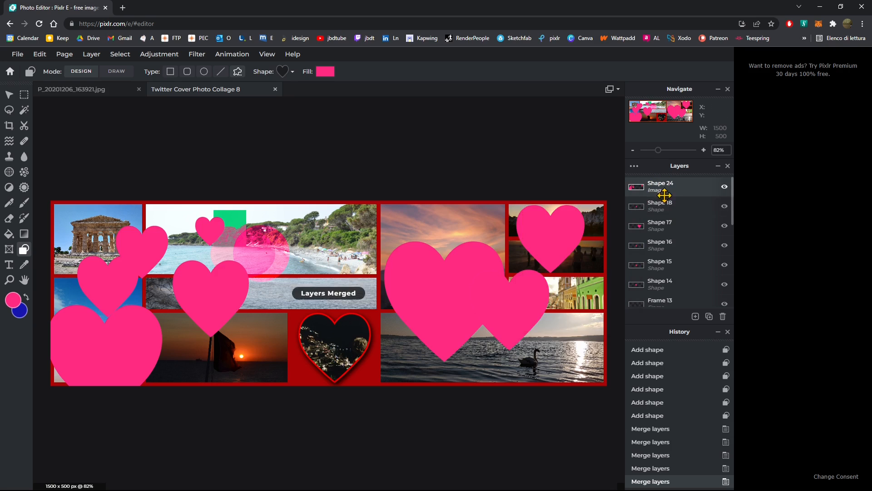
pyautogui.click(662, 189)
pyautogui.click(565, 326)
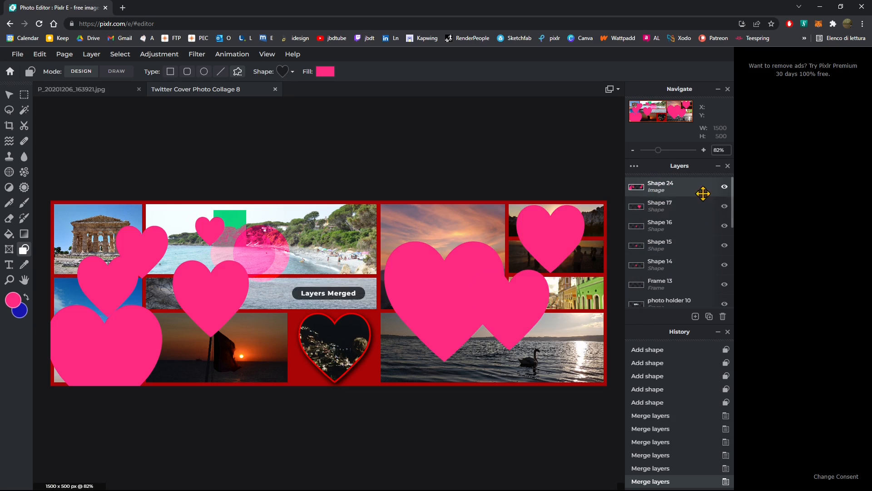
pyautogui.click(660, 186)
pyautogui.click(565, 326)
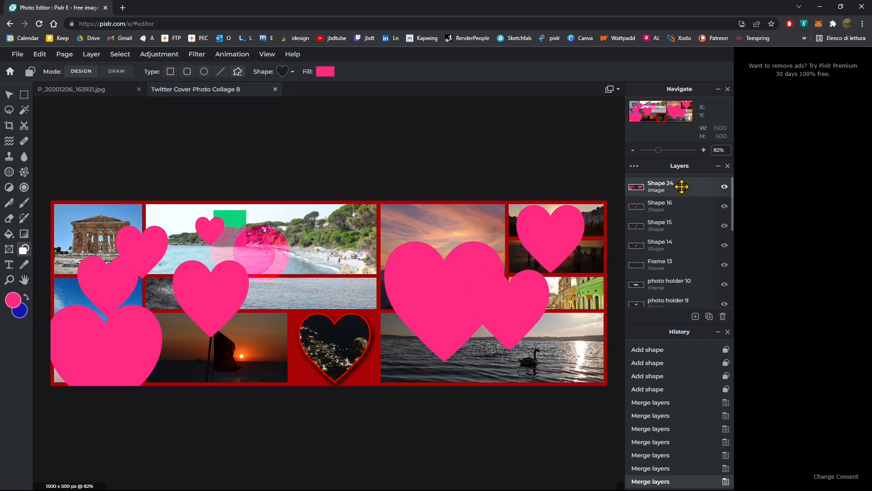
# Merge Shape 24 down with the circle and square layers Shape 16, Shape 15 and Shape 14, stopping above Frame 13
pyautogui.click(663, 184)
pyautogui.click(566, 318)
pyautogui.click(659, 186)
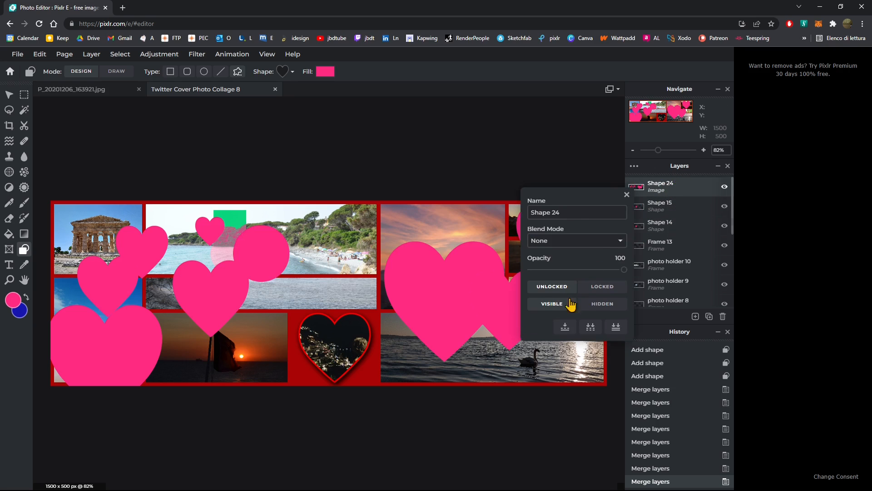
pyautogui.click(565, 326)
pyautogui.click(660, 186)
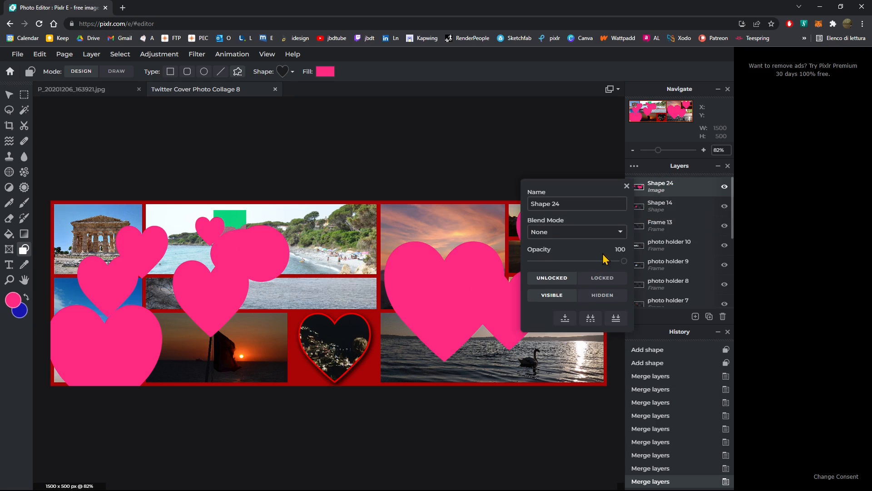
pyautogui.click(564, 326)
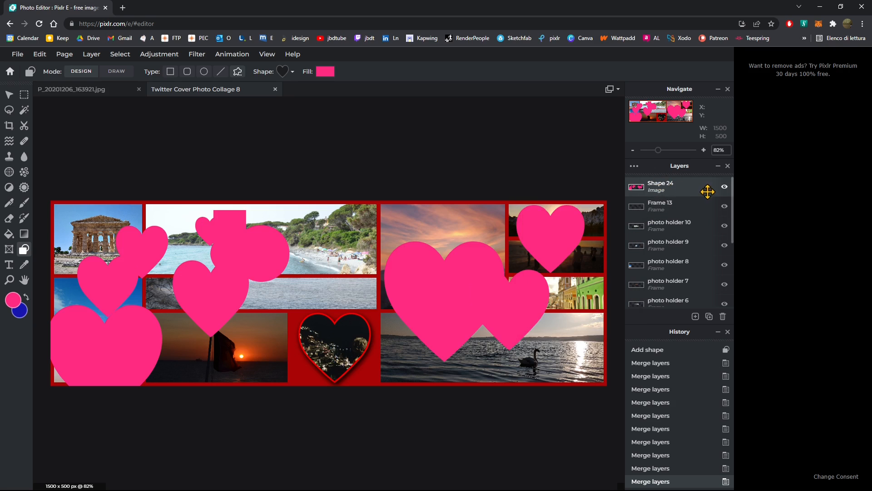
# Check what the merged Shape 24 layer contains by hiding and showing it twice
pyautogui.click(724, 188)
pyautogui.click(724, 187)
pyautogui.click(725, 187)
pyautogui.click(725, 187)
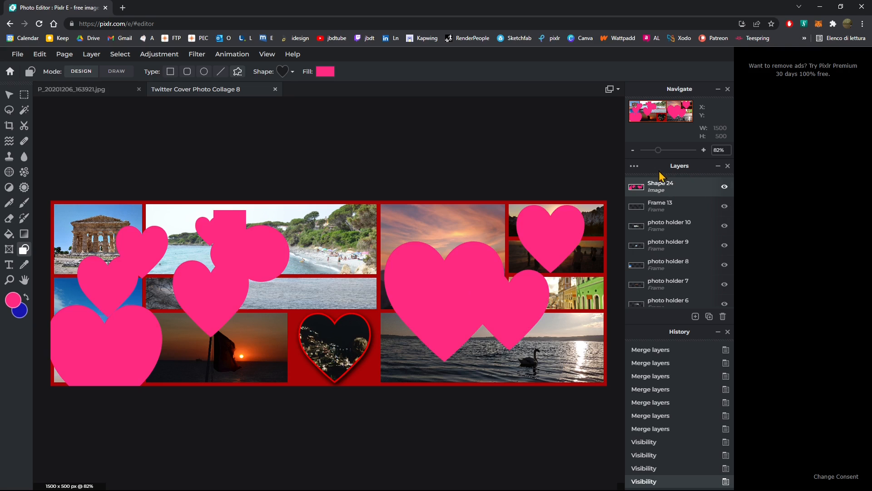
# Try the Lighten blend mode on the merged Shape 24 layer and settle on Darken
pyautogui.doubleClick(674, 186)
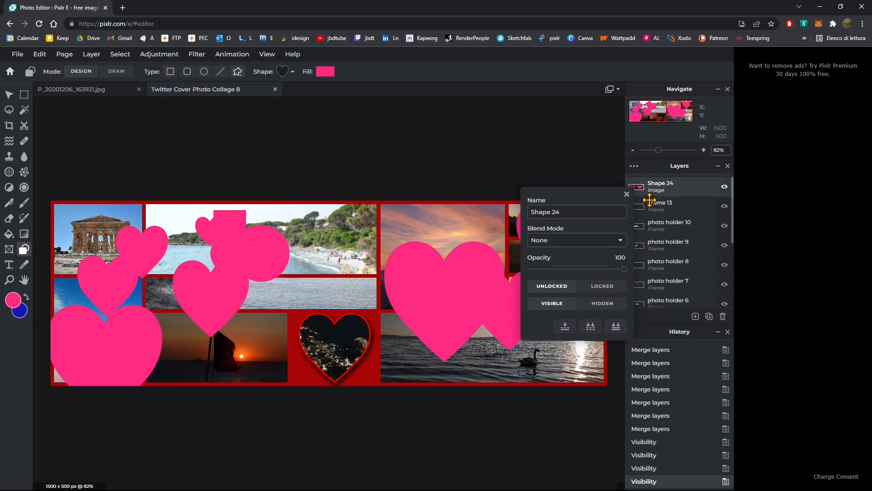
pyautogui.click(551, 243)
pyautogui.click(542, 295)
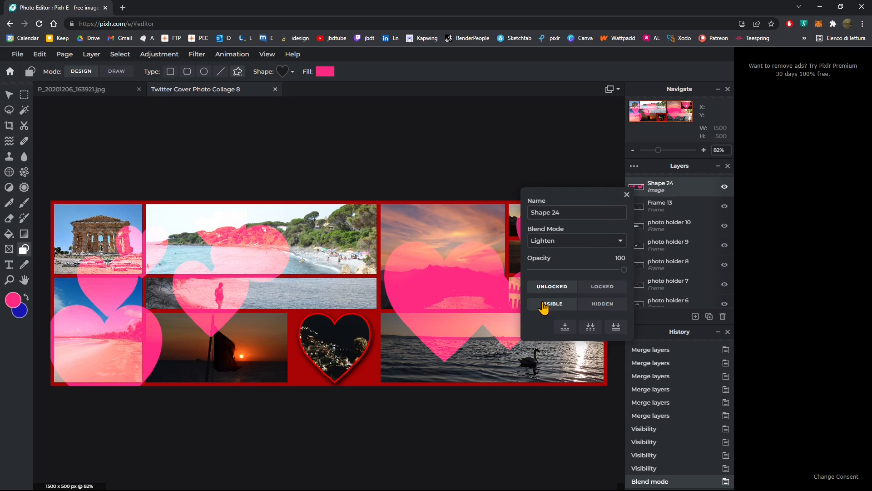
pyautogui.click(547, 244)
pyautogui.click(542, 294)
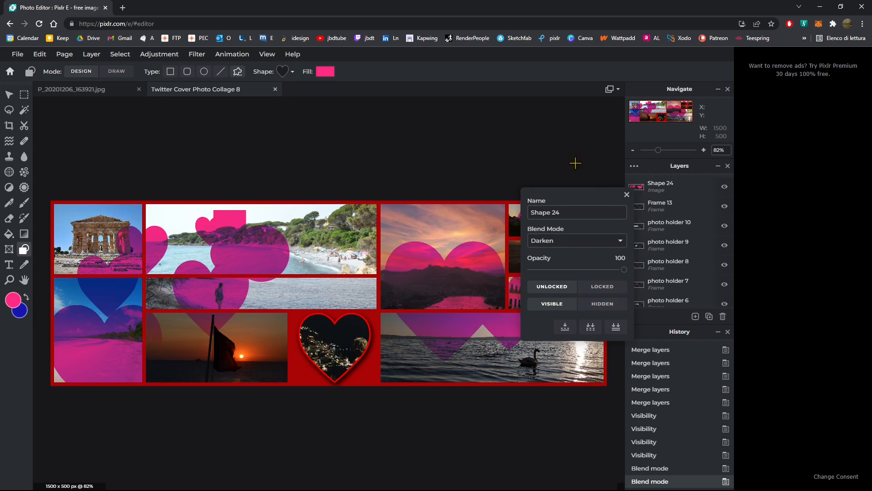
pyautogui.click(627, 194)
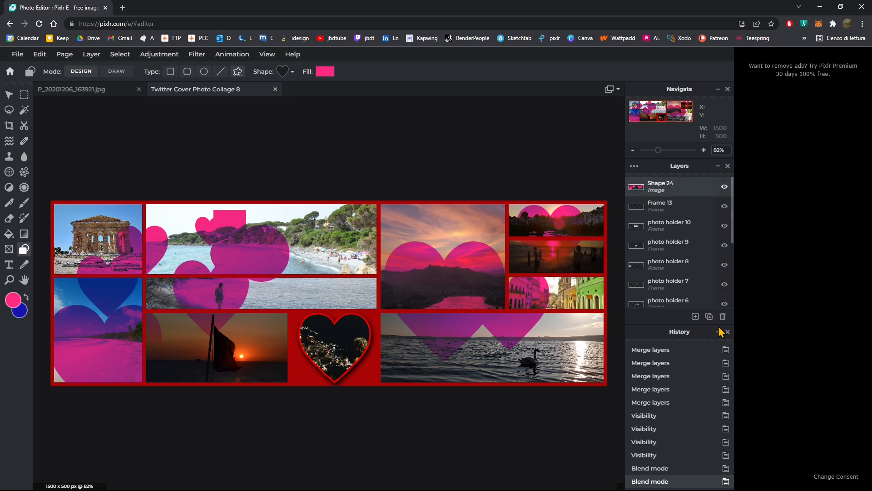
# Duplicate the merged Shape 24 layer and move the copy right and slightly up, to about X 185, Y -40
pyautogui.click(709, 316)
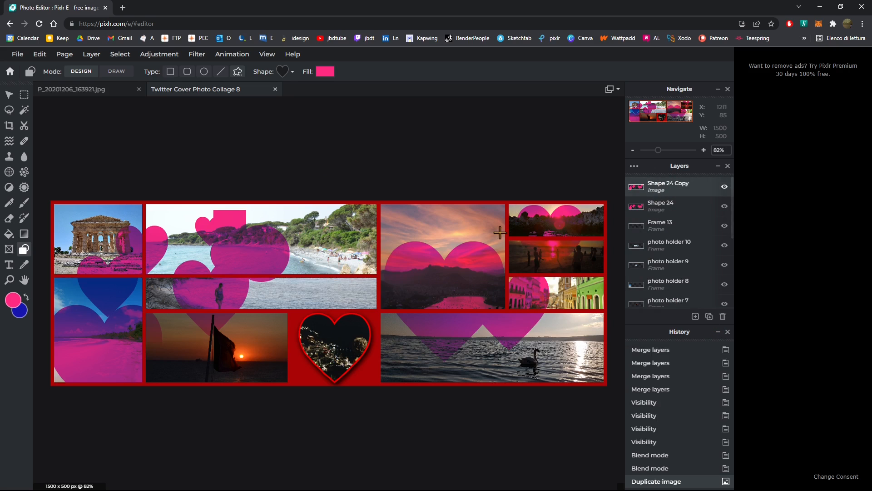
pyautogui.click(9, 94)
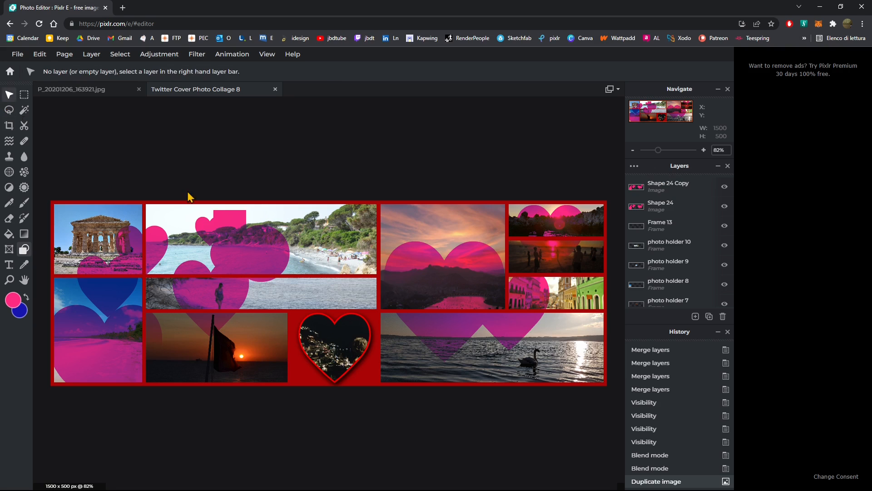
pyautogui.moveTo(415, 292); pyautogui.dragTo(505, 280)
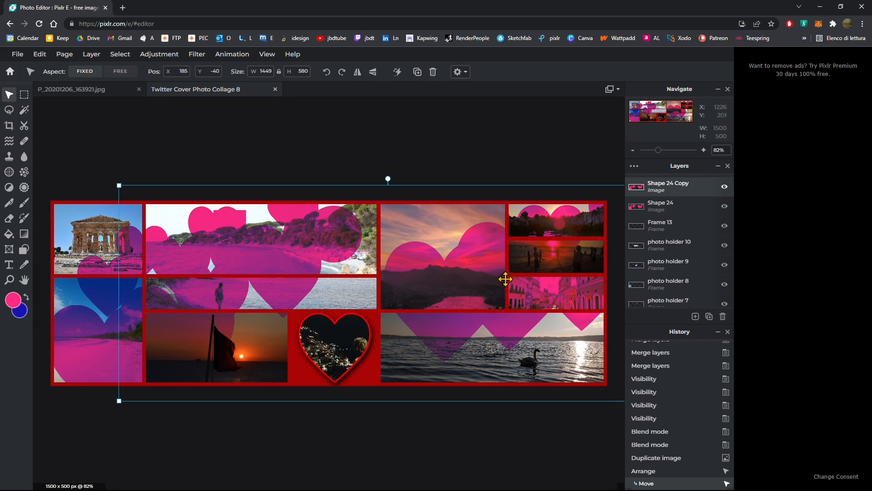
# Try the Color-dodge and Hue blend modes on the Shape 24 Copy layer
pyautogui.click(668, 184)
pyautogui.click(569, 233)
pyautogui.click(563, 297)
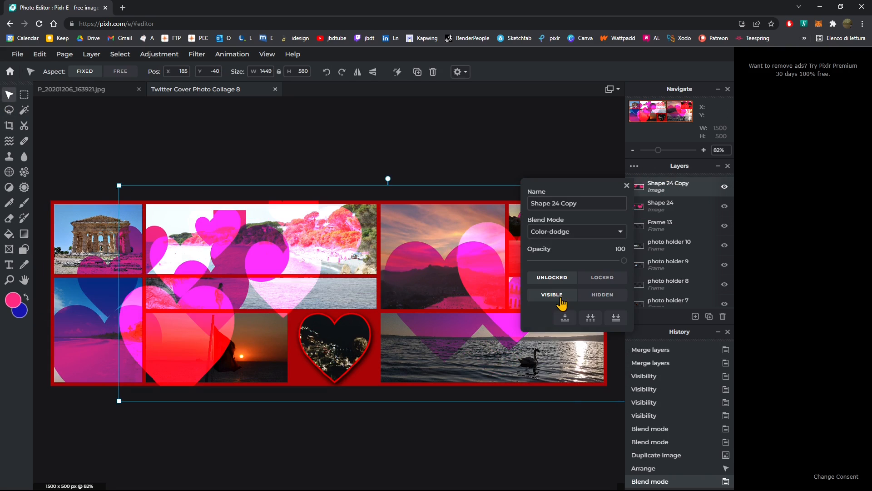
pyautogui.click(581, 233)
pyautogui.click(572, 331)
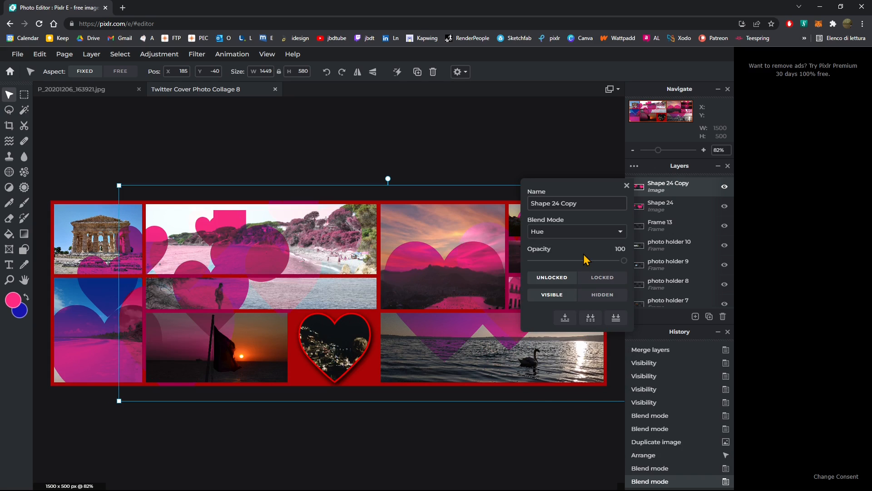
# Set the Shape 24 Copy layer to the Screen blend mode with an opacity of 22
pyautogui.click(575, 233)
pyautogui.click(559, 259)
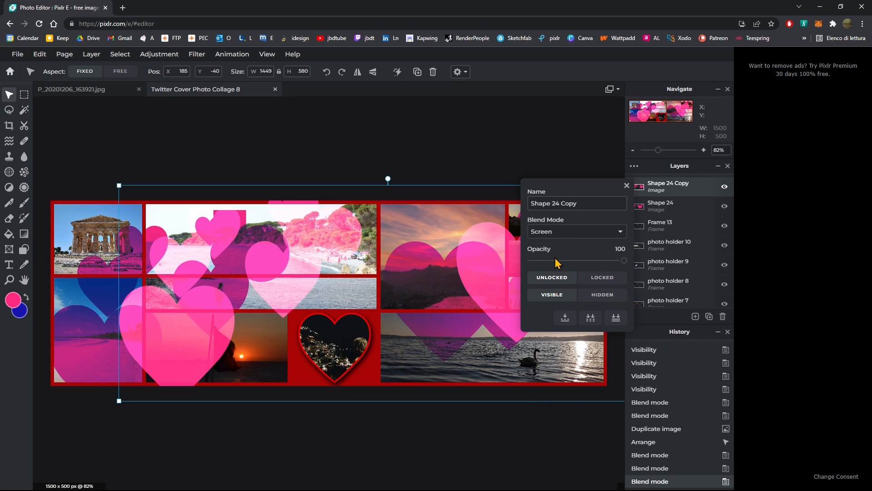
pyautogui.moveTo(574, 261); pyautogui.dragTo(552, 280)
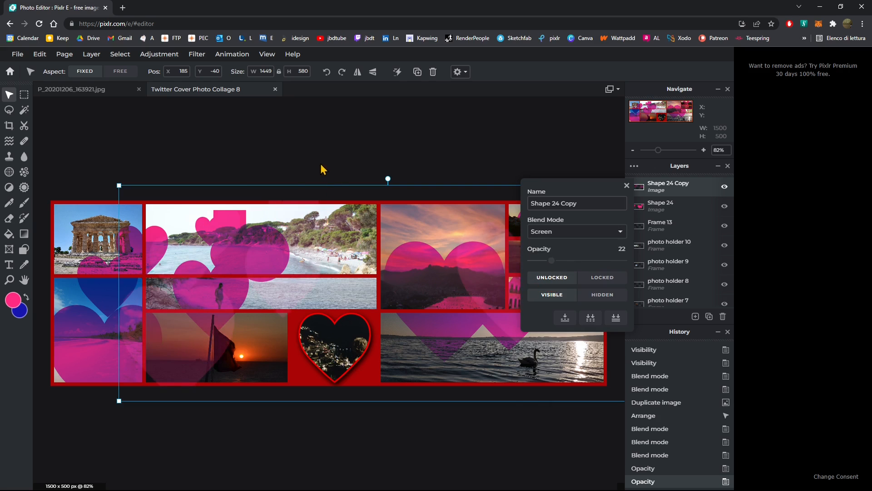
pyautogui.click(582, 433)
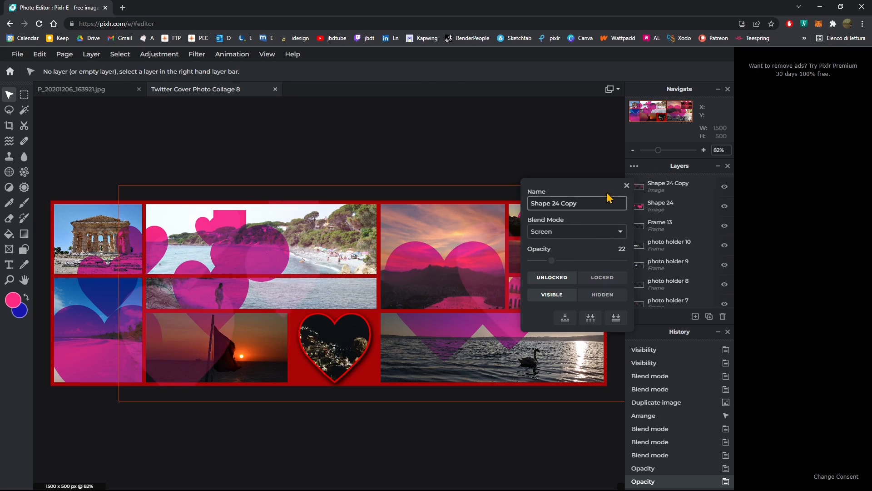
pyautogui.click(626, 185)
pyautogui.click(305, 252)
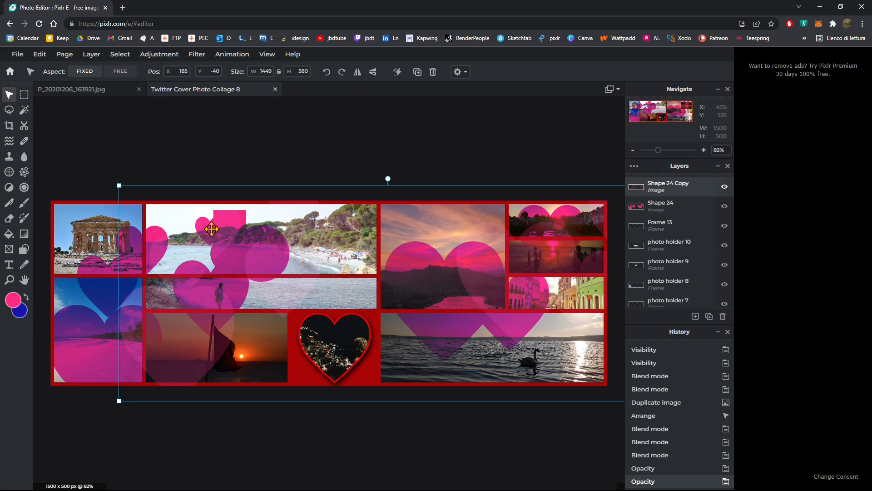
# Draw a large custom teardrop shape filled with #930842 over the middle of the collage, overlapping the framed heart photo
pyautogui.click(24, 249)
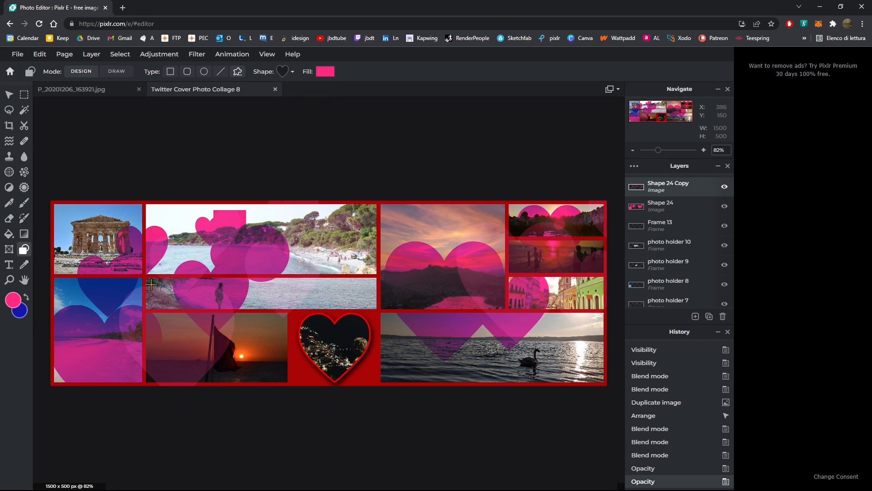
pyautogui.click(282, 73)
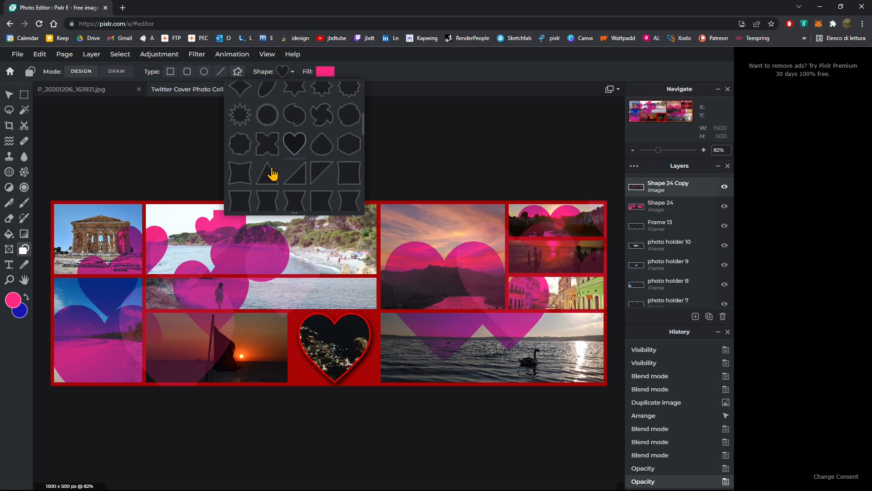
pyautogui.click(330, 150)
pyautogui.click(325, 72)
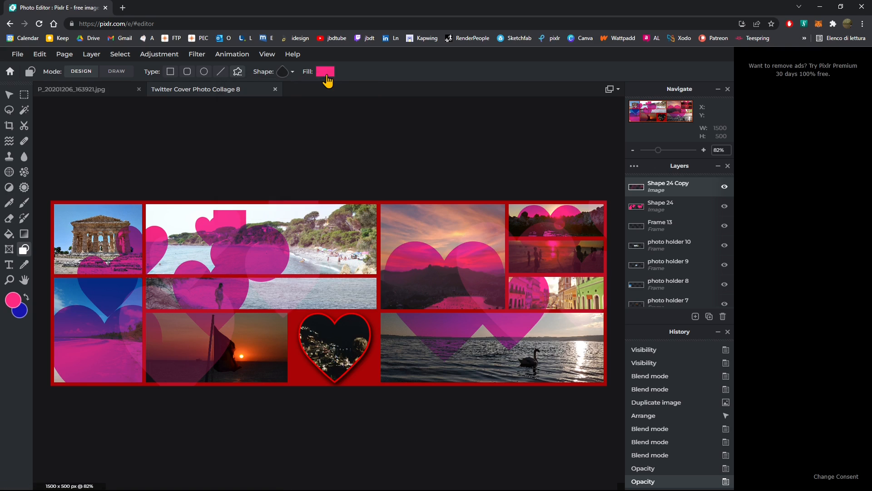
pyautogui.click(326, 74)
pyautogui.click(386, 148)
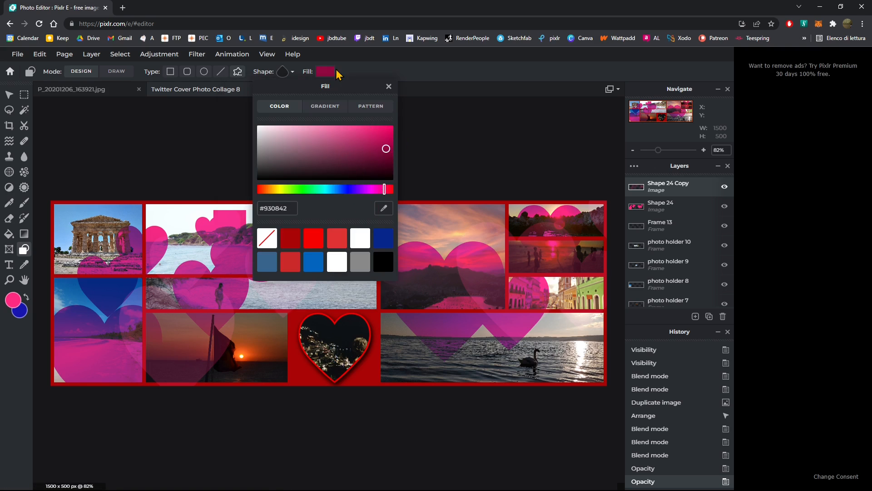
pyautogui.click(320, 340)
pyautogui.moveTo(331, 228)
pyautogui.mouseDown()
pyautogui.moveTo(402, 323)
pyautogui.moveTo(441, 355)
pyautogui.mouseUp()
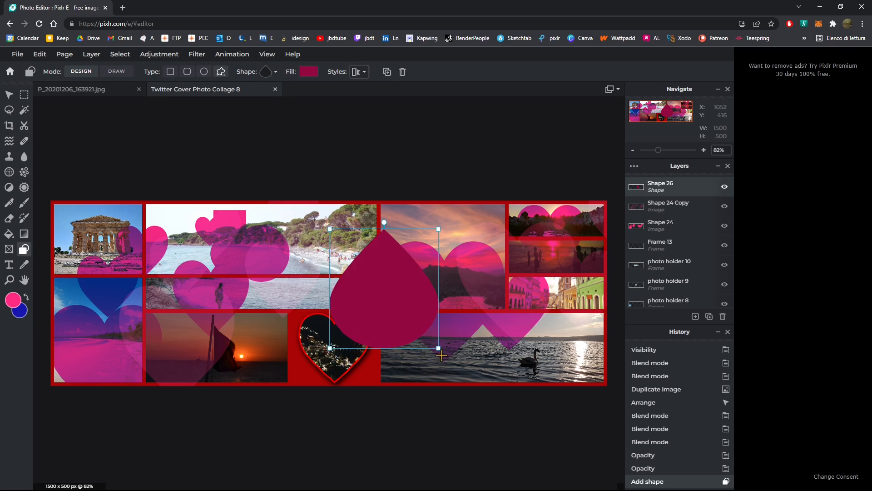
# Move the teardrop up and left above the framed heart photo, adding a size 12 white outline and a shadow with blur 39, distance 53
pyautogui.moveTo(400, 253); pyautogui.dragTo(333, 257)
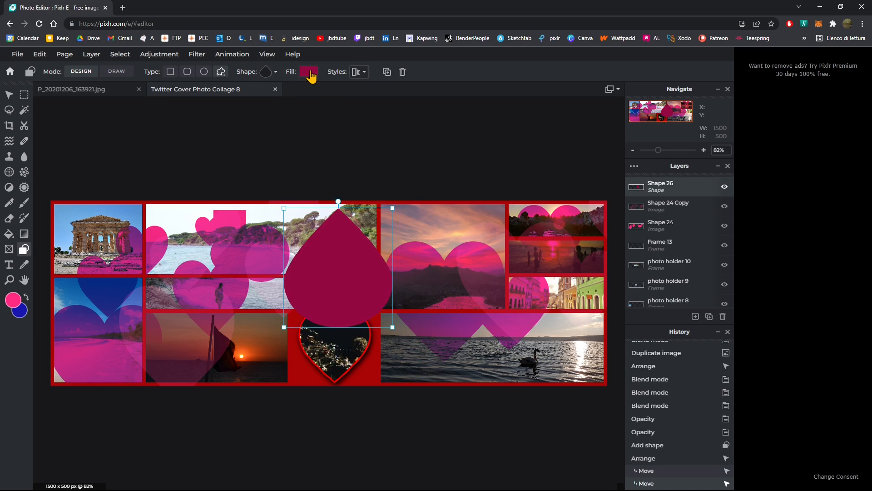
pyautogui.click(356, 73)
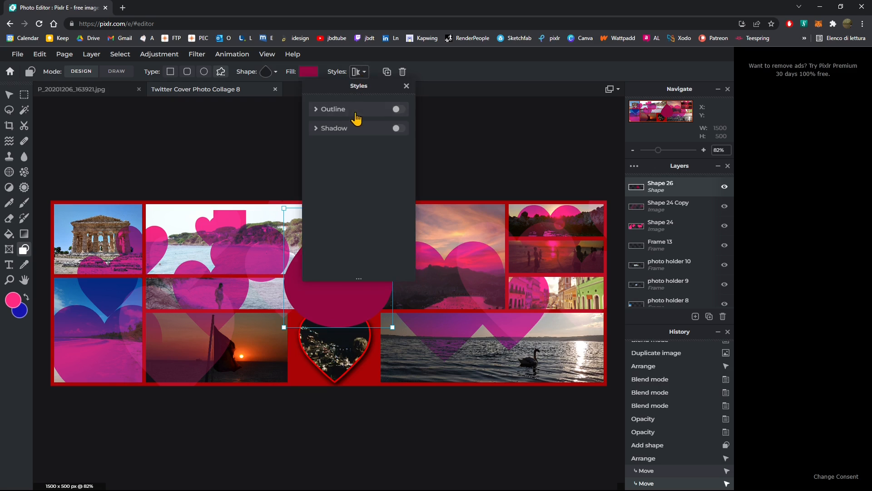
pyautogui.click(333, 110)
pyautogui.moveTo(324, 162); pyautogui.dragTo(322, 182)
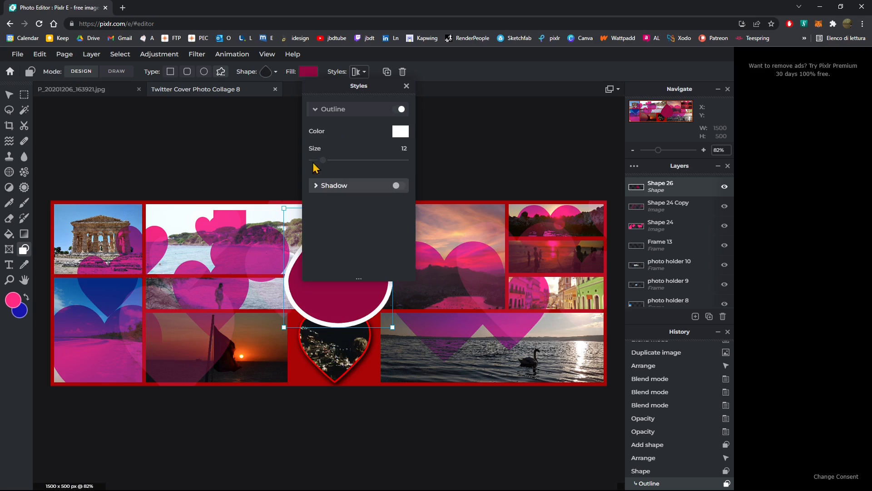
pyautogui.click(314, 187)
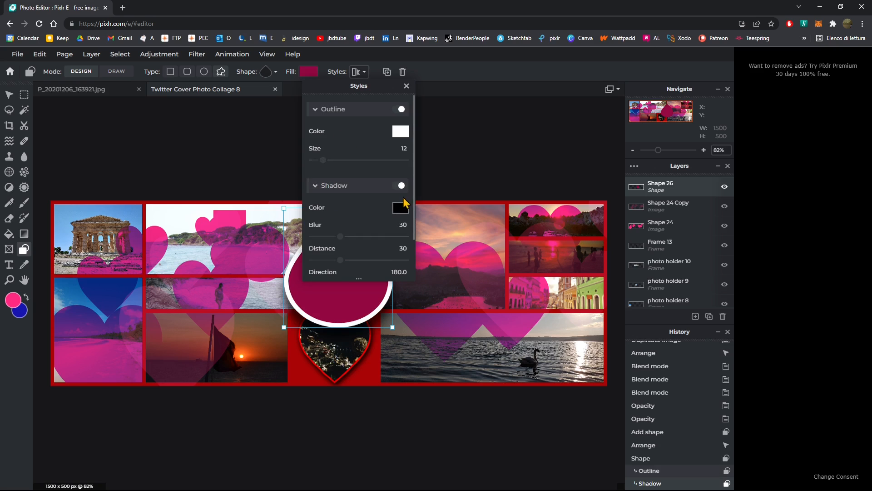
pyautogui.moveTo(342, 243); pyautogui.dragTo(362, 264)
pyautogui.scroll(-2, 384, 244)
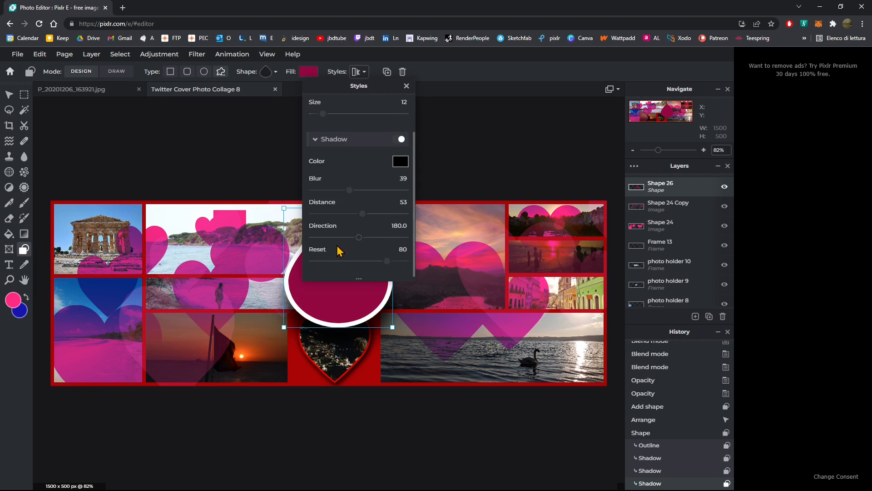
# Turn off both the outline and the shadow on the teardrop shape
pyautogui.scroll(2, 347, 239)
pyautogui.click(343, 110)
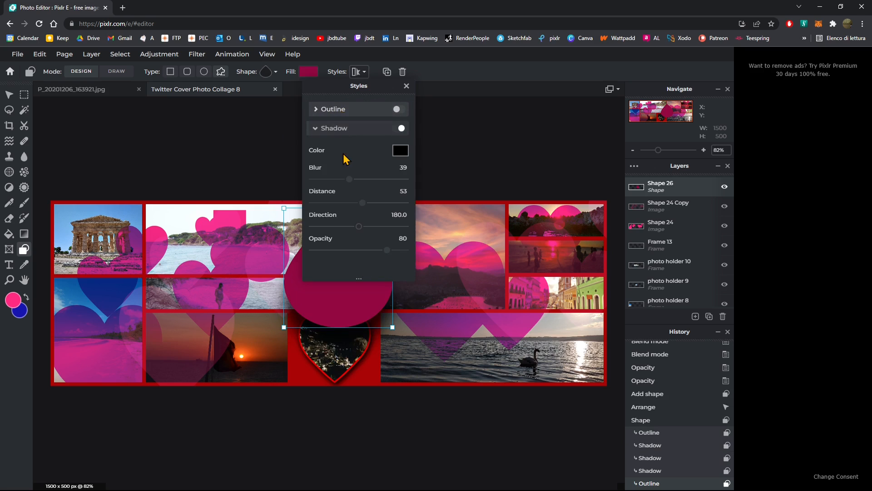
pyautogui.click(342, 132)
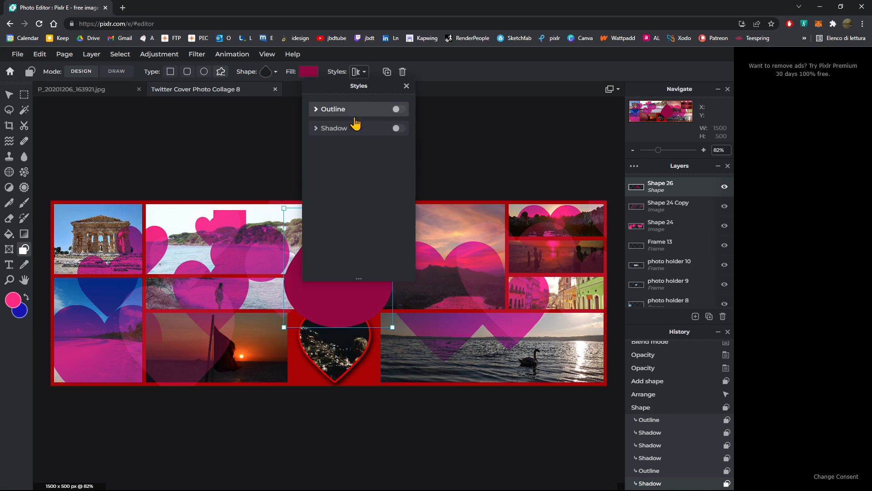
# Fill the teardrop with the light green to blue gradient preset and move it over the swan photo
pyautogui.click(308, 77)
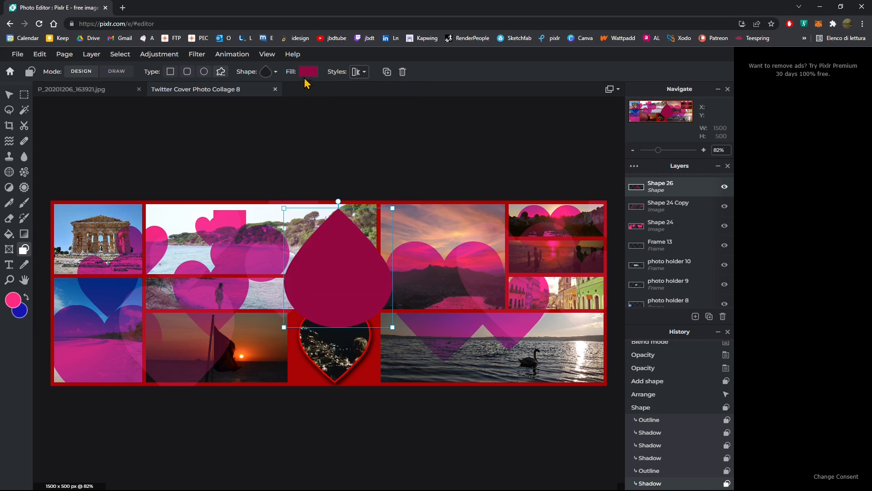
pyautogui.click(309, 77)
pyautogui.click(298, 108)
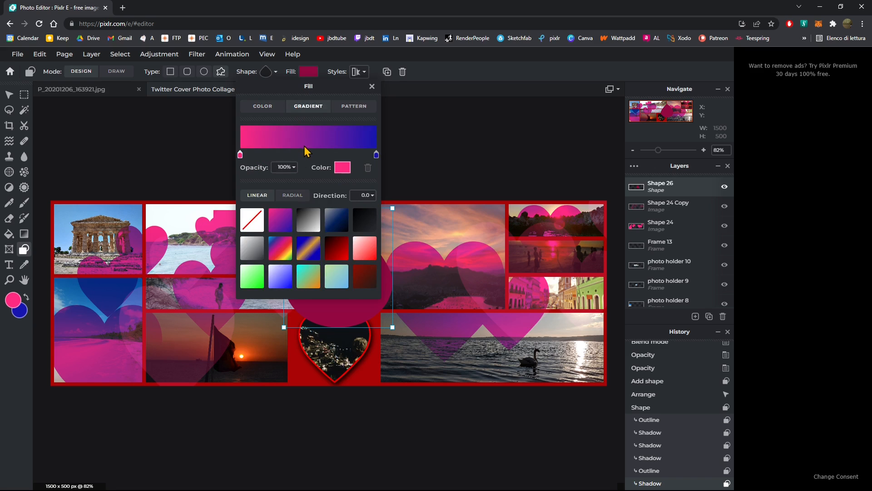
pyautogui.click(333, 261)
pyautogui.click(336, 276)
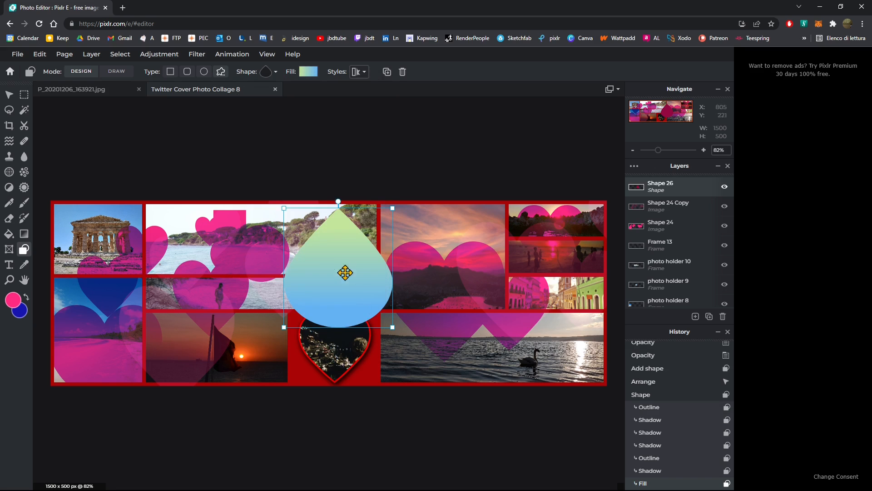
pyautogui.moveTo(344, 271); pyautogui.dragTo(538, 298)
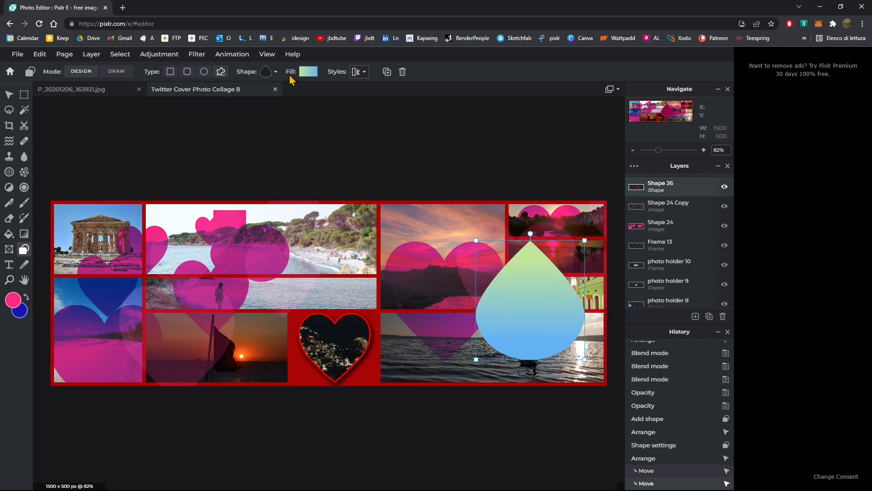
# Try the blue-and-gold and white-to-blue gradient presets as the teardrop's fill
pyautogui.click(307, 72)
pyautogui.click(309, 249)
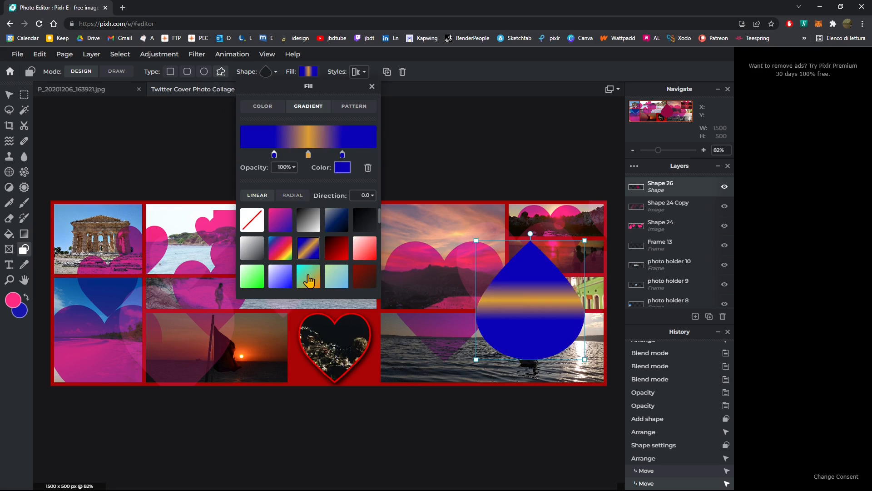
pyautogui.click(280, 276)
pyautogui.click(266, 108)
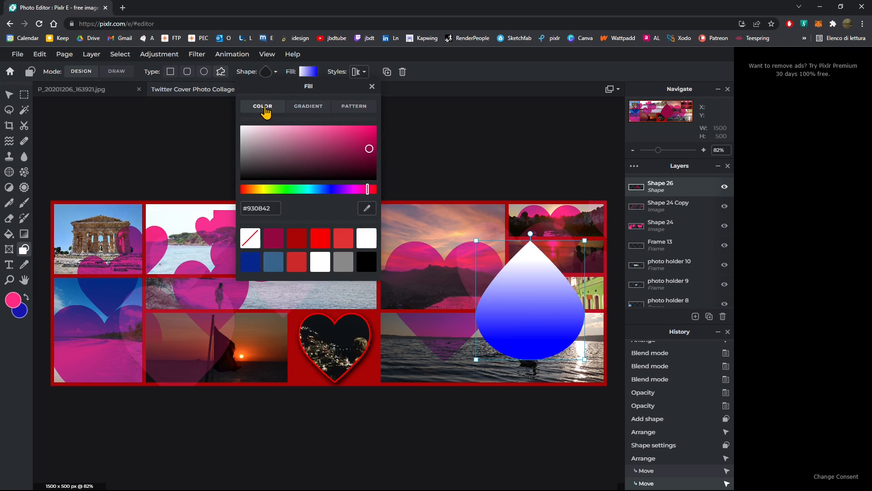
pyautogui.click(309, 107)
# Try the plaid line, dot and ring patterns as the teardrop's fill
pyautogui.click(356, 109)
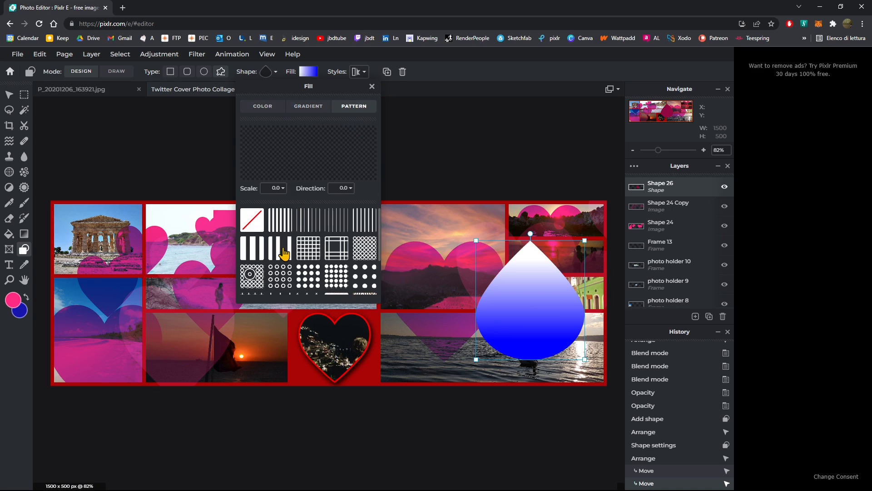
pyautogui.click(282, 257)
pyautogui.click(331, 236)
pyautogui.click(337, 275)
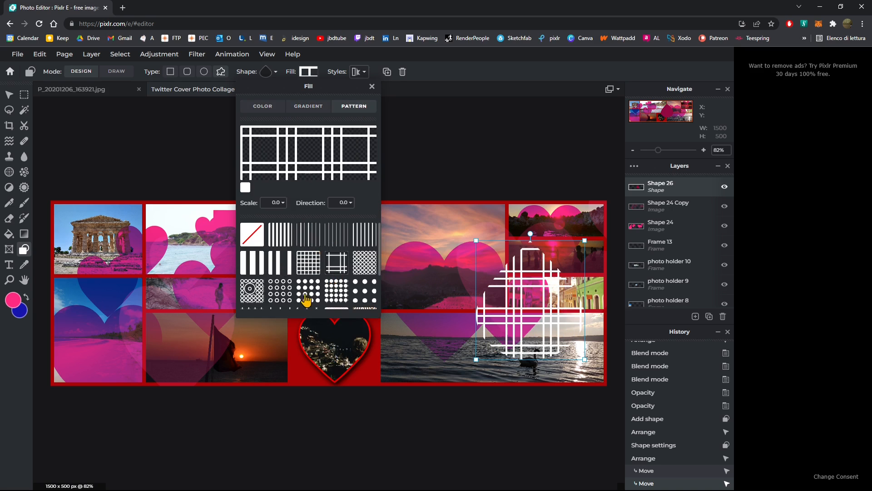
pyautogui.click(304, 293)
pyautogui.click(285, 299)
pyautogui.scroll(-1, 314, 259)
pyautogui.scroll(-1, 314, 259)
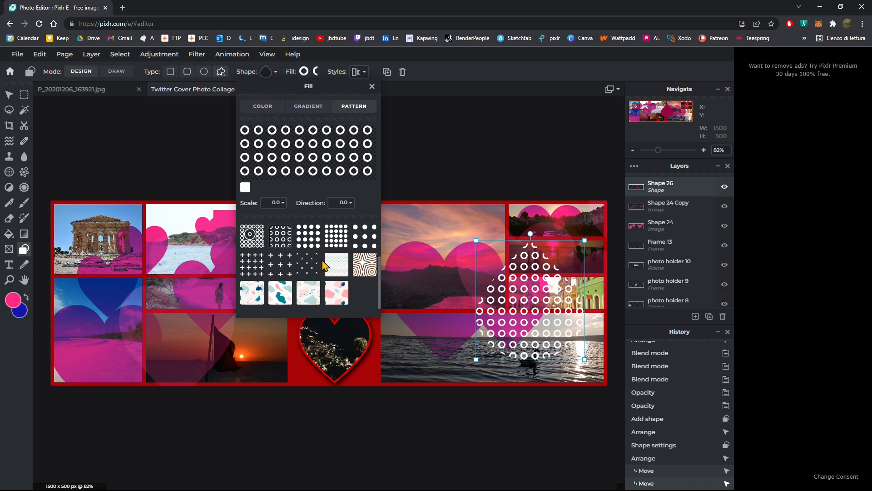
# Try the plus-sign pattern and the colourful abstract blob patterns as the teardrop's fill
pyautogui.click(257, 271)
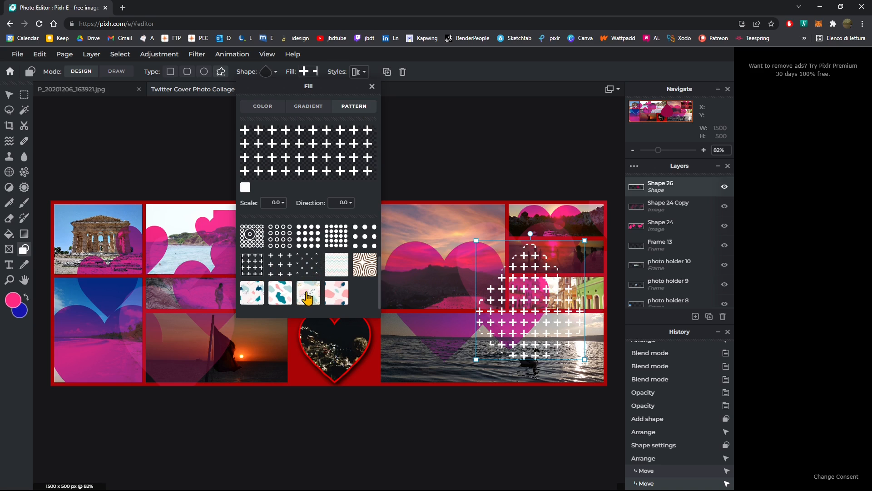
pyautogui.click(337, 293)
pyautogui.click(309, 293)
pyautogui.click(287, 293)
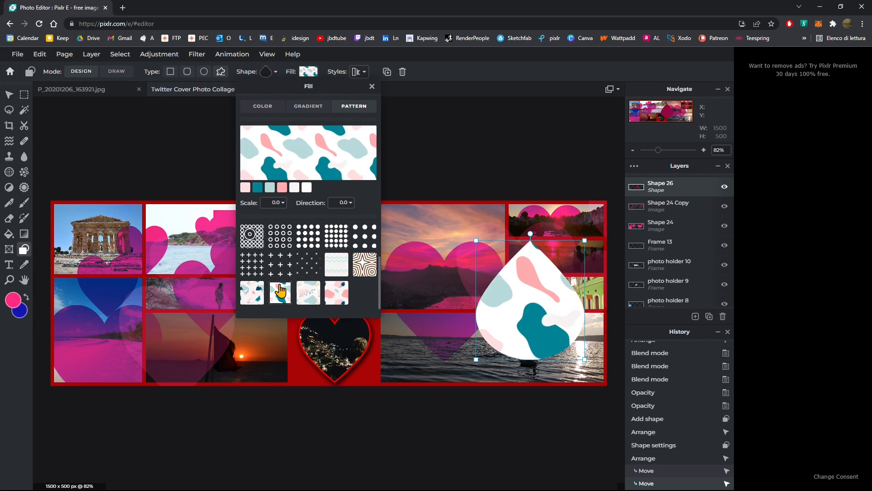
pyautogui.click(252, 293)
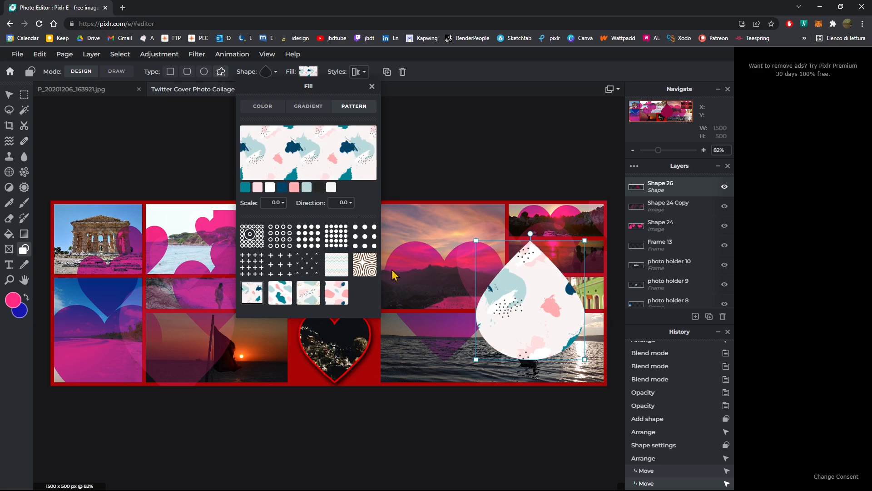
# Fill the teardrop with the widely spaced white dot pattern at scale -5.3 and direction 141.1
pyautogui.click(365, 265)
pyautogui.click(365, 236)
pyautogui.scroll(2, 309, 270)
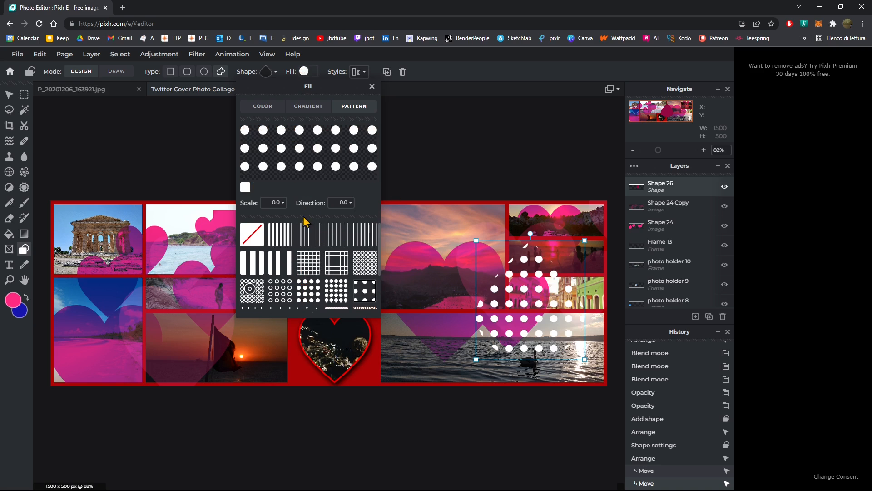
pyautogui.click(276, 203)
pyautogui.moveTo(245, 224); pyautogui.dragTo(220, 230)
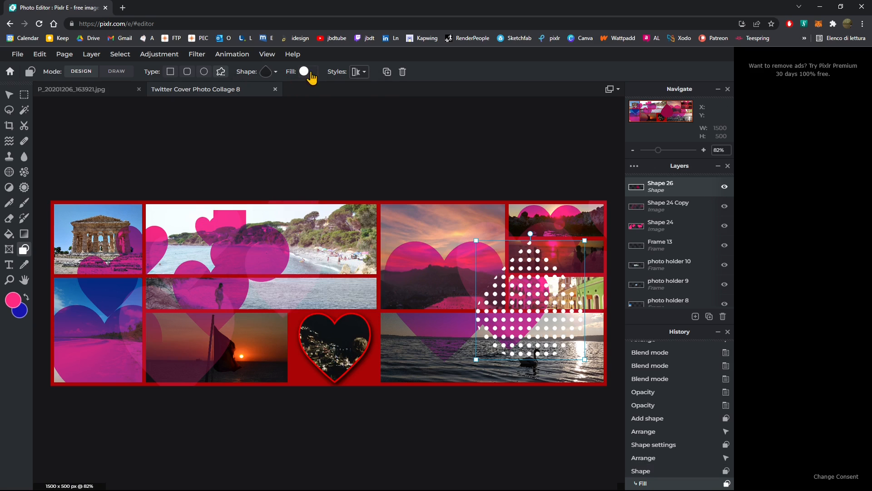
pyautogui.click(311, 73)
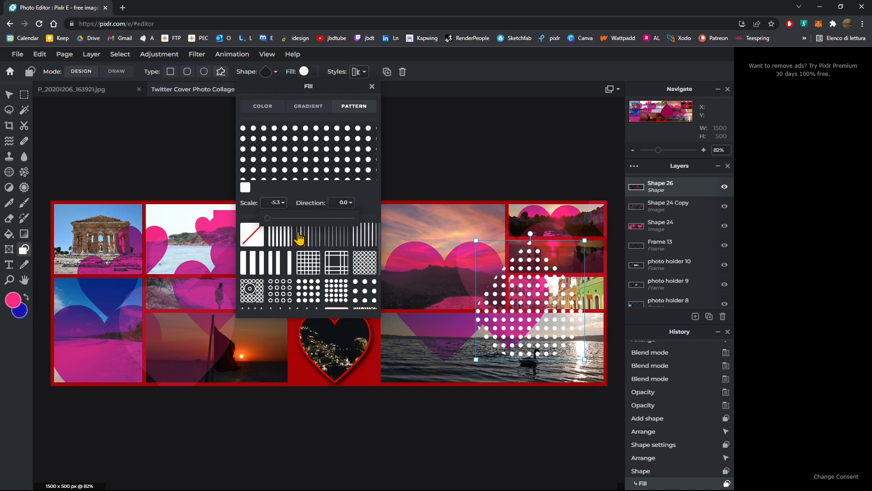
pyautogui.moveTo(267, 219); pyautogui.dragTo(300, 218)
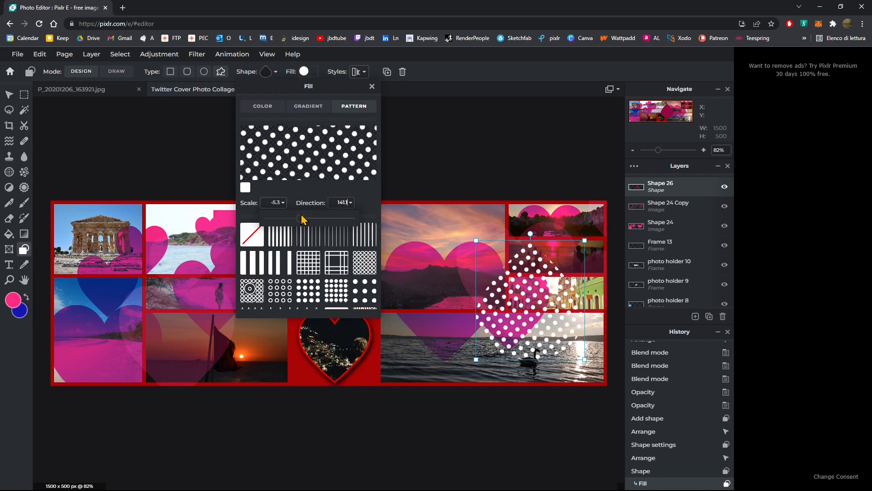
# Replace the teardrop's pattern with the light green to blue gradient preset and lower the green stop's opacity to 89%
pyautogui.click(309, 107)
pyautogui.click(344, 228)
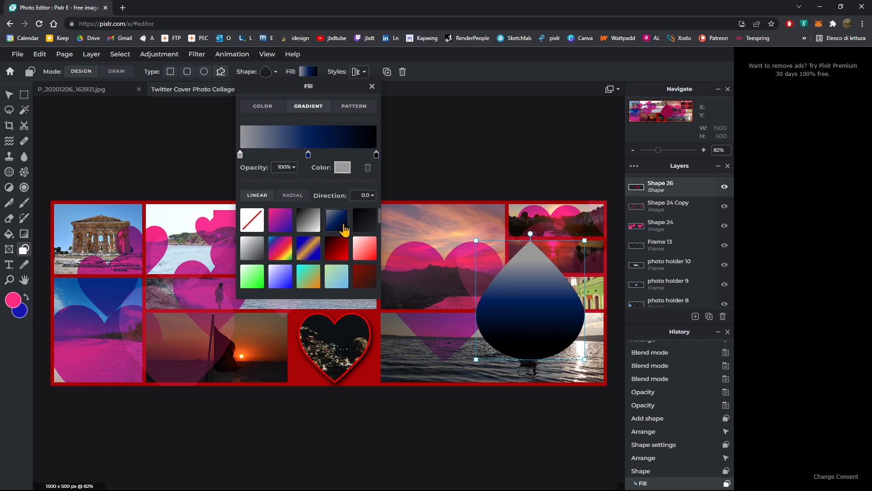
pyautogui.click(347, 259)
pyautogui.click(334, 278)
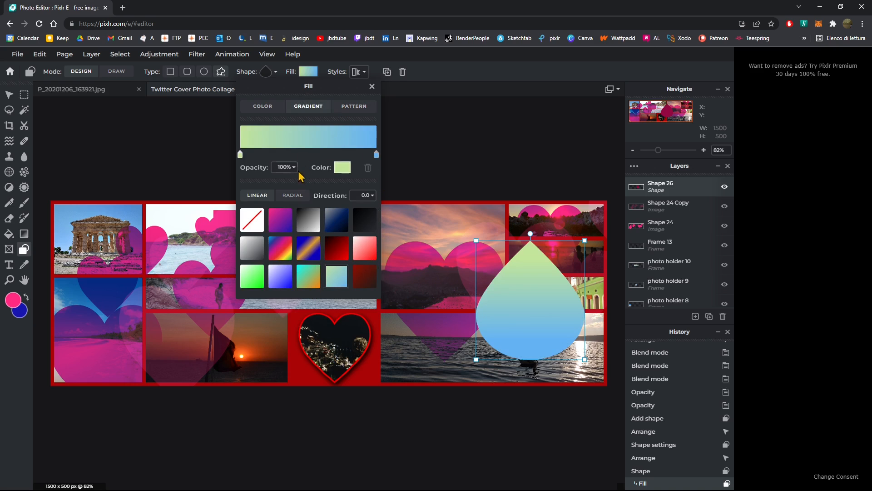
pyautogui.click(290, 170)
pyautogui.moveTo(291, 182); pyautogui.dragTo(218, 182)
# Add two intermediate colour stops to the teardrop's gradient and shift the first one closer to the green end
pyautogui.click(279, 154)
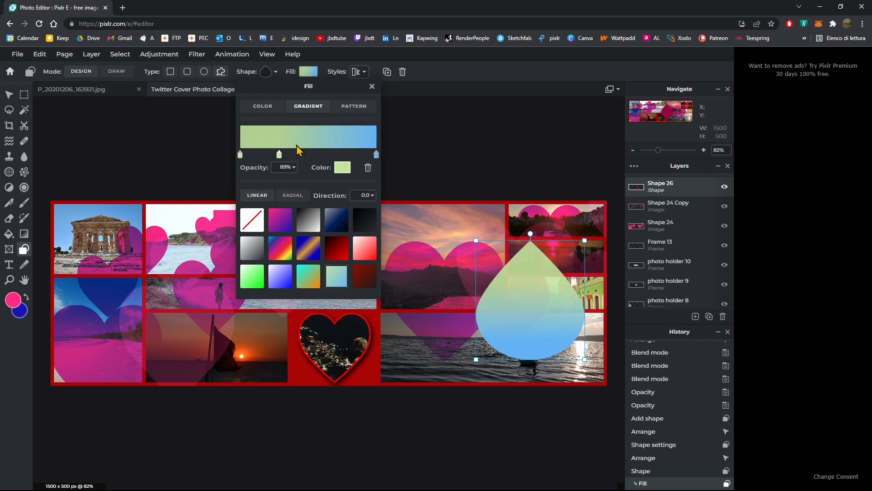
pyautogui.click(330, 154)
pyautogui.moveTo(280, 155)
pyautogui.mouseDown()
pyautogui.moveTo(295, 155)
pyautogui.moveTo(267, 155)
pyautogui.mouseUp()
# Set the first added gradient stop's colour to #C185D1 and move the other added stop closer to the blue end
pyautogui.click(342, 167)
pyautogui.click(425, 260)
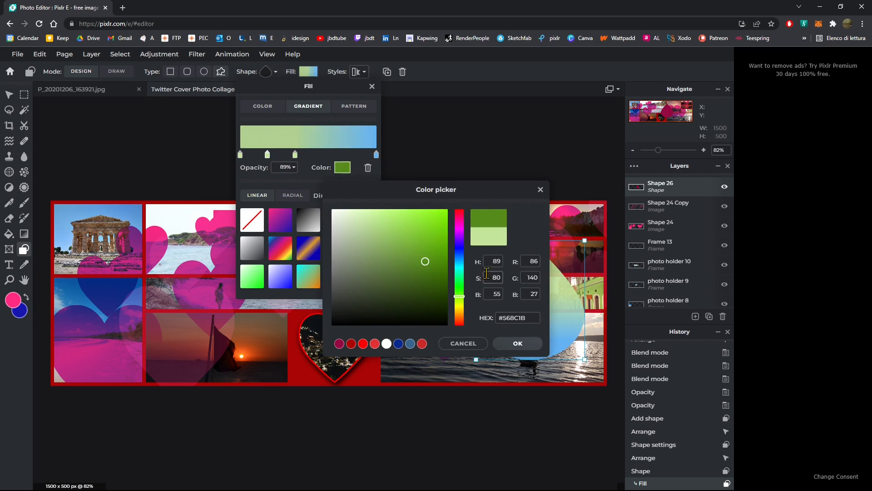
pyautogui.click(460, 233)
pyautogui.click(373, 230)
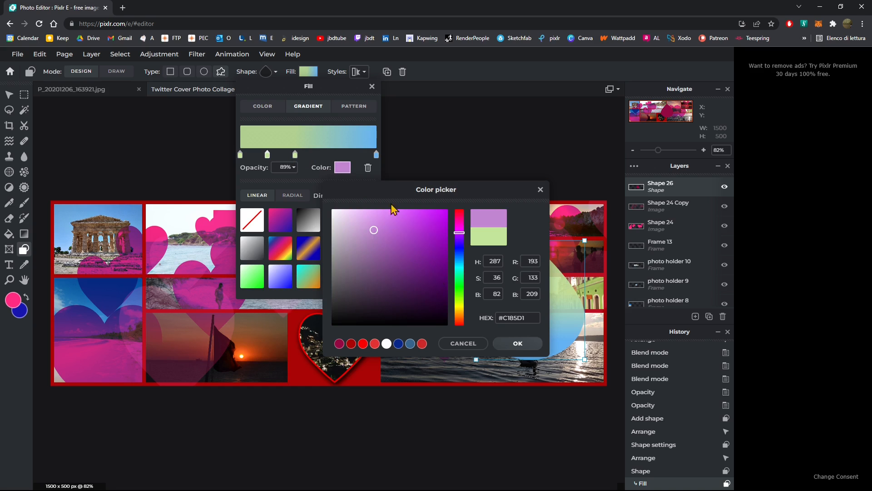
pyautogui.click(517, 343)
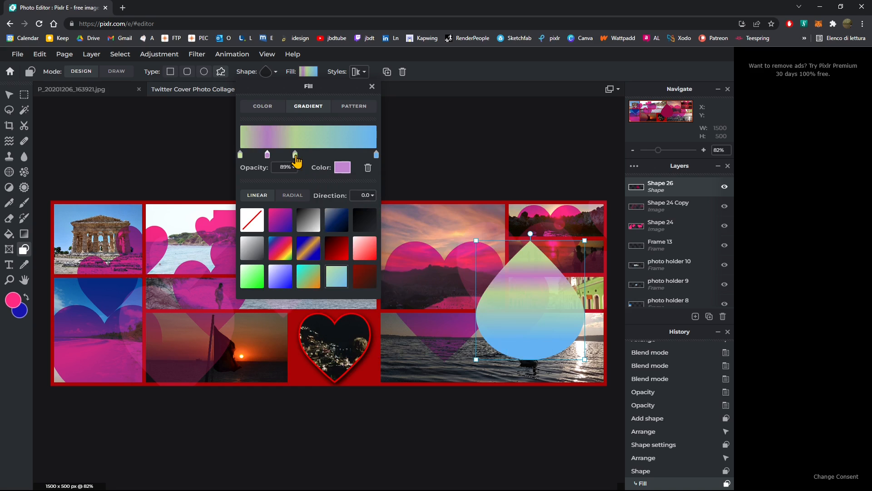
pyautogui.moveTo(295, 155); pyautogui.dragTo(318, 156)
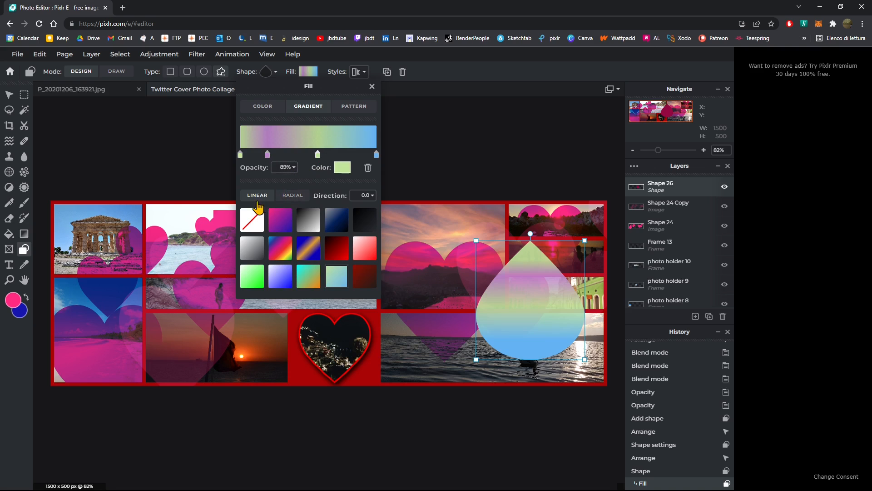
# Try the radial gradient type on the teardrop and return it to linear
pyautogui.click(291, 195)
pyautogui.click(257, 195)
pyautogui.click(293, 195)
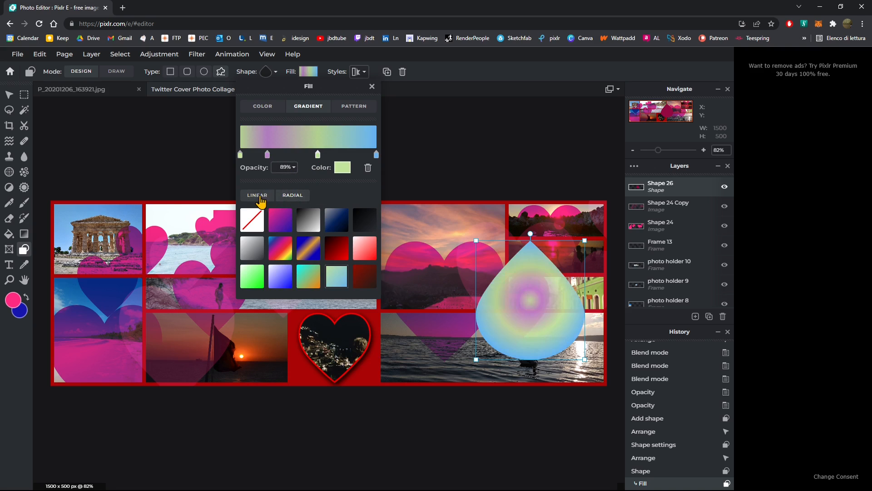
pyautogui.click(257, 196)
# Set the linear gradient's direction to 135.2 and apply the blue-and-gold preset to the teardrop
pyautogui.click(369, 200)
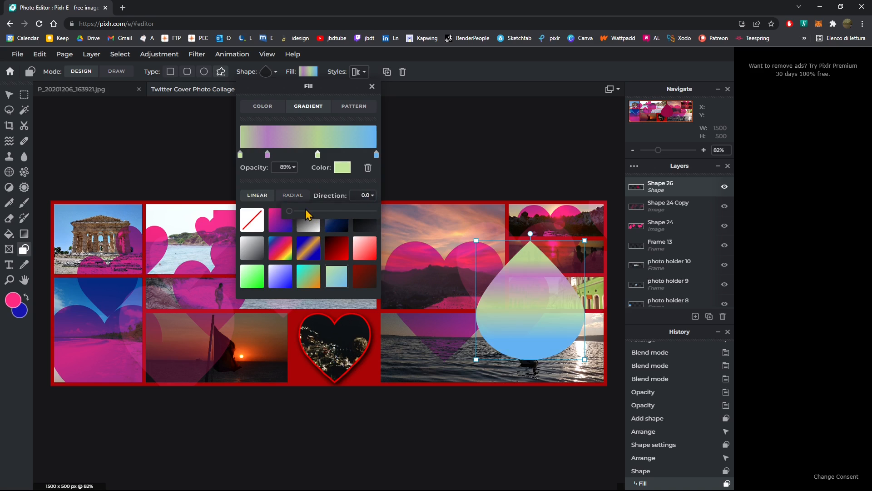
pyautogui.moveTo(306, 210); pyautogui.dragTo(320, 212)
pyautogui.click(316, 260)
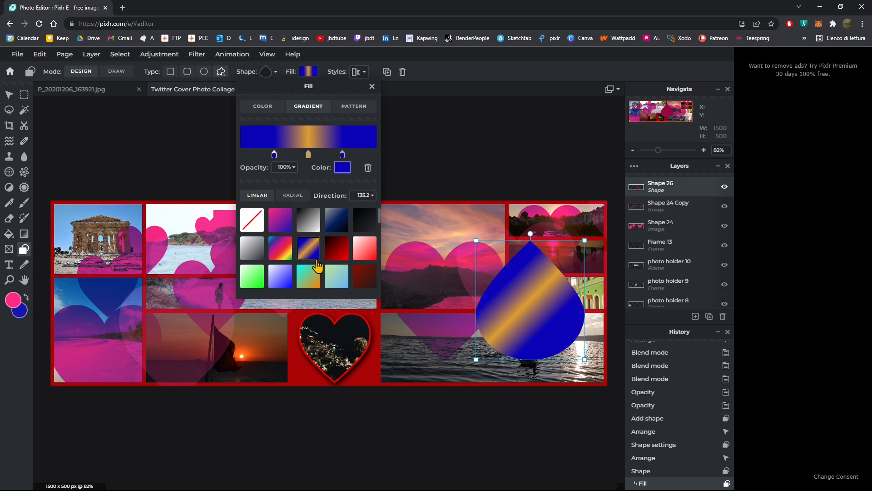
# Fill the teardrop with the thin white vertical line pattern
pyautogui.click(353, 108)
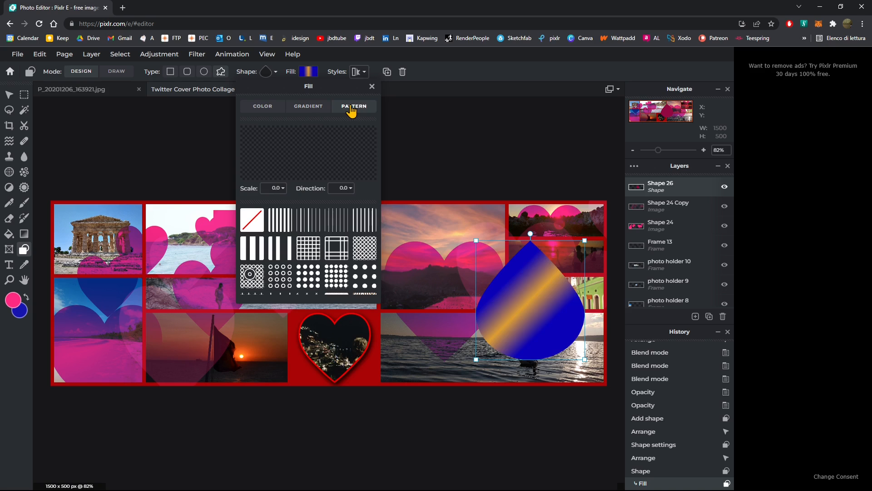
pyautogui.click(341, 234)
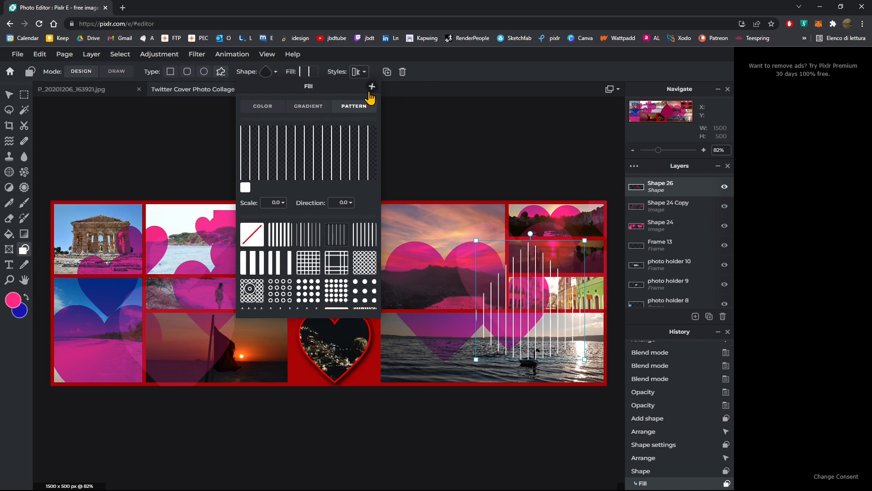
# Close the fill settings and delete the line-patterned teardrop shape from the collage
pyautogui.click(372, 86)
pyautogui.moveTo(528, 298); pyautogui.dragTo(339, 257)
pyautogui.press('Delete')
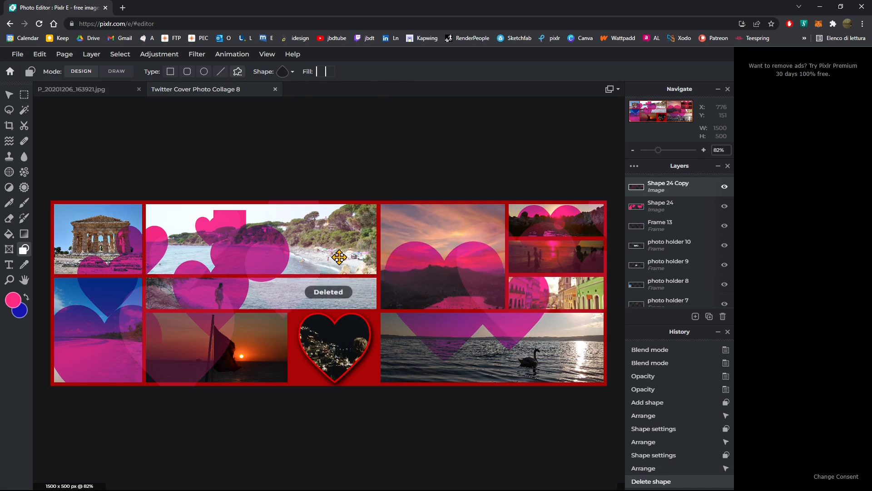
# Add the Happy Thoughts text preset to the collage and move it up over the beach photos
pyautogui.click(9, 265)
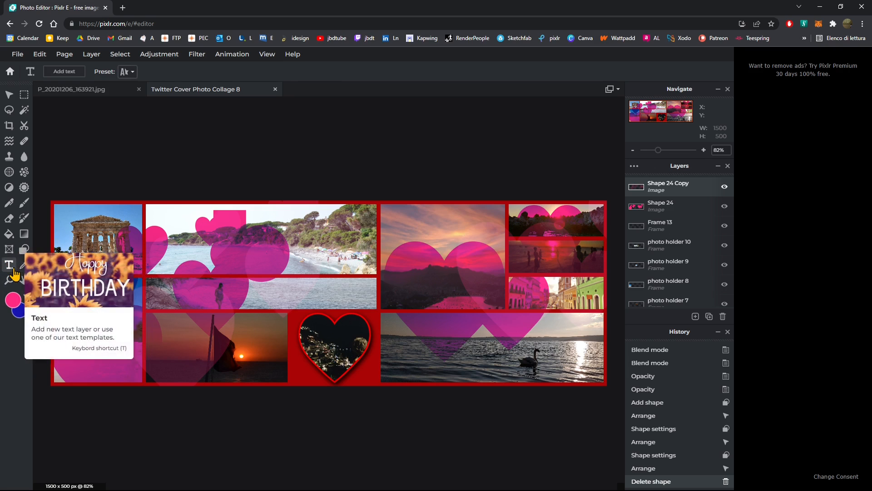
pyautogui.click(127, 72)
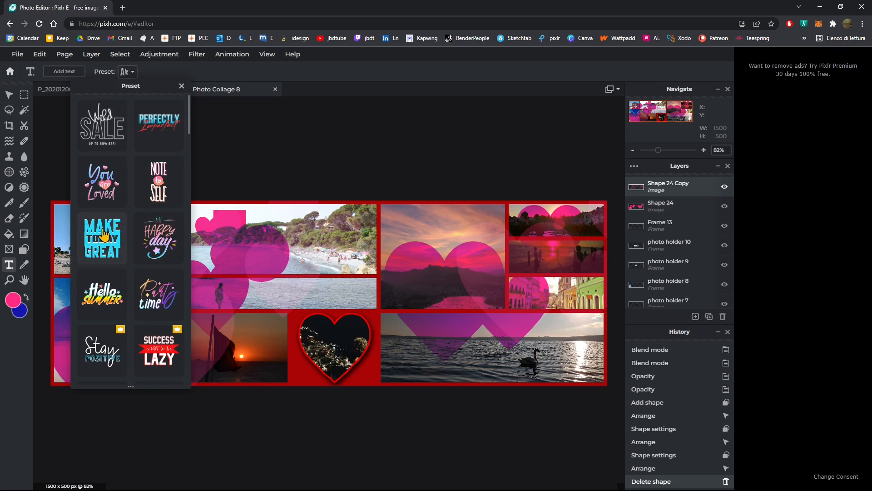
pyautogui.scroll(-4, 103, 235)
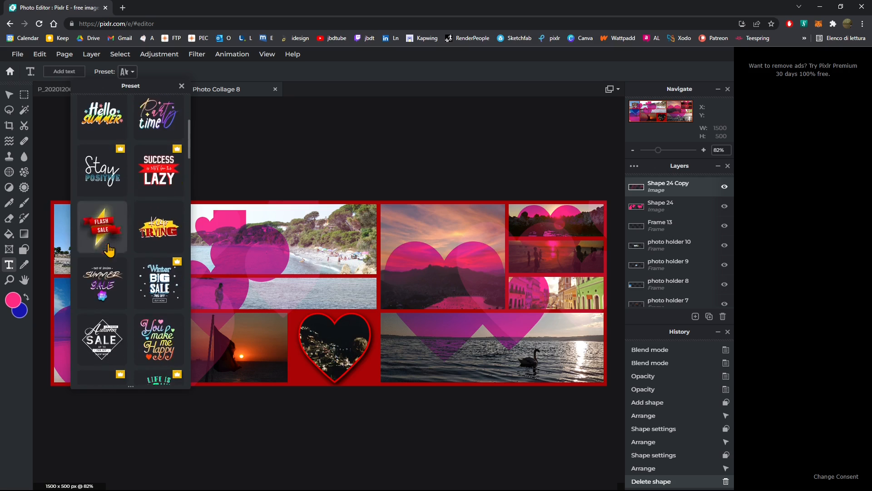
pyautogui.scroll(-2, 109, 250)
pyautogui.scroll(-7, 119, 287)
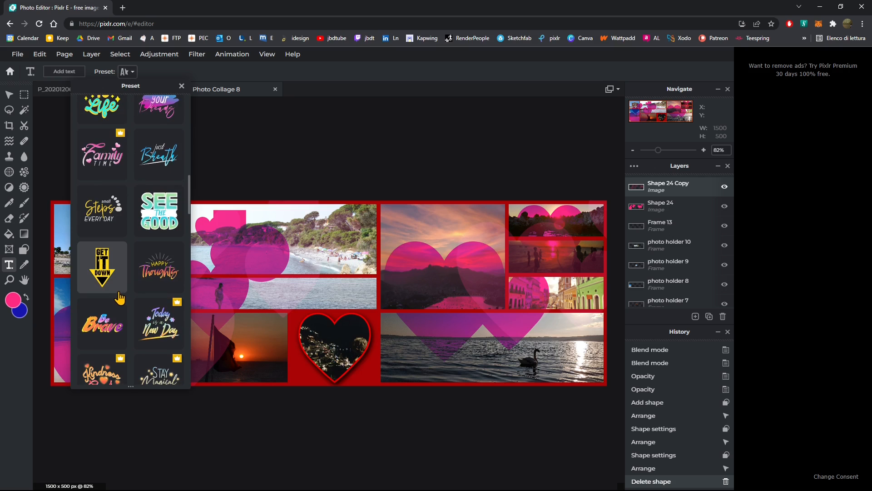
pyautogui.scroll(-1, 166, 314)
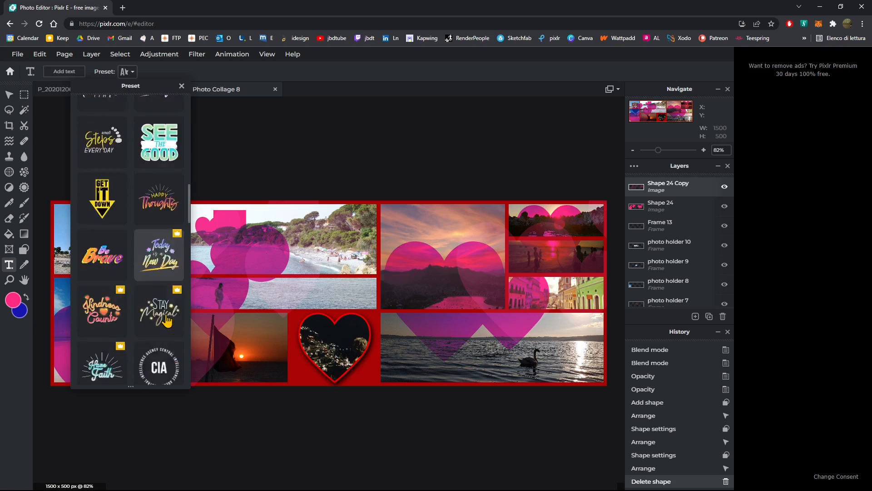
pyautogui.click(159, 229)
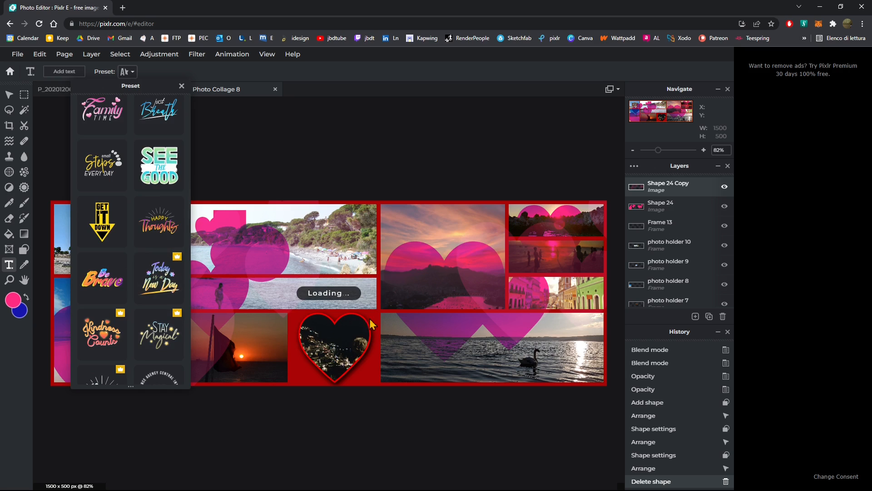
pyautogui.click(352, 277)
pyautogui.moveTo(351, 275); pyautogui.dragTo(357, 243)
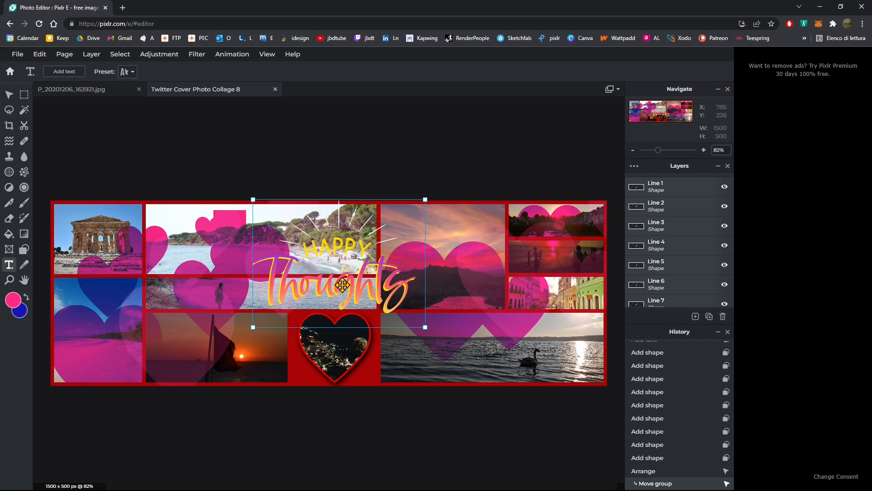
# Rasterize all the text and line layers of the Happy Thoughts preset
pyautogui.click(205, 57)
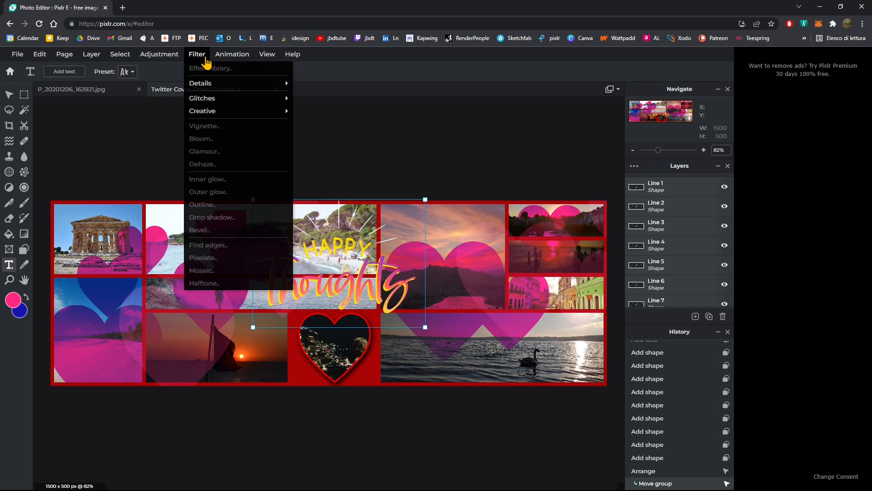
pyautogui.moveTo(226, 55)
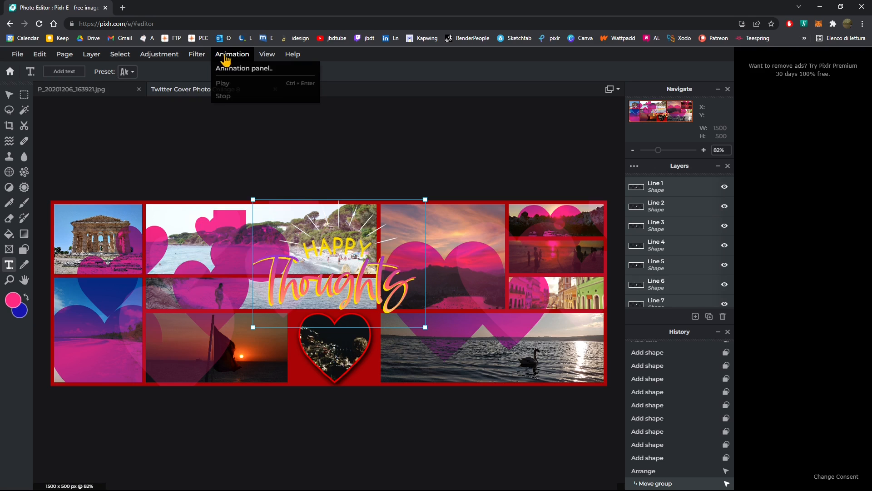
pyautogui.click(201, 58)
pyautogui.rightClick(327, 277)
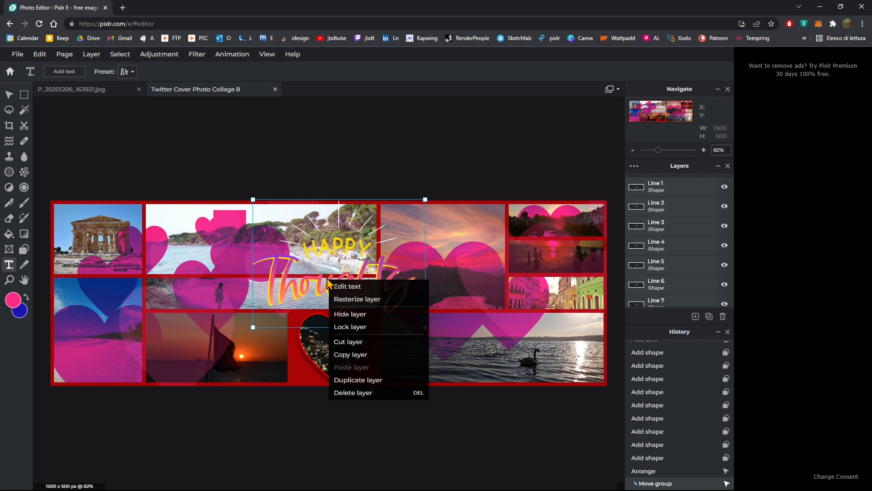
pyautogui.click(377, 301)
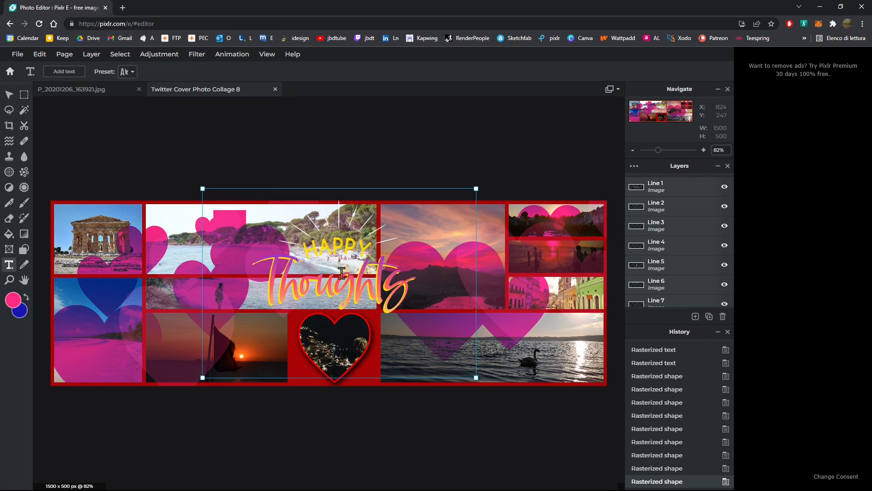
# Apply a drop shadow with offset x -5 px and offset y -57 px to the rasterized HAPPY text
pyautogui.click(196, 54)
pyautogui.scroll(-5, 658, 243)
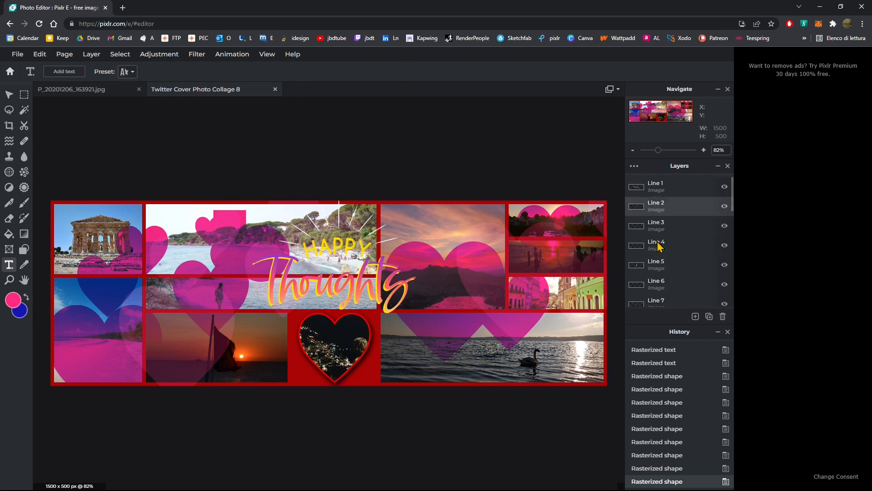
pyautogui.scroll(3, 709, 277)
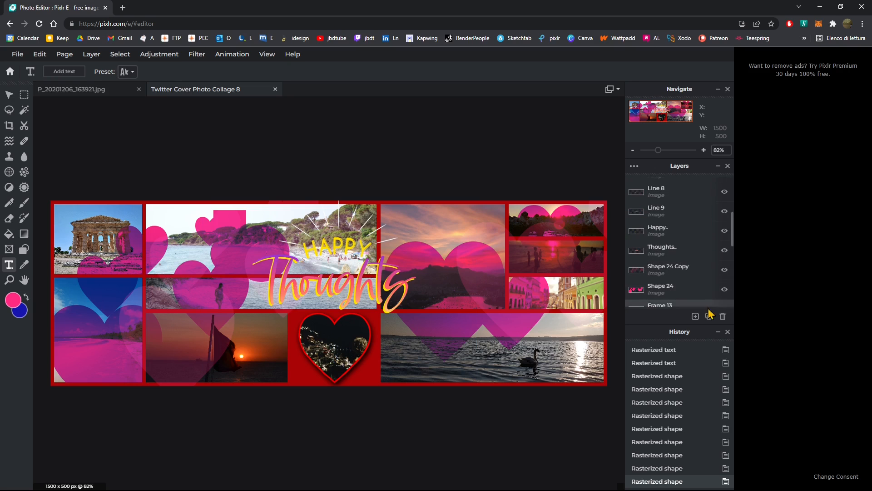
pyautogui.click(669, 289)
pyautogui.click(10, 95)
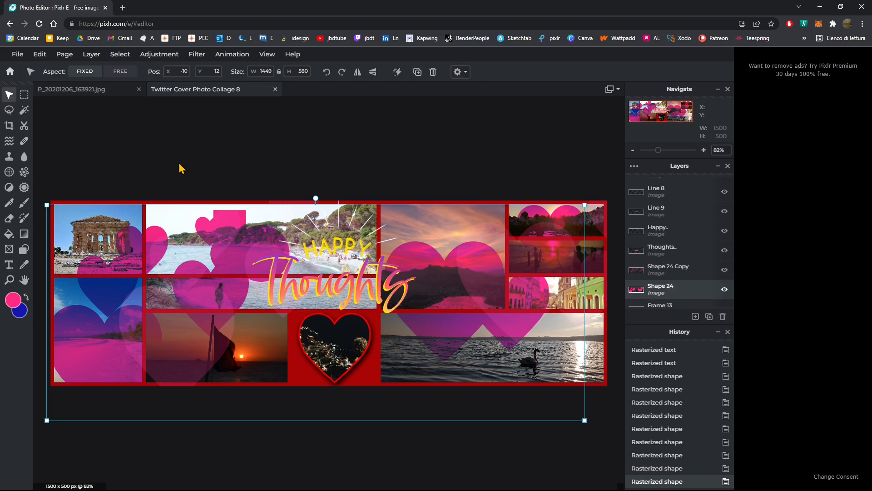
pyautogui.click(327, 189)
pyautogui.click(333, 258)
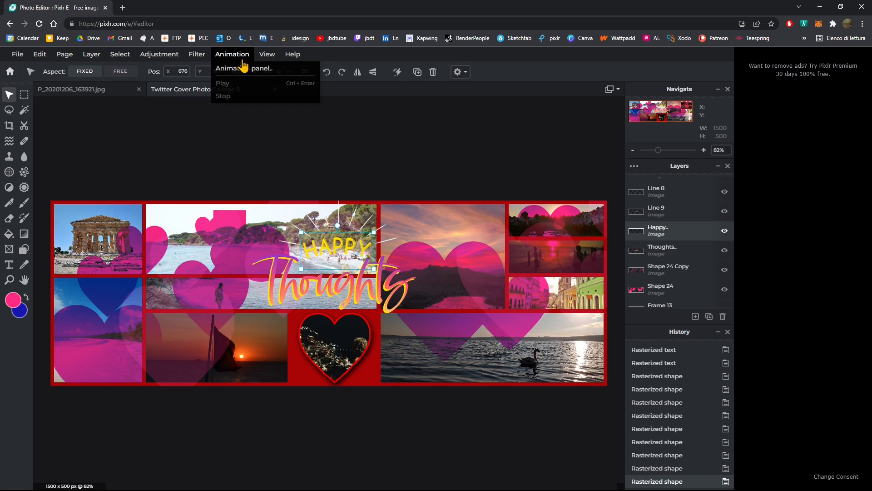
pyautogui.moveTo(199, 60)
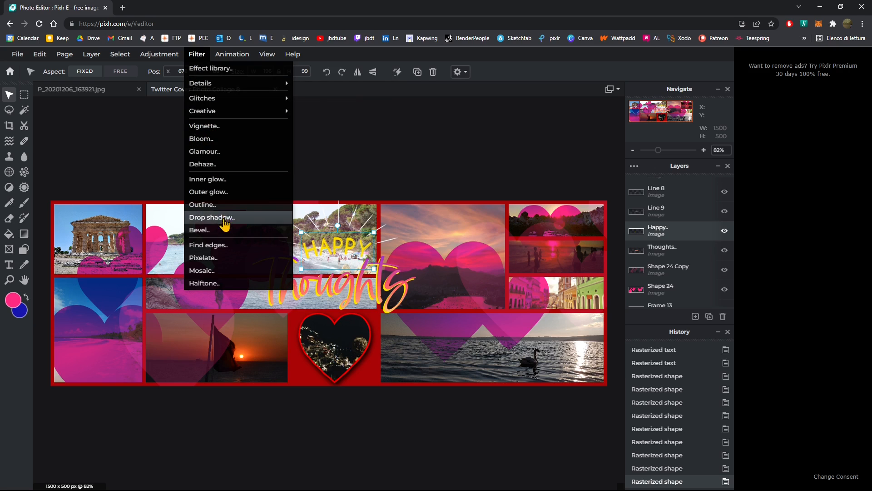
pyautogui.click(213, 217)
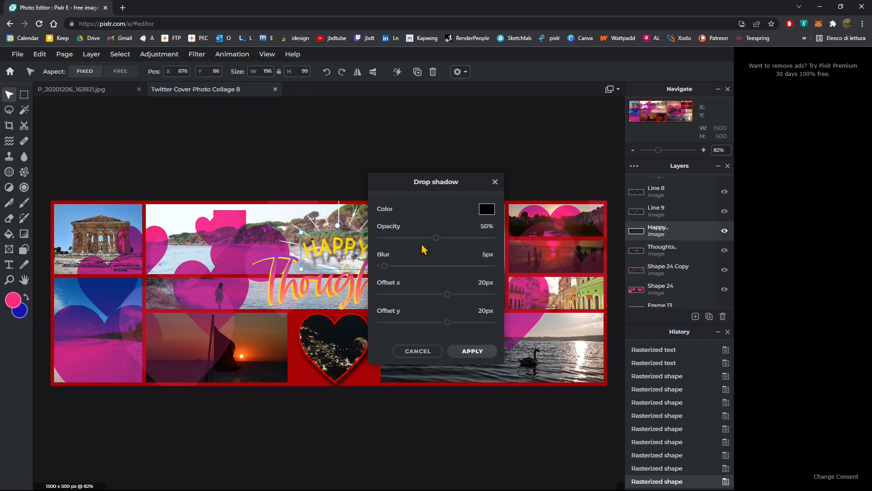
pyautogui.moveTo(447, 294); pyautogui.dragTo(403, 322)
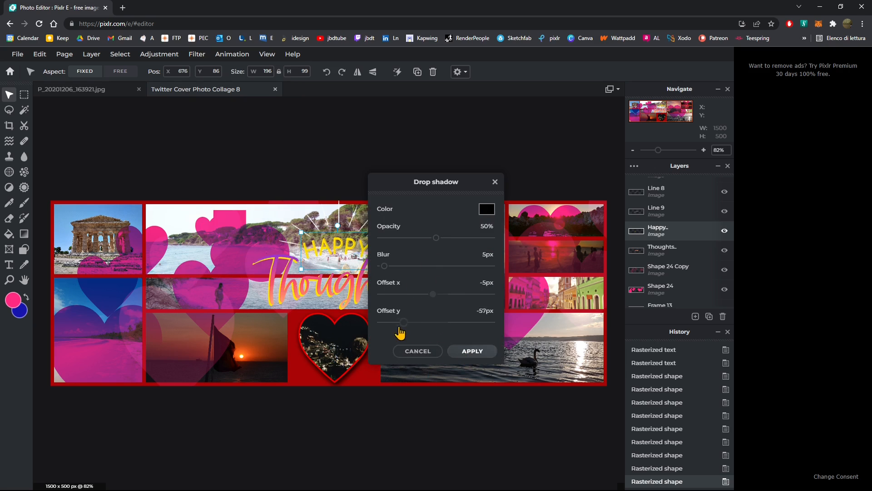
pyautogui.click(471, 352)
pyautogui.click(171, 150)
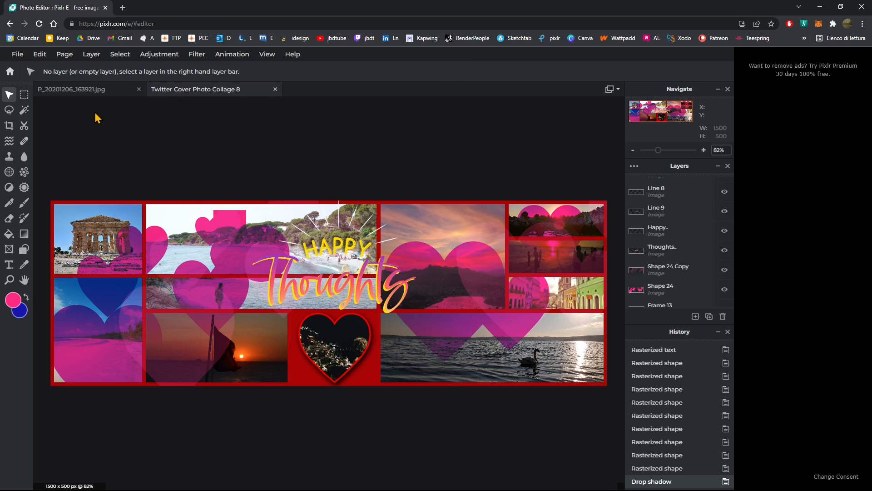
# Add a new text layer reading PIXLR
pyautogui.press('t')
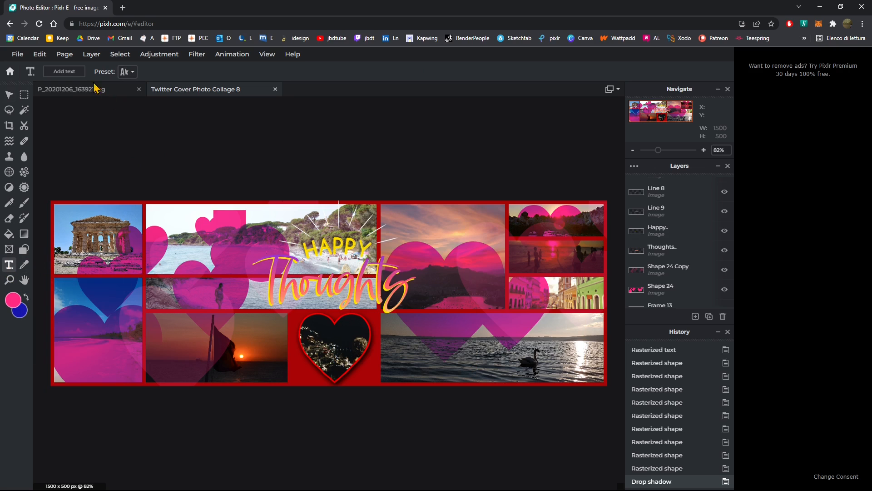
pyautogui.click(67, 72)
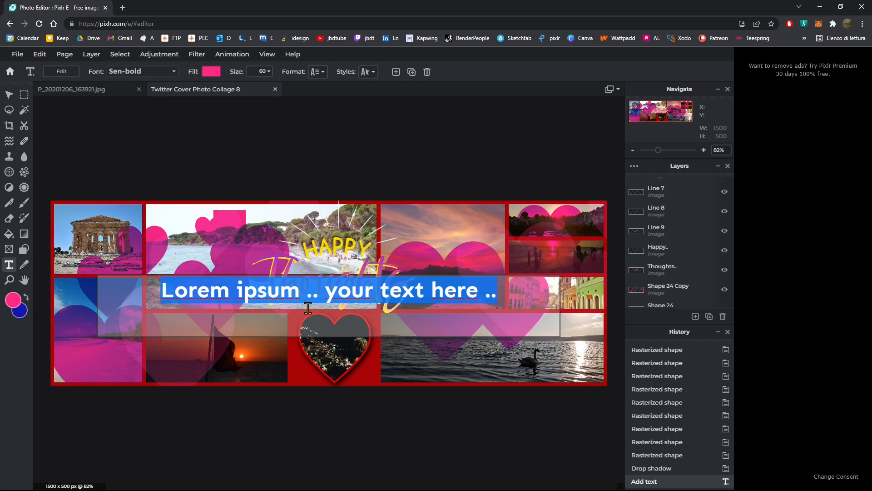
pyautogui.write('PIXLER')
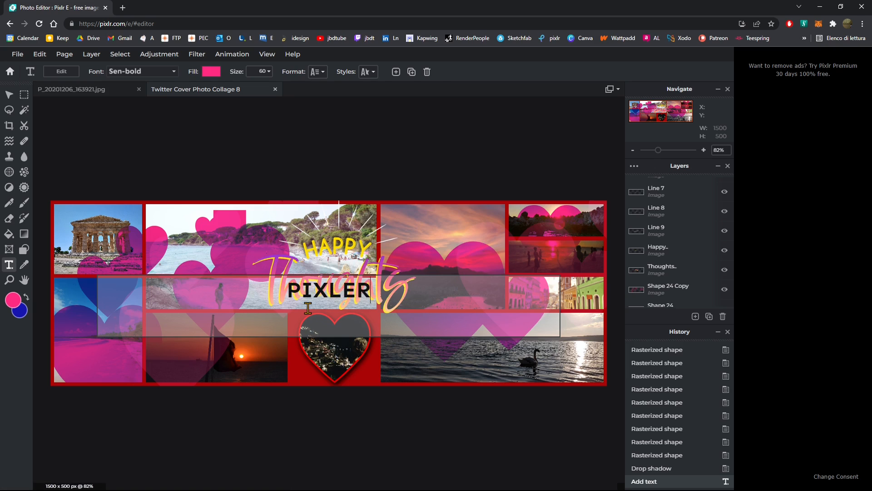
pyautogui.press('Left')
pyautogui.press('BackSpace')
# Try other fonts on the PIXLR text and set its font to BEBASNEUE
pyautogui.doubleClick(329, 288)
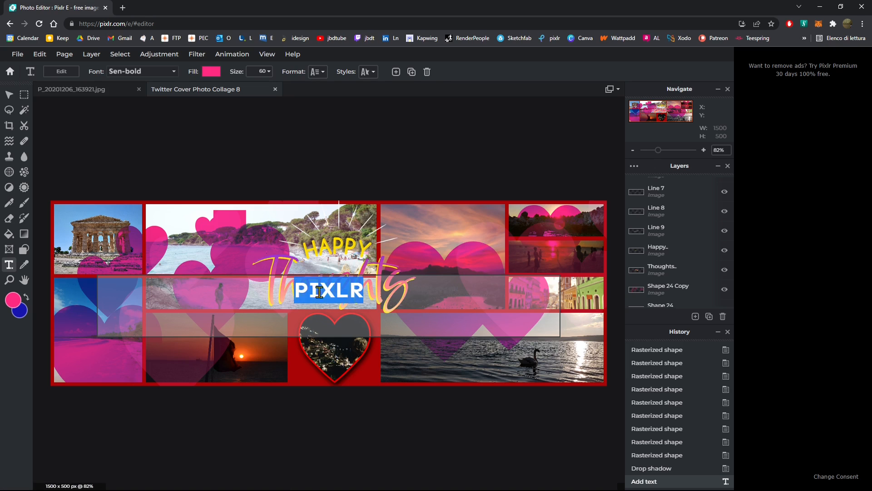
pyautogui.click(338, 297)
pyautogui.doubleClick(321, 295)
pyautogui.click(172, 73)
pyautogui.scroll(-3, 166, 181)
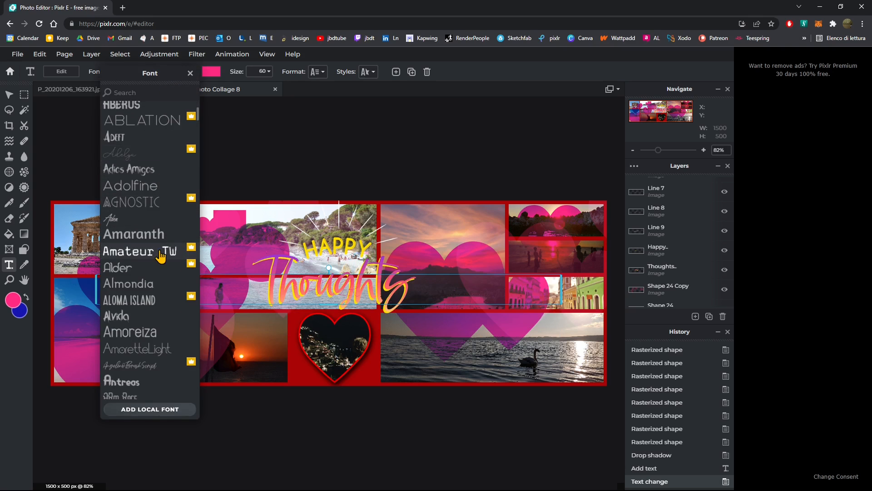
pyautogui.click(159, 284)
pyautogui.scroll(-3, 159, 283)
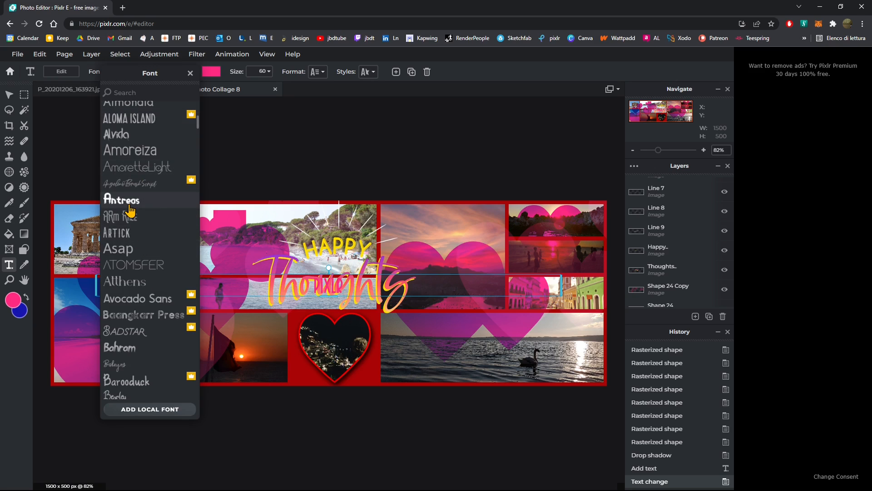
pyautogui.scroll(-5, 142, 318)
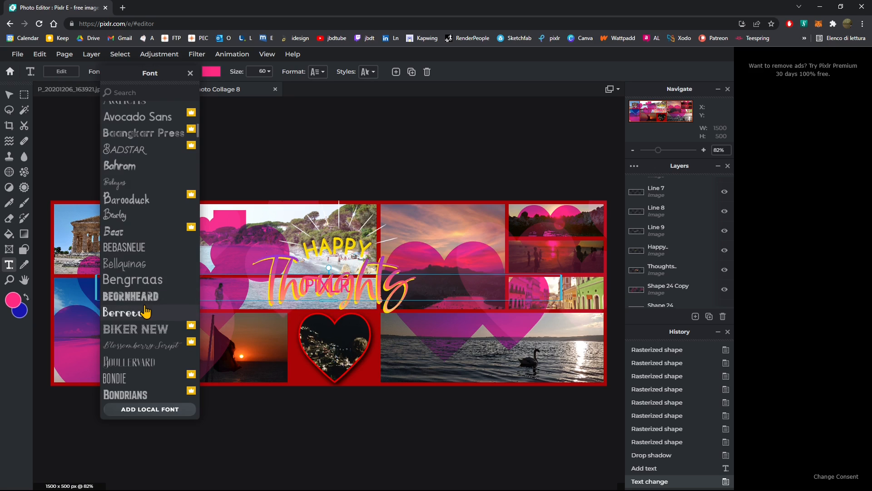
pyautogui.click(134, 332)
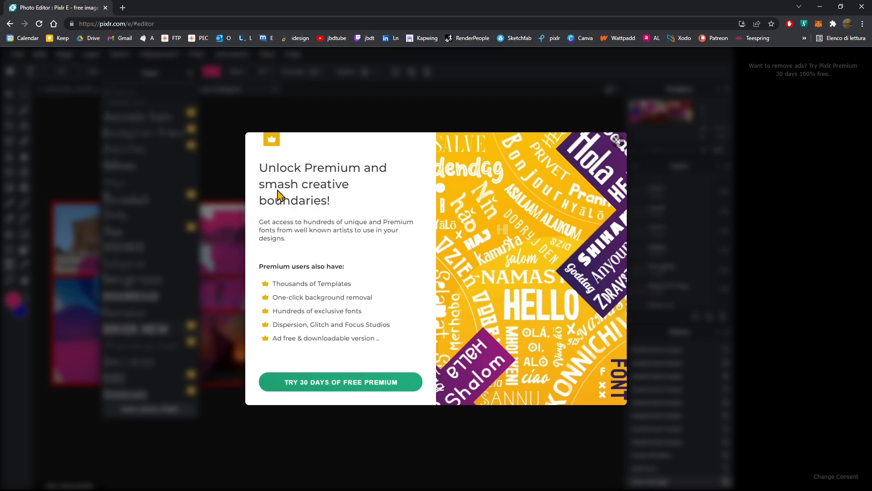
pyautogui.click(618, 142)
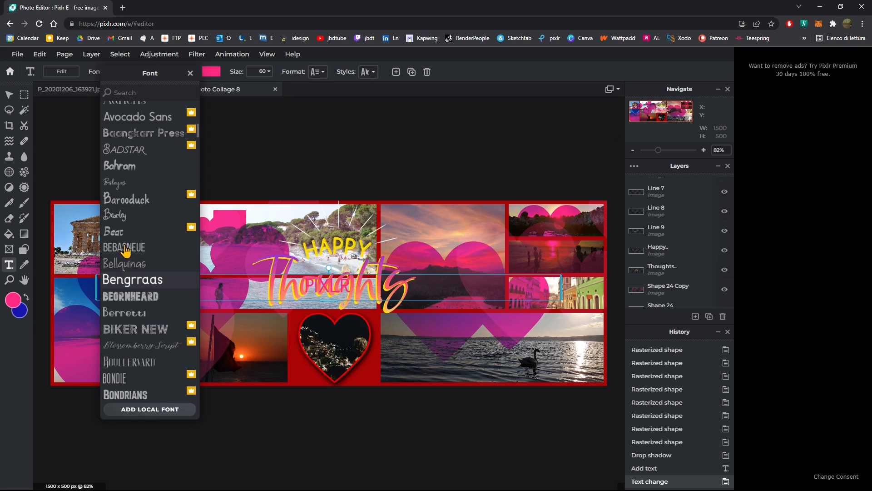
pyautogui.click(145, 248)
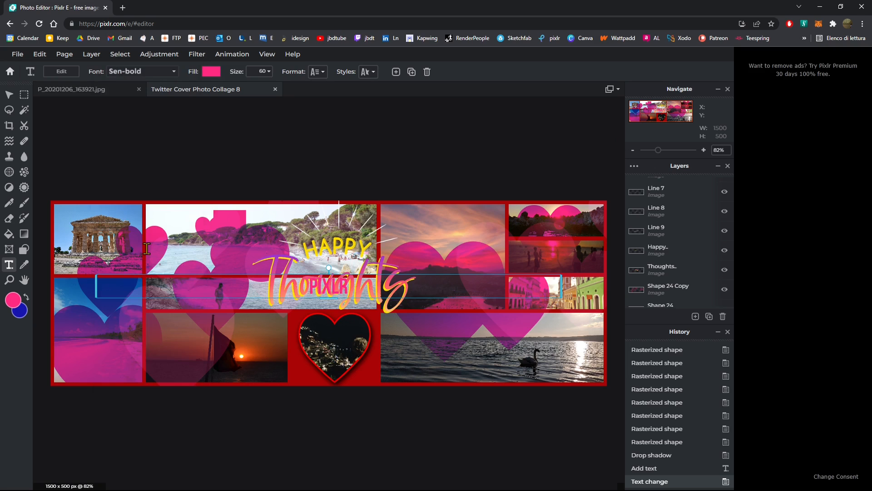
# Increase the PIXLR text's font size to 98
pyautogui.doubleClick(324, 286)
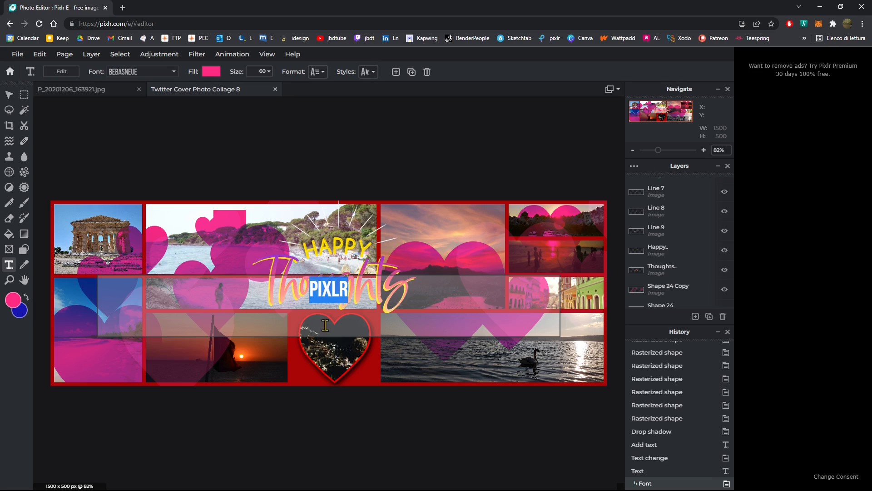
pyautogui.click(267, 76)
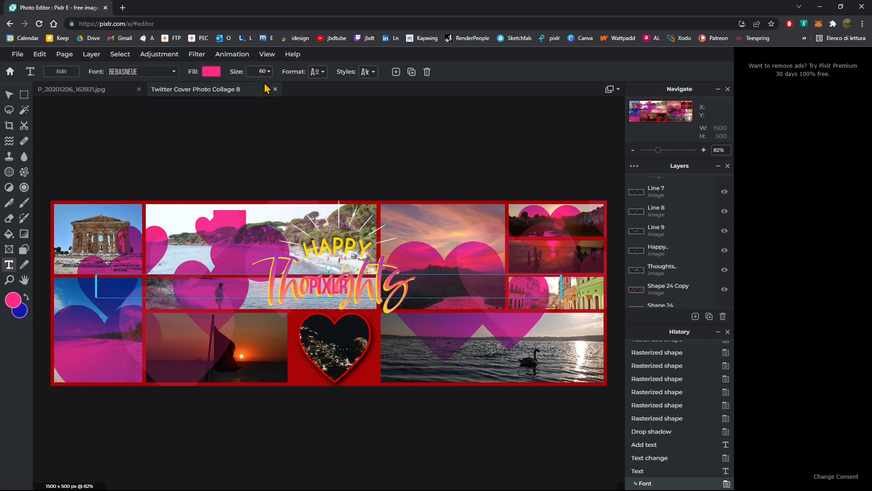
pyautogui.doubleClick(334, 286)
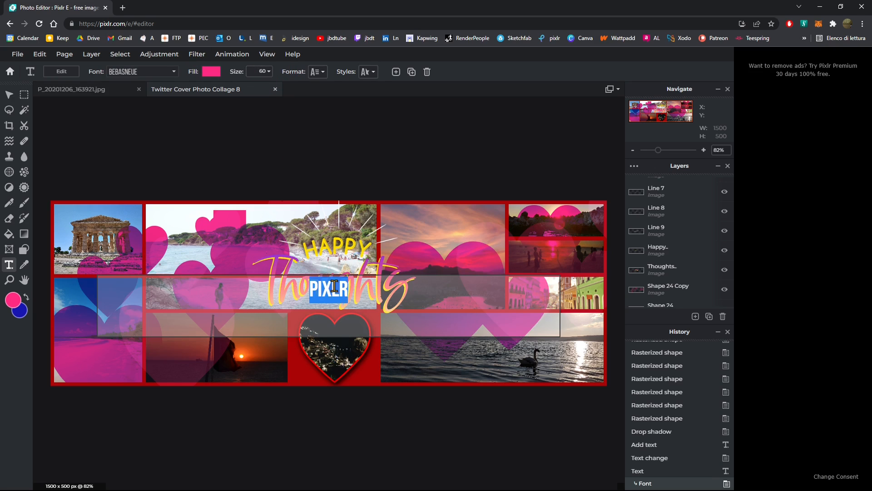
pyautogui.click(268, 71)
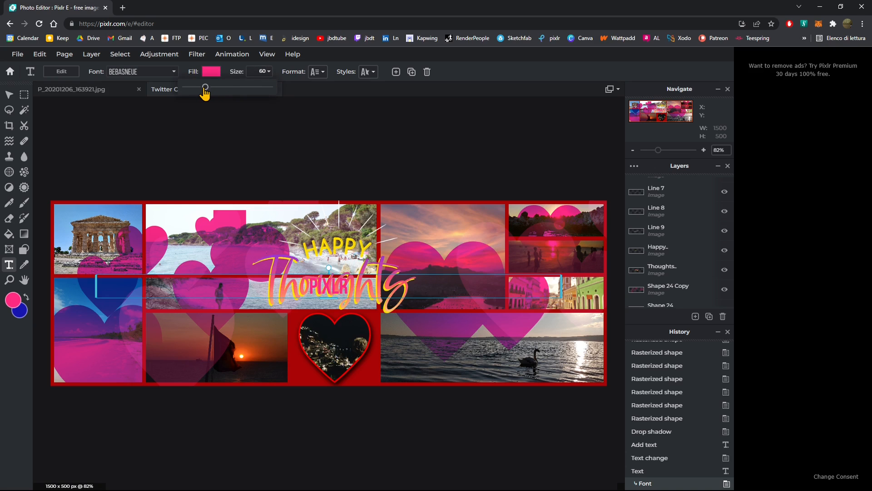
pyautogui.moveTo(205, 88); pyautogui.dragTo(219, 104)
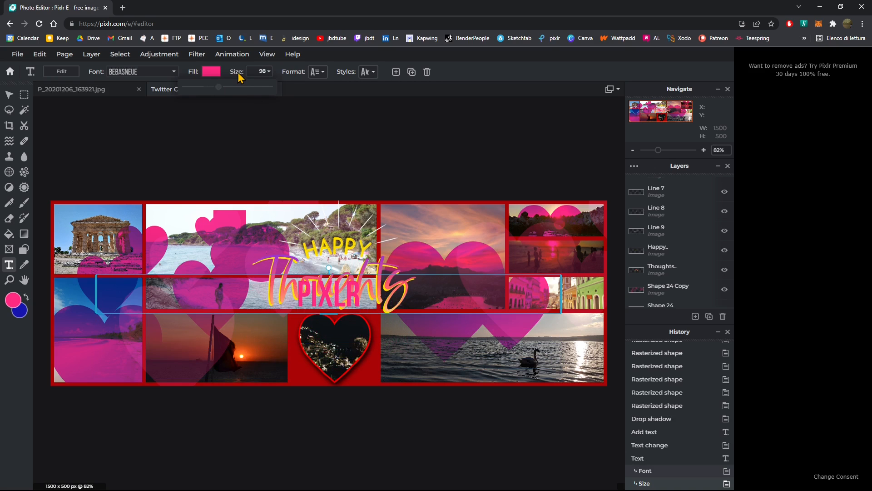
# Try black and dark blue fills on the PIXLR text and set its fill to purple #8C0888
pyautogui.click(215, 73)
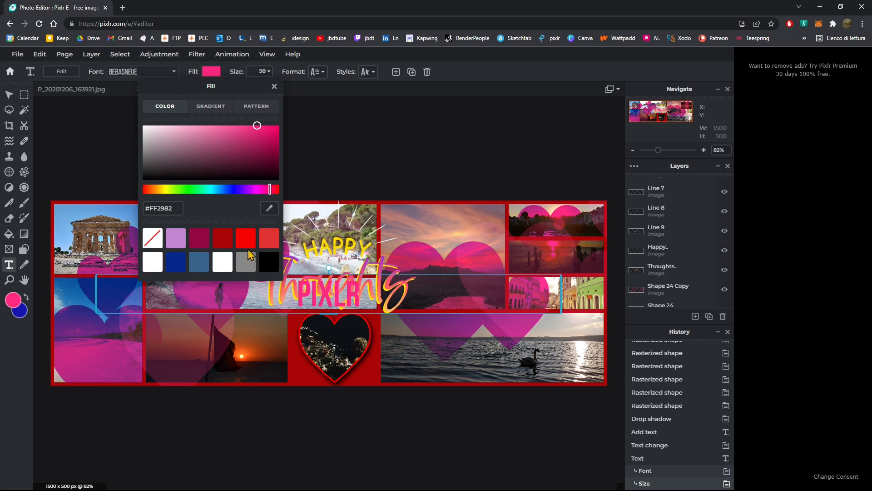
pyautogui.click(267, 262)
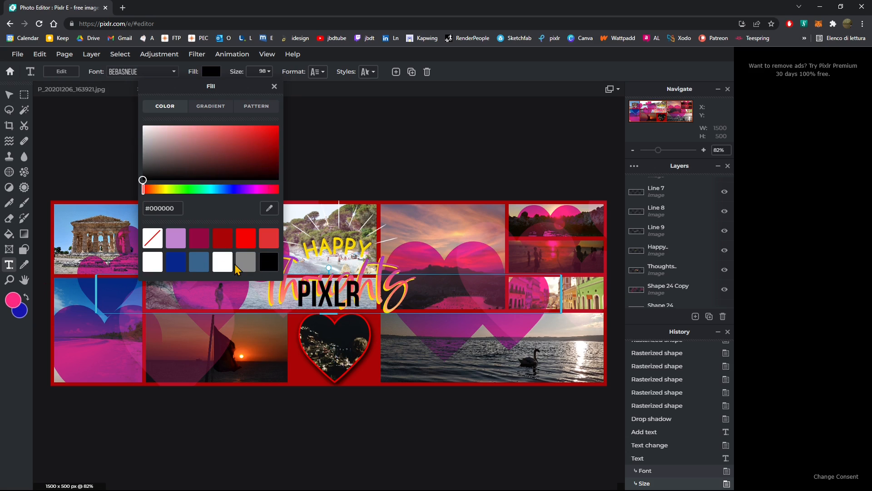
pyautogui.click(175, 266)
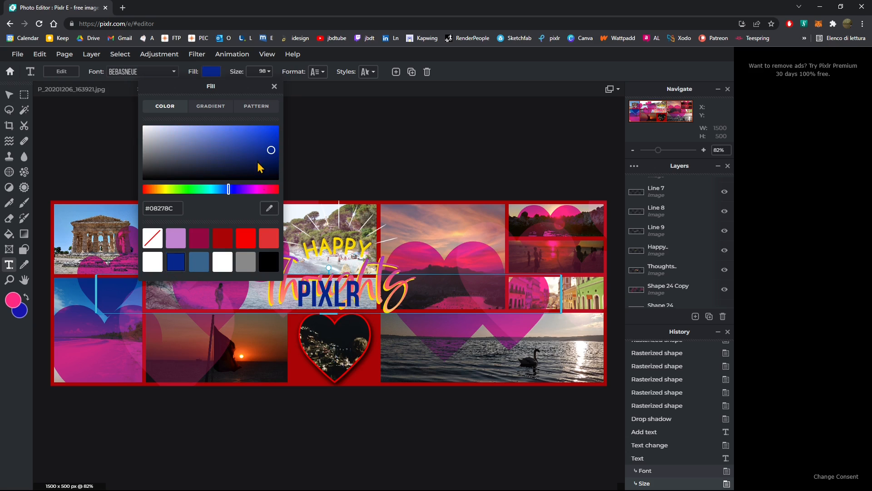
pyautogui.click(257, 189)
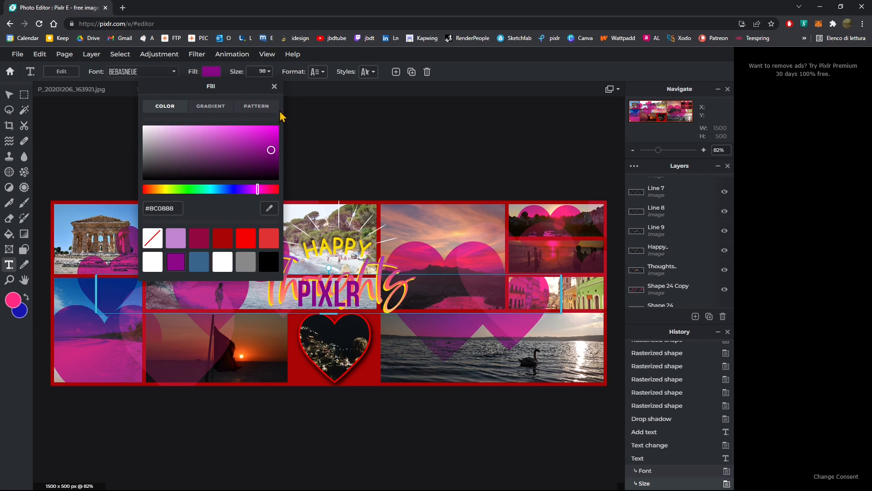
pyautogui.click(354, 56)
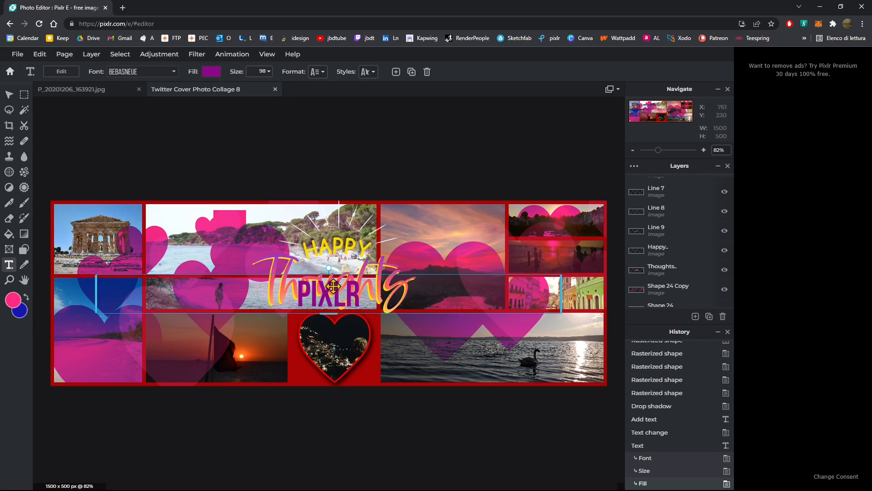
# Move the PIXLR text up so it sits between the HAPPY and Thoughts texts
pyautogui.moveTo(332, 286); pyautogui.dragTo(338, 260)
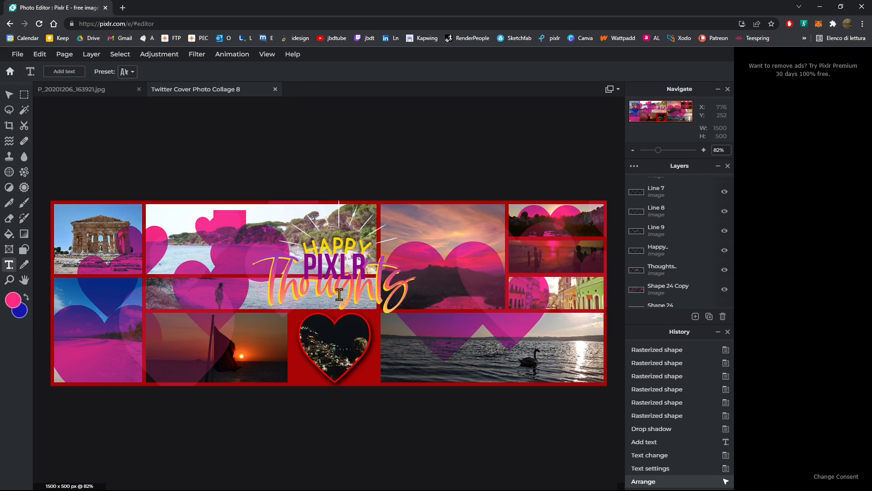
pyautogui.click(353, 306)
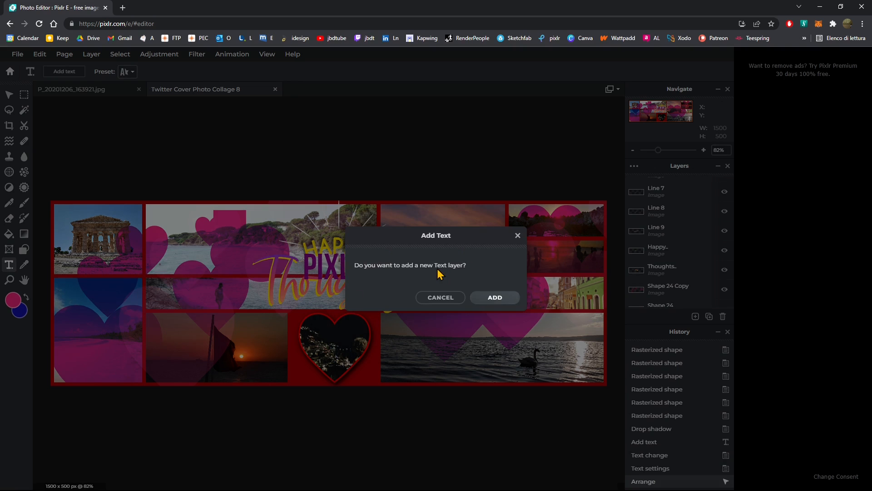
pyautogui.click(518, 237)
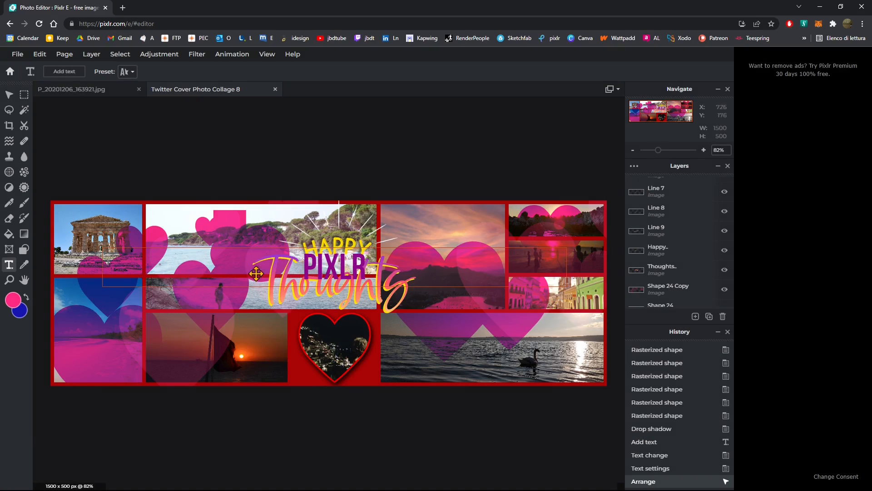
pyautogui.click(332, 271)
pyautogui.doubleClick(333, 271)
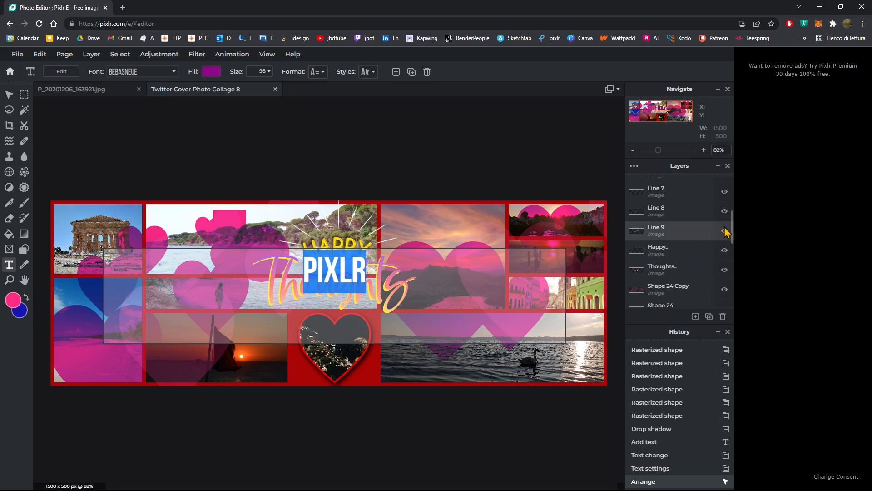
pyautogui.click(441, 166)
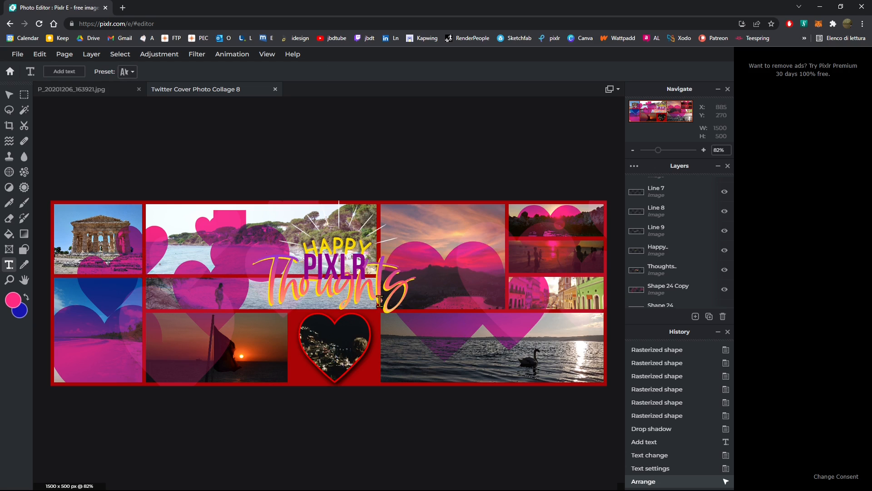
pyautogui.click(355, 293)
pyautogui.press('Escape')
pyautogui.click(356, 328)
pyautogui.click(466, 297)
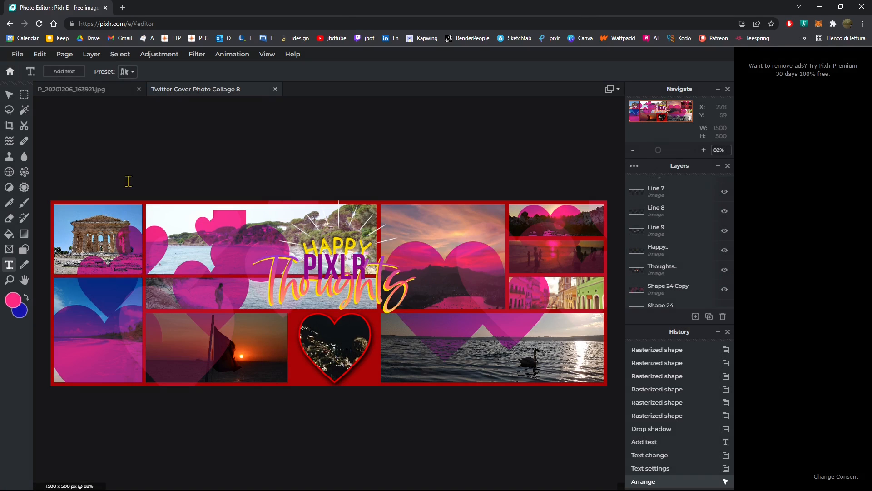
# Lock the Thoughts text layer in position
pyautogui.click(9, 95)
pyautogui.click(350, 353)
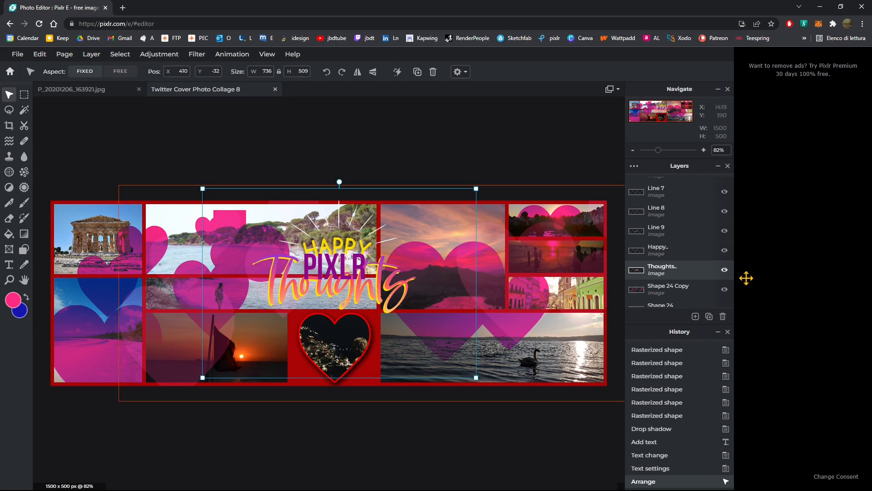
pyautogui.click(708, 272)
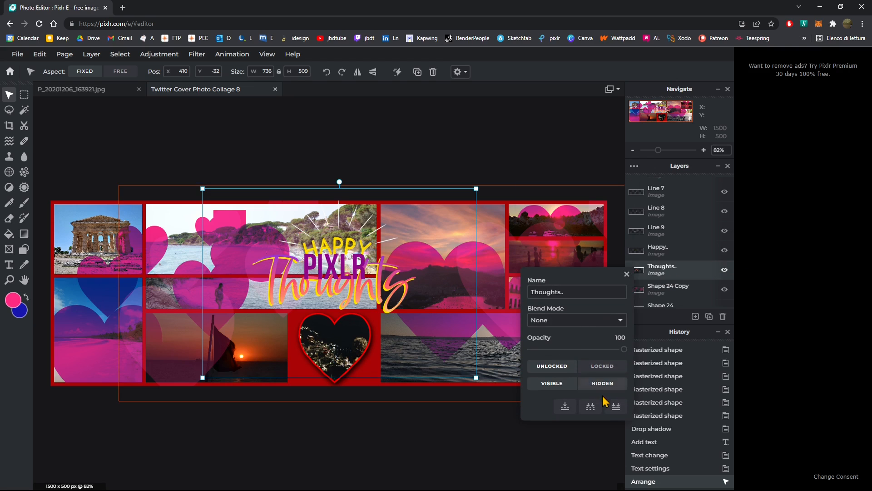
pyautogui.click(603, 366)
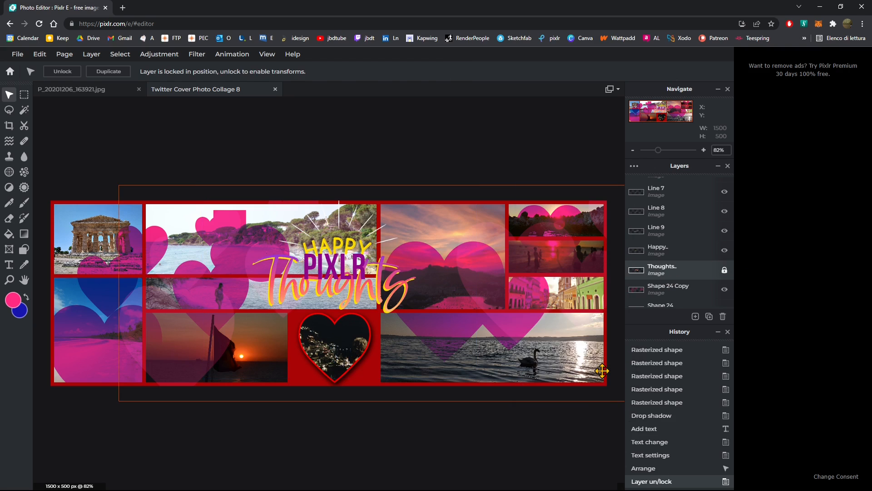
# Reselect the PIXLR text for editing and set its line space to 22 and letter space to 33
pyautogui.click(329, 262)
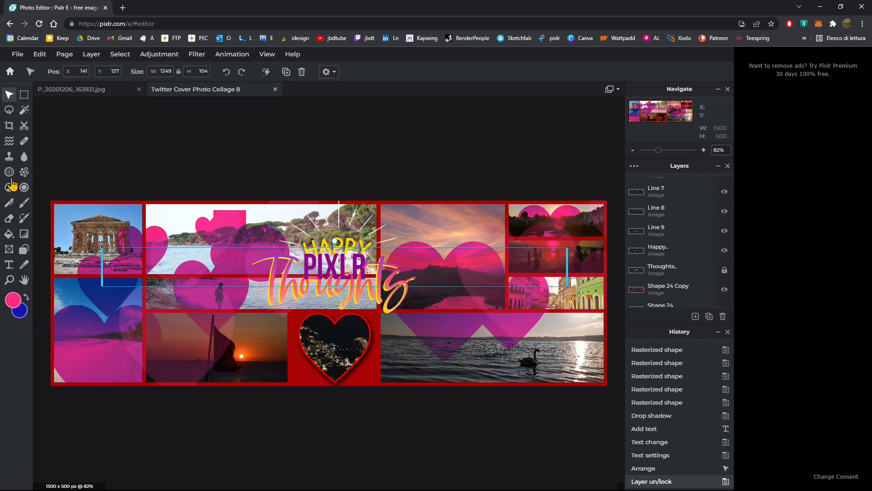
pyautogui.doubleClick(318, 271)
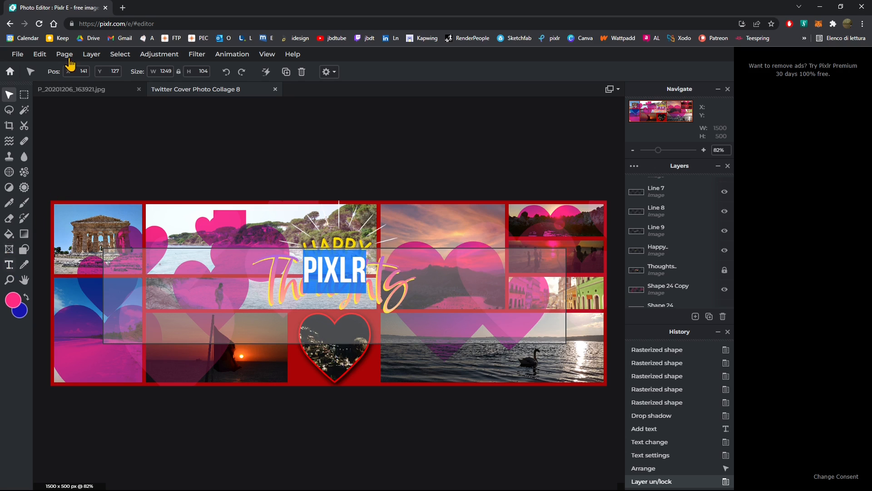
pyautogui.click(9, 264)
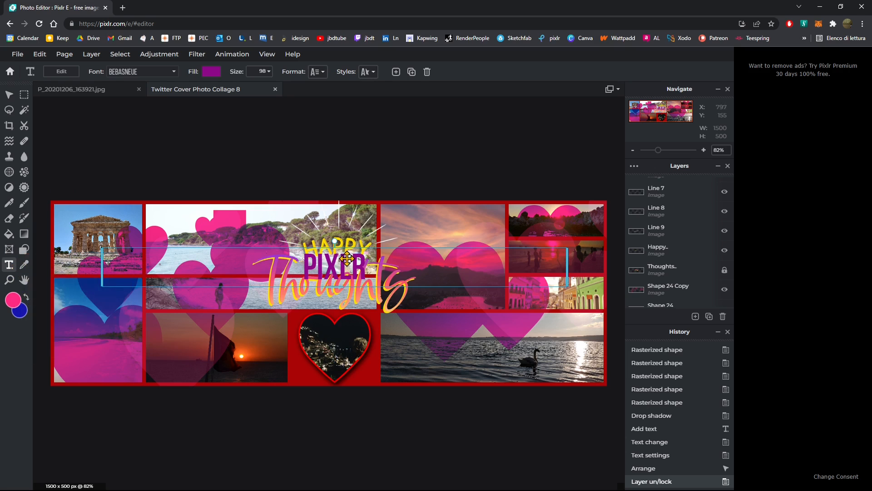
pyautogui.doubleClick(334, 266)
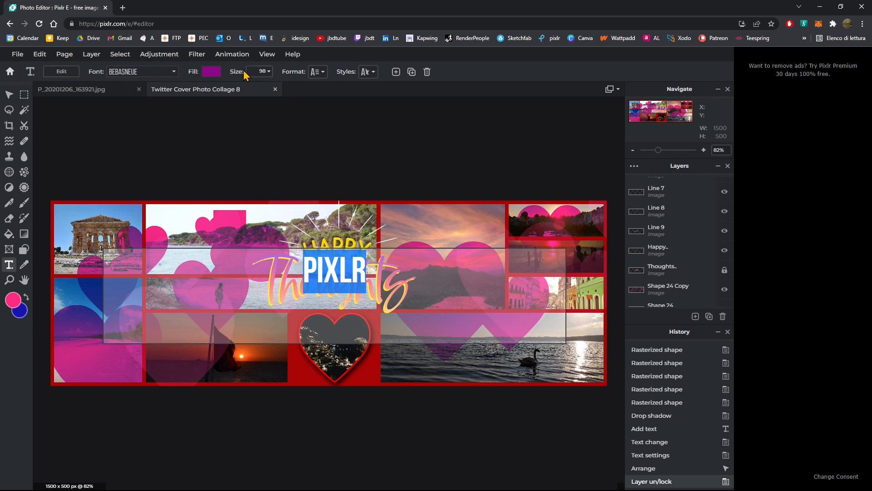
pyautogui.click(318, 72)
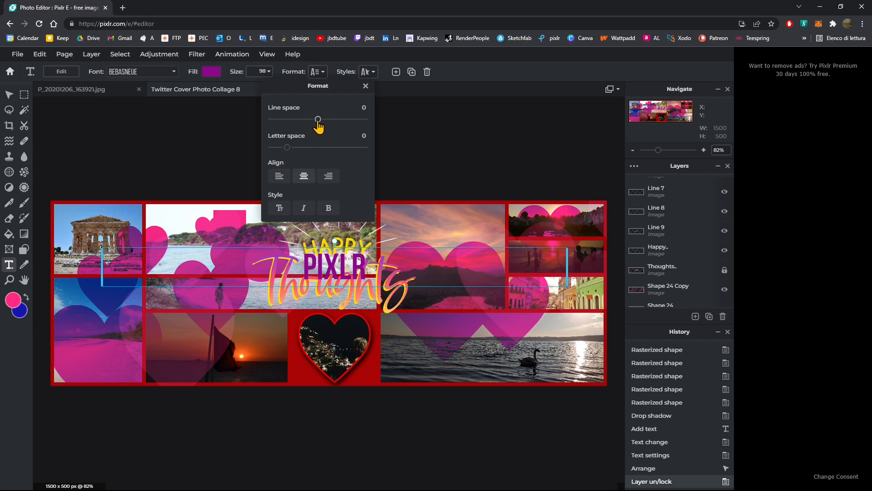
pyautogui.moveTo(318, 120); pyautogui.dragTo(329, 129)
pyautogui.moveTo(287, 147); pyautogui.dragTo(314, 156)
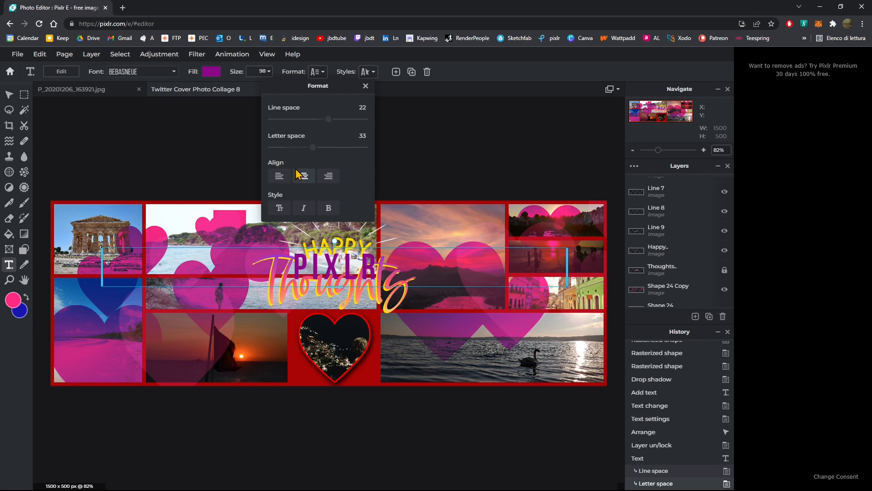
# Try the uppercase and italic styles on the PIXLR text and make it bold
pyautogui.click(279, 208)
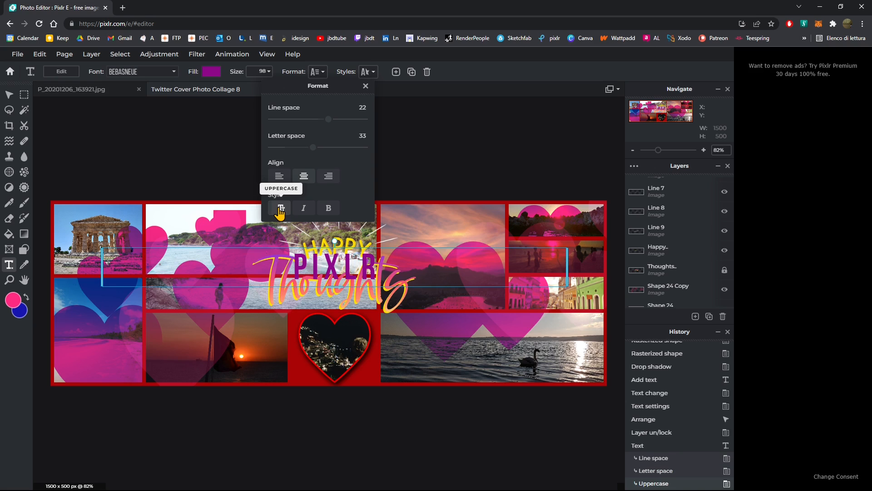
pyautogui.click(304, 208)
pyautogui.click(286, 215)
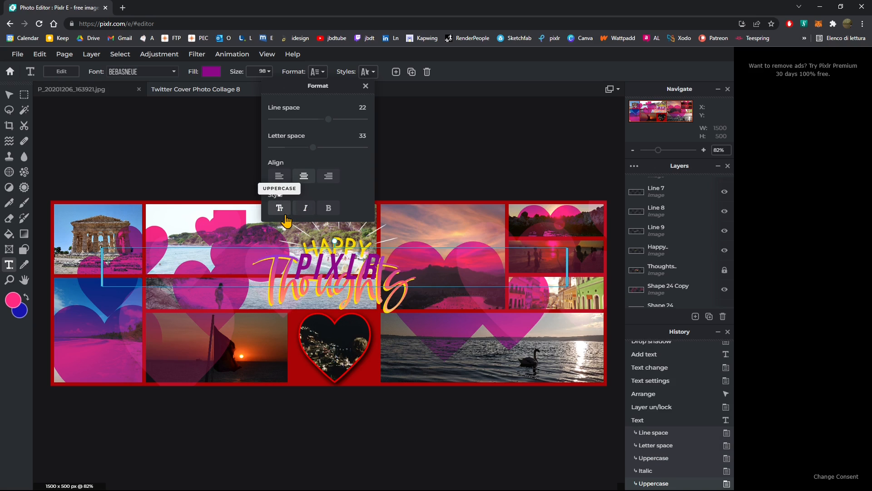
pyautogui.click(312, 212)
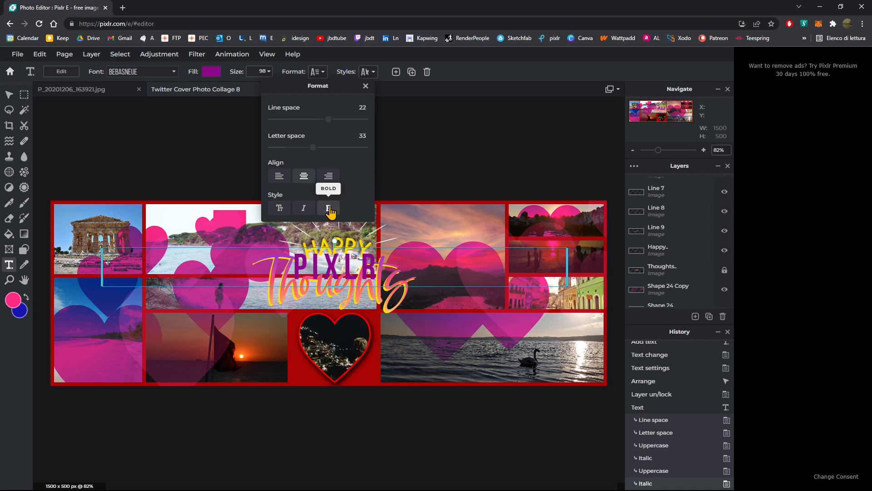
pyautogui.click(330, 210)
pyautogui.click(331, 210)
pyautogui.click(330, 211)
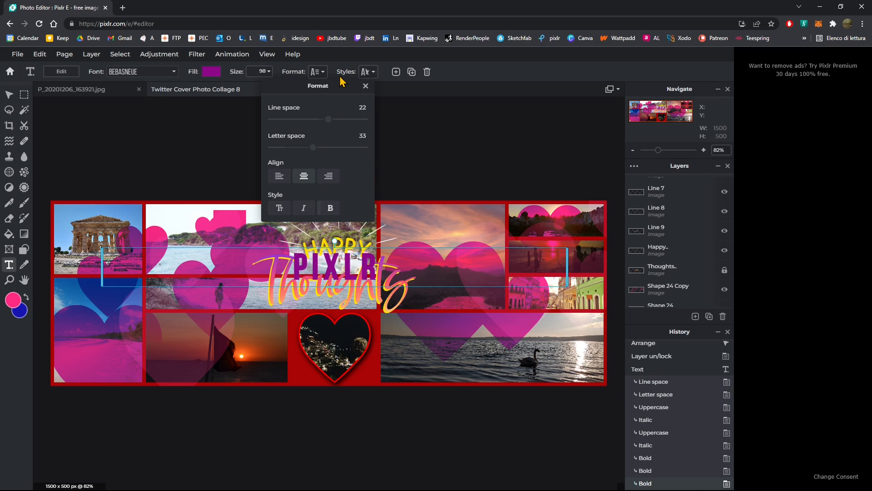
# Enable the Arc curve style on the PIXLR text and adjust the amount to bend it slightly
pyautogui.click(366, 74)
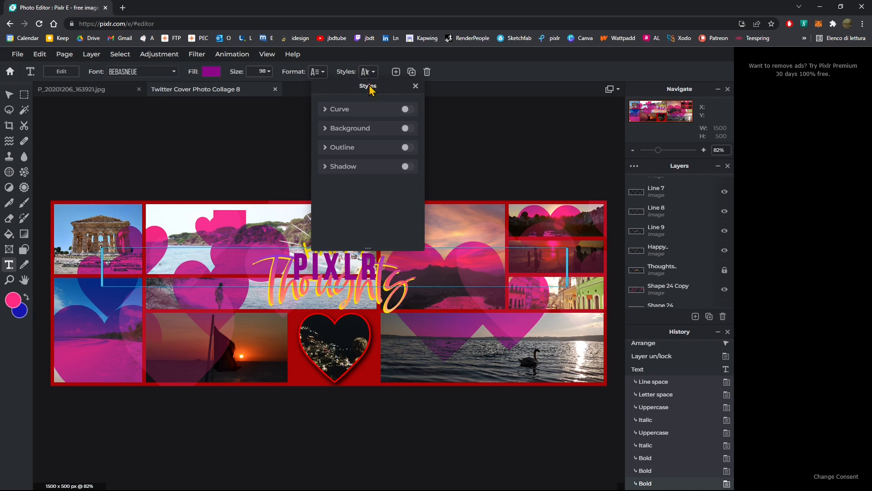
pyautogui.click(407, 110)
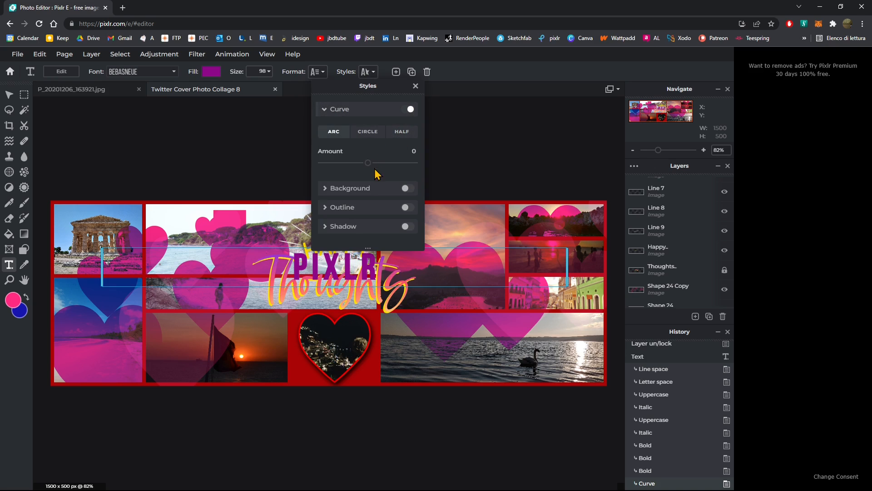
pyautogui.moveTo(372, 172); pyautogui.dragTo(469, 172)
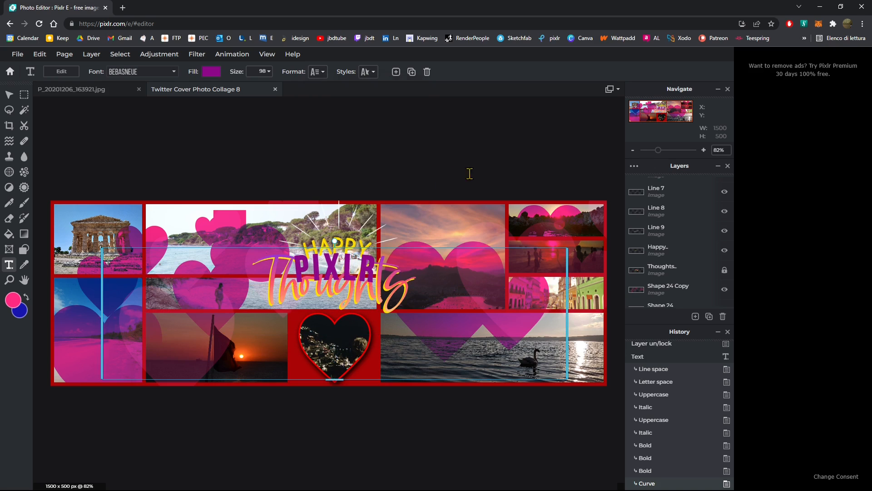
pyautogui.click(324, 72)
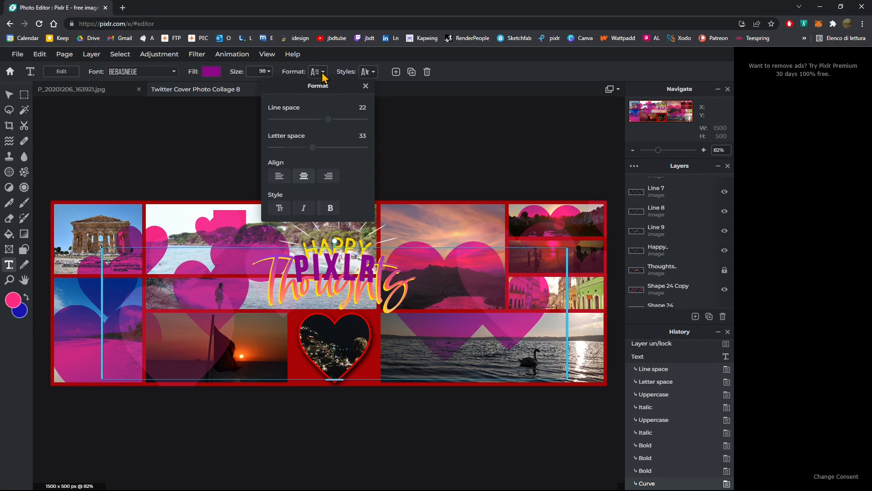
pyautogui.click(366, 86)
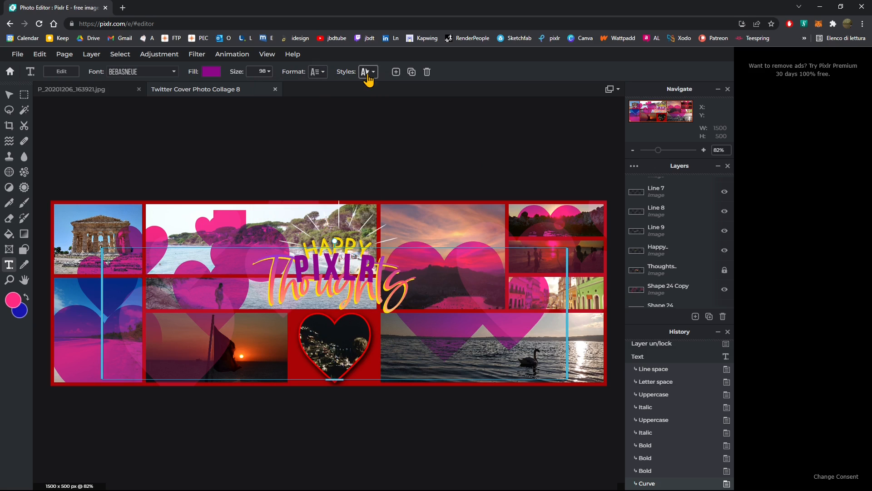
# Try the Circle curve on the PIXLR text and switch the curve type to Half
pyautogui.click(368, 73)
pyautogui.click(363, 131)
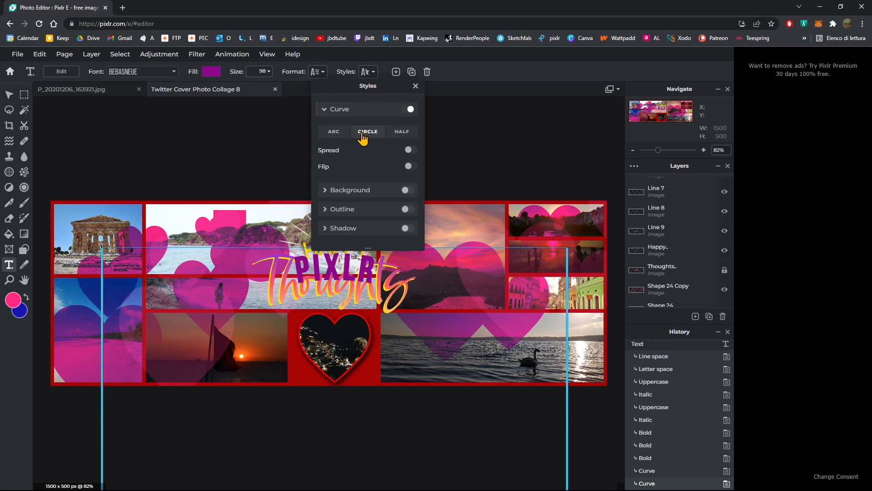
pyautogui.click(409, 131)
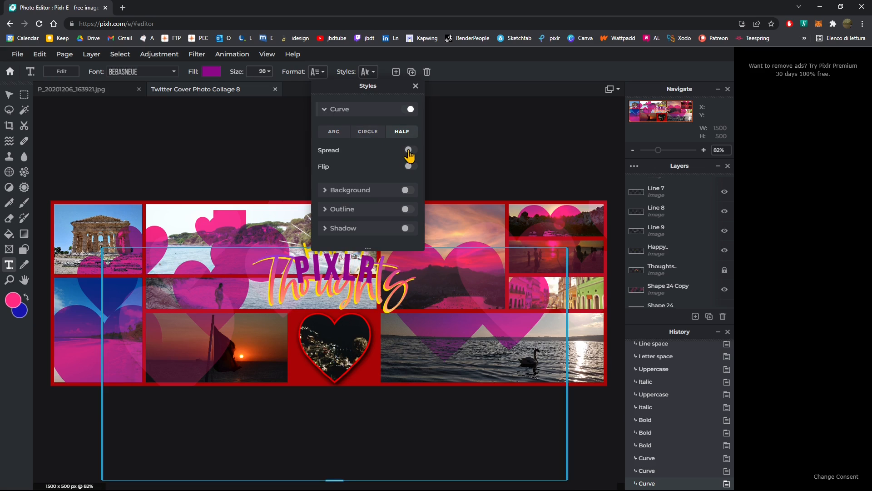
# Try the Flip option on the PIXLR text's half curve, leave it off and turn on Spread
pyautogui.click(410, 170)
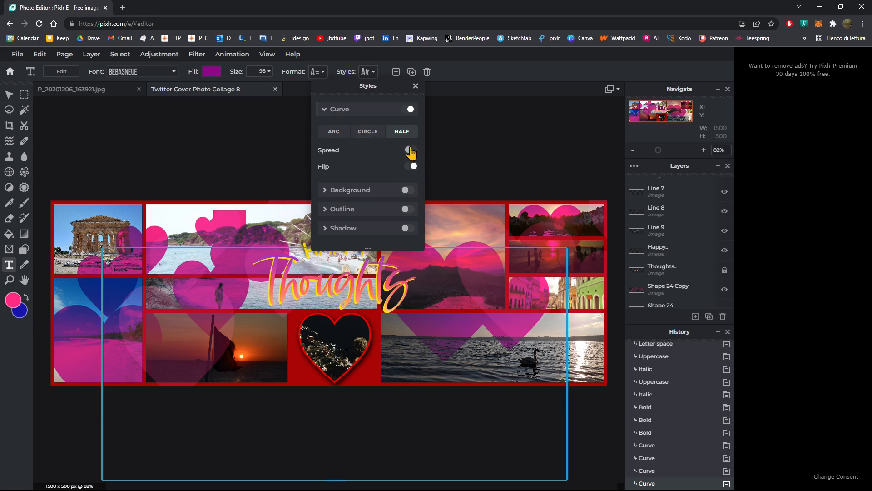
pyautogui.click(410, 151)
pyautogui.click(415, 170)
pyautogui.click(412, 151)
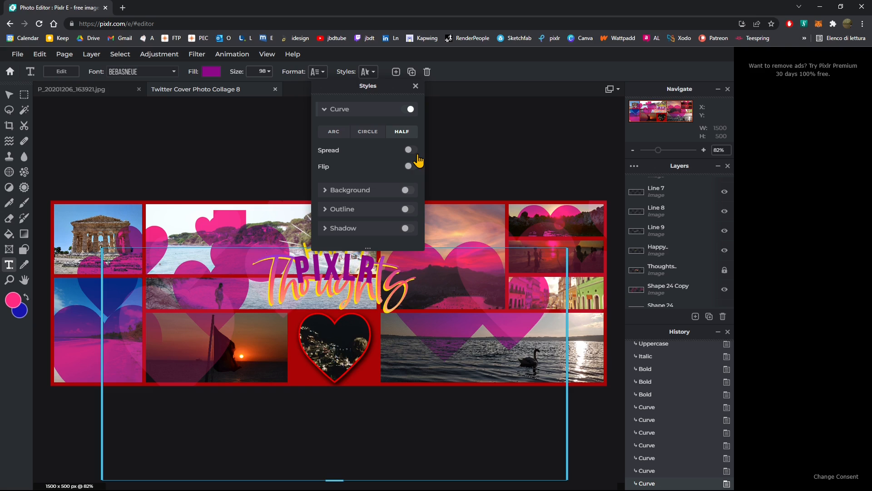
pyautogui.click(411, 170)
pyautogui.click(412, 170)
pyautogui.click(411, 170)
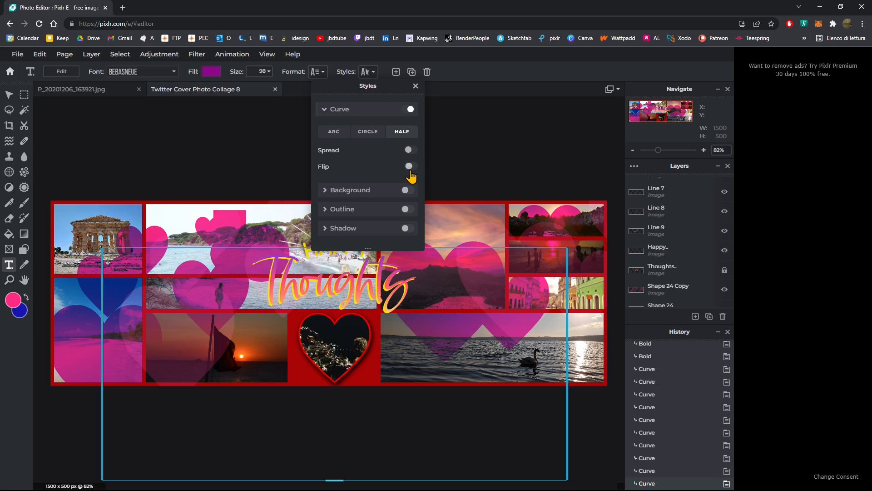
pyautogui.click(411, 170)
pyautogui.click(410, 171)
pyautogui.click(413, 150)
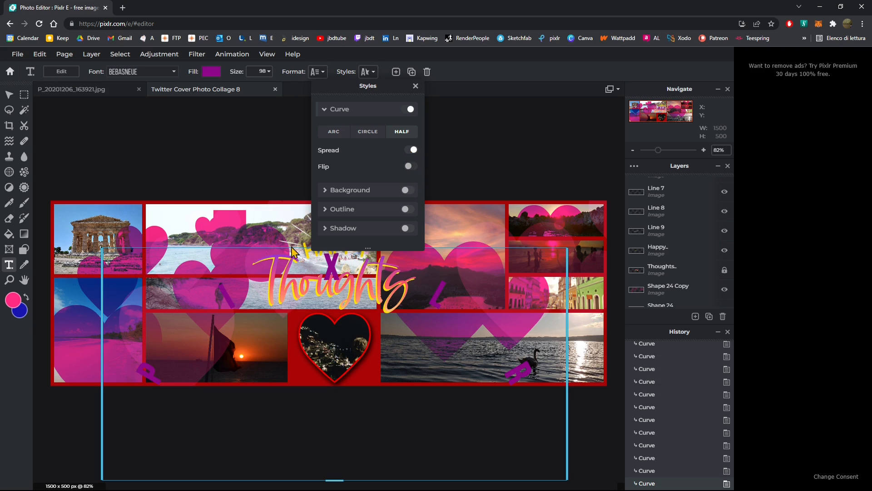
# Switch the PIXLR text's curve type back to Arc
pyautogui.click(375, 133)
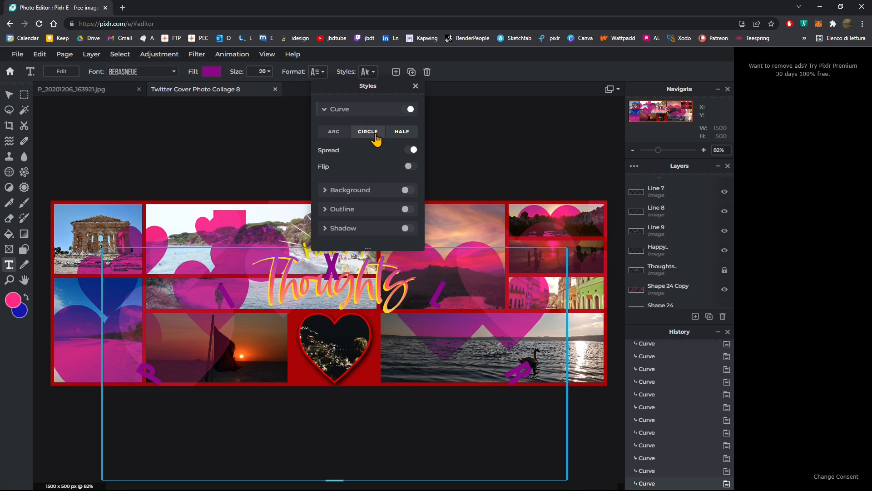
pyautogui.click(340, 137)
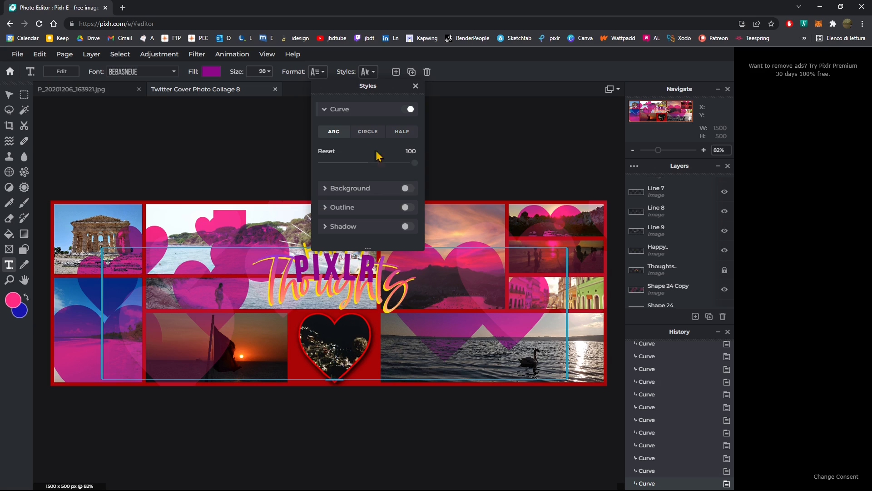
# Try a full background behind the PIXLR text and change its colour to blue
pyautogui.click(407, 188)
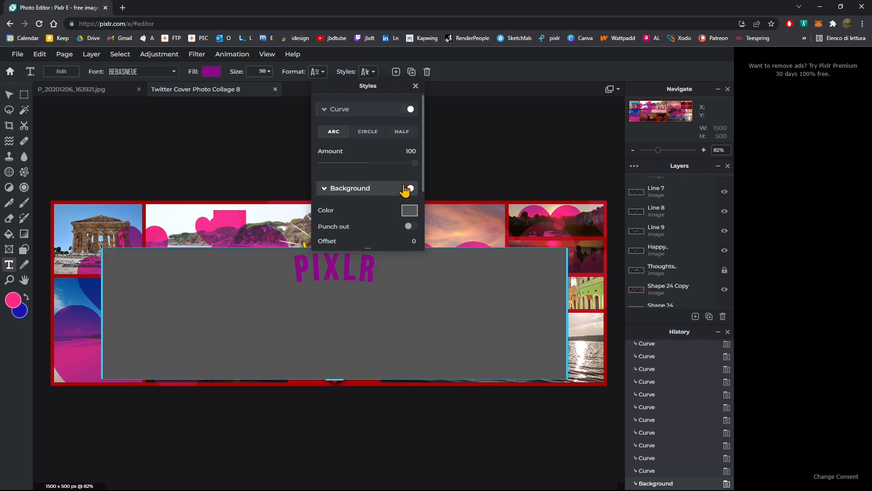
pyautogui.scroll(-1, 374, 203)
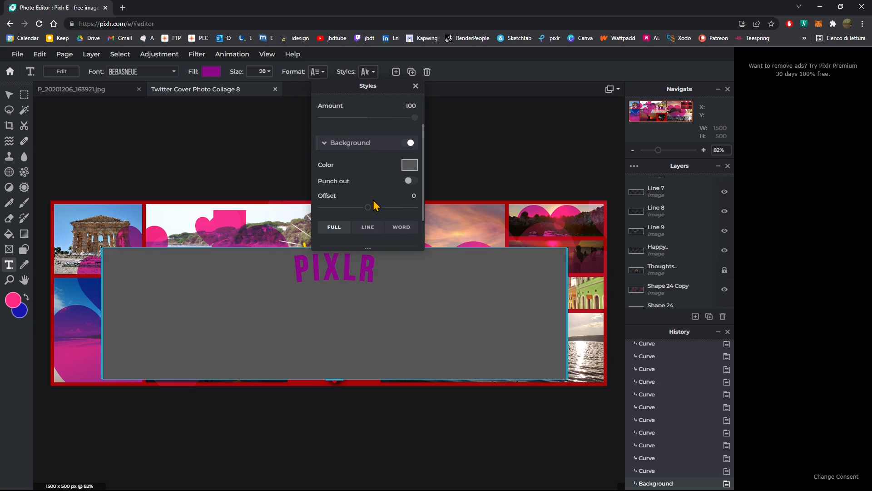
pyautogui.click(409, 164)
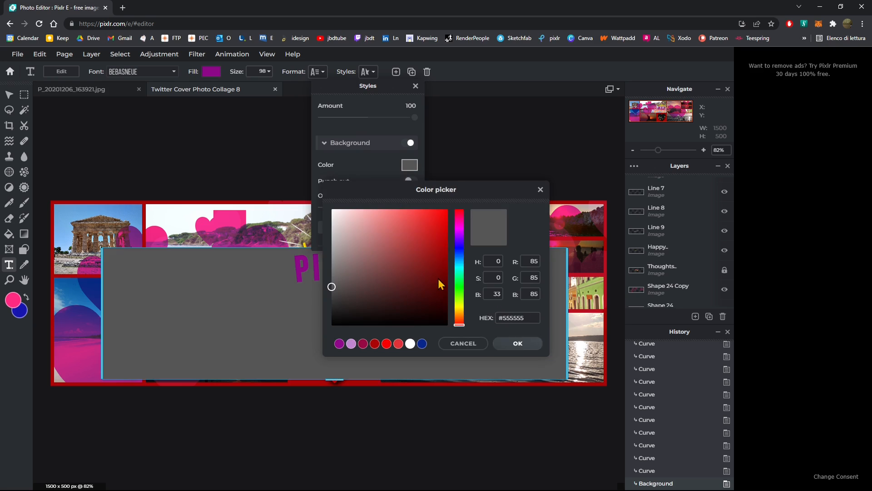
pyautogui.click(459, 259)
pyautogui.moveTo(461, 264); pyautogui.dragTo(459, 245)
pyautogui.click(438, 234)
pyautogui.click(518, 343)
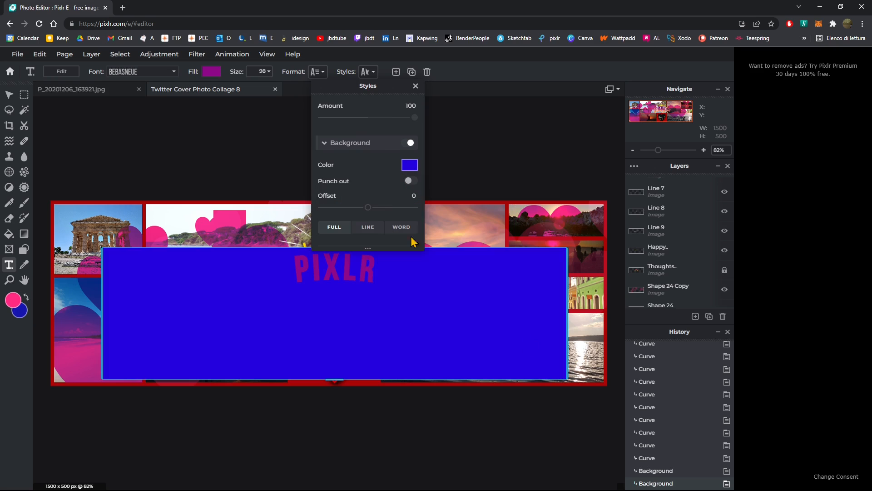
# Try the background's Punch out option and an offset of 98 on the PIXLR text, and switch the background off
pyautogui.click(405, 181)
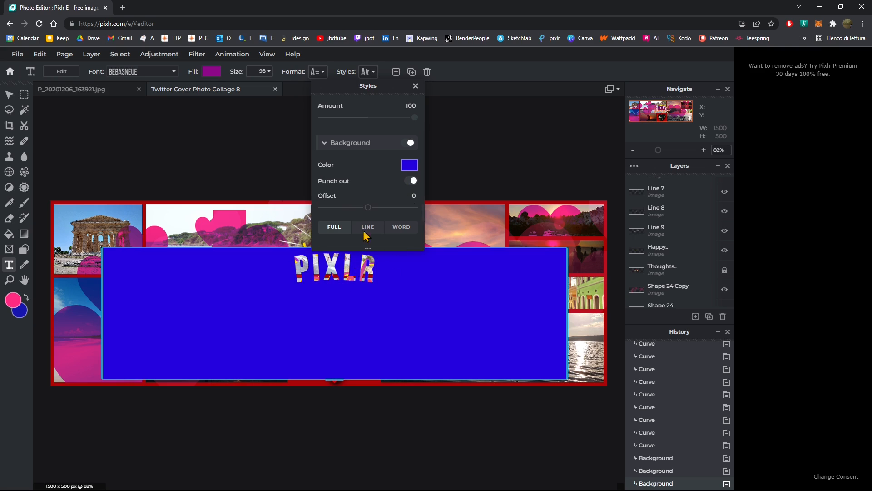
pyautogui.scroll(-2, 366, 236)
pyautogui.moveTo(370, 168); pyautogui.dragTo(423, 175)
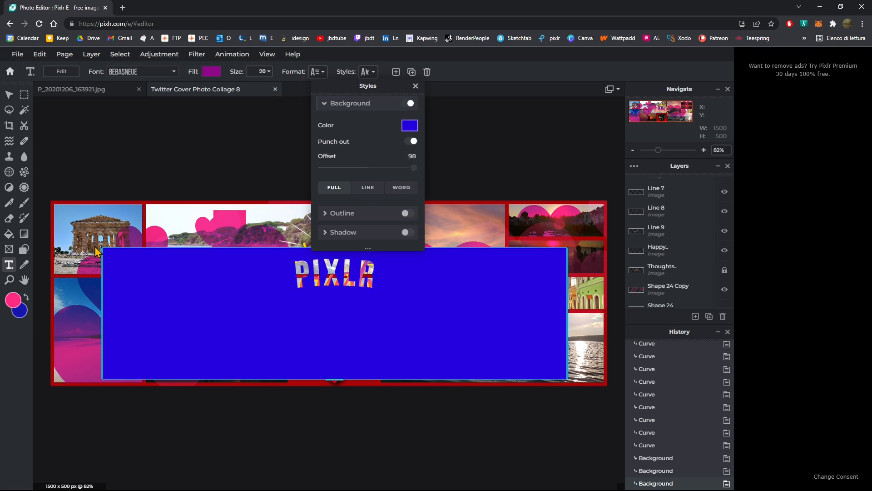
pyautogui.click(412, 142)
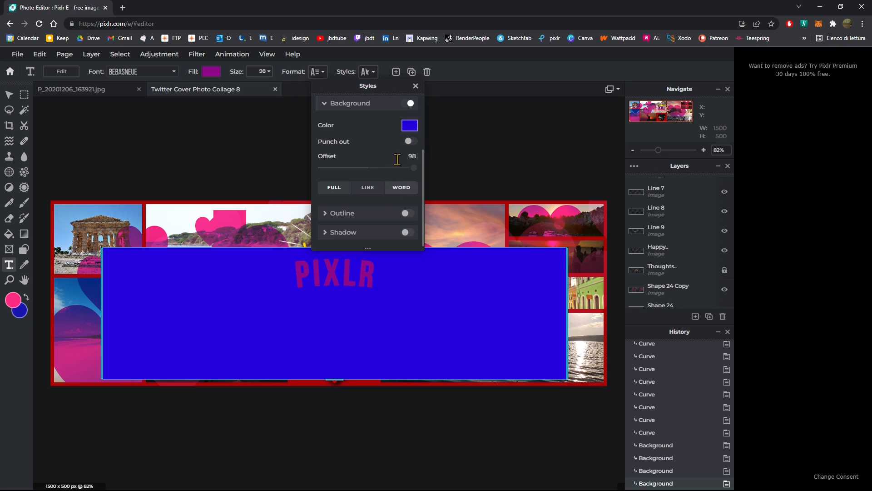
pyautogui.click(411, 103)
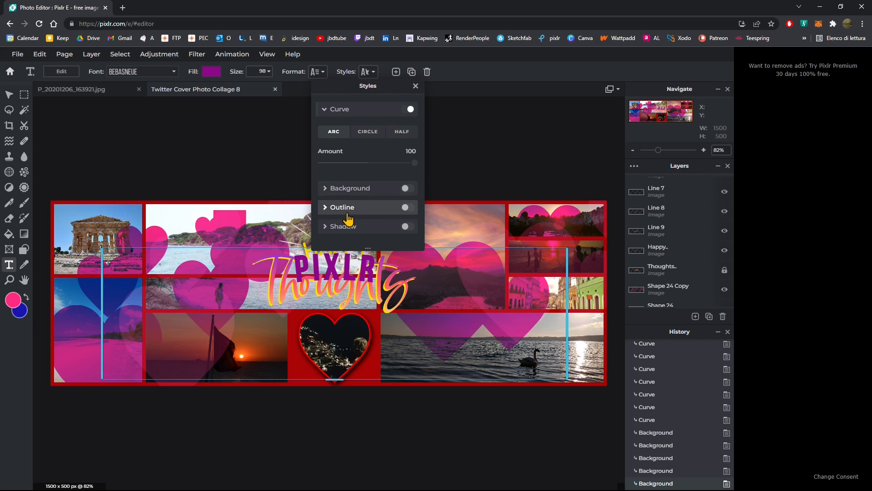
# Add a red outline to the PIXLR text and set its size to 65
pyautogui.click(409, 208)
pyautogui.scroll(-1, 381, 241)
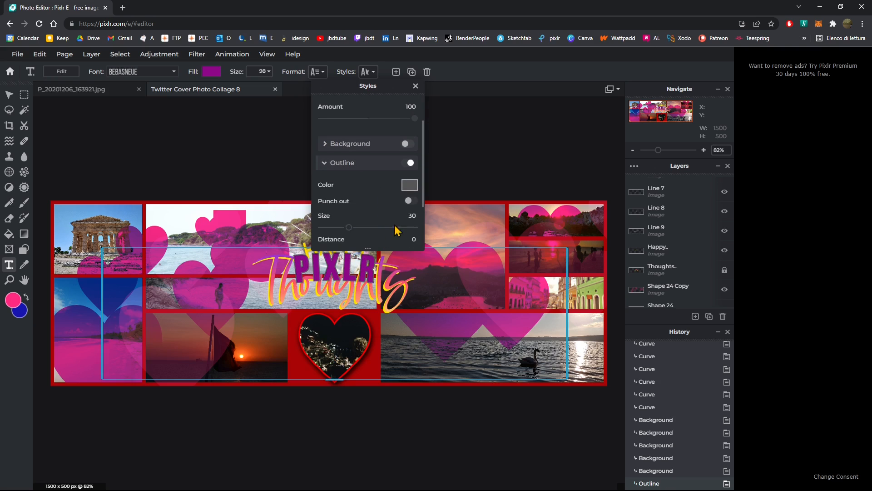
pyautogui.click(409, 183)
pyautogui.click(370, 277)
pyautogui.moveTo(381, 303)
pyautogui.mouseDown()
pyautogui.moveTo(424, 331)
pyautogui.moveTo(425, 258)
pyautogui.moveTo(481, 288)
pyautogui.mouseUp()
pyautogui.click(518, 344)
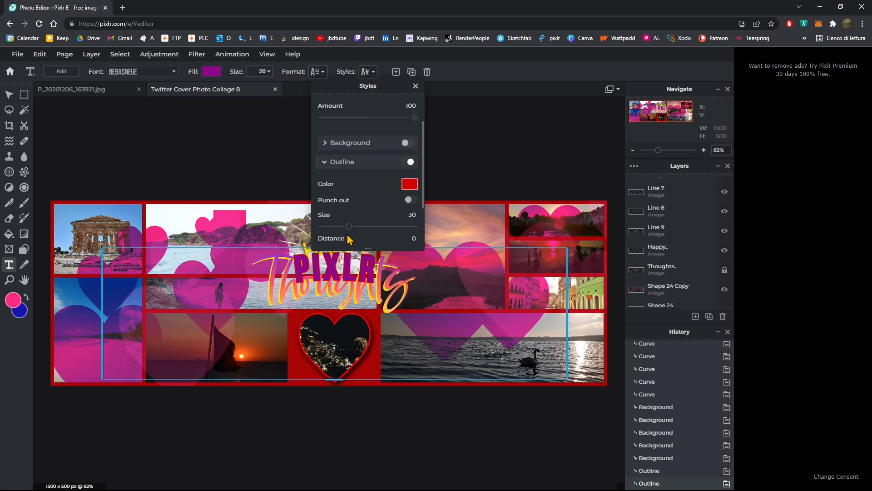
pyautogui.moveTo(351, 231); pyautogui.dragTo(384, 237)
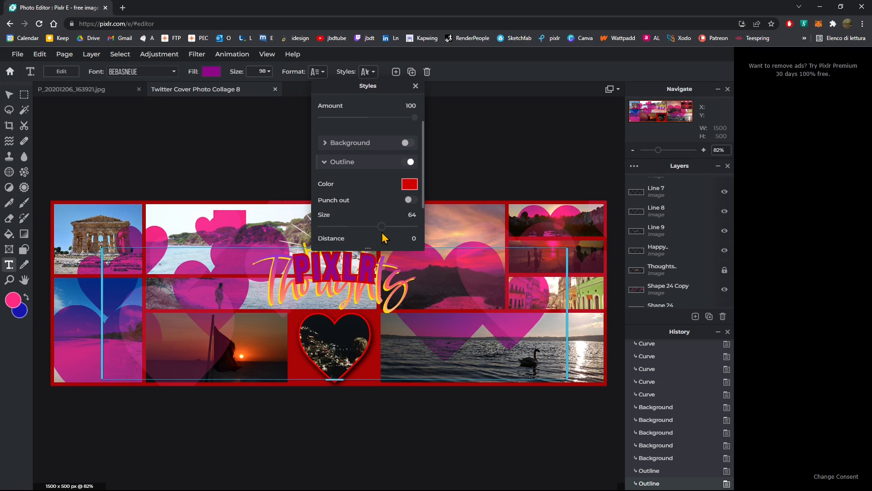
# Try the Punch out and Distance settings of the PIXLR text's outline, leaving Punch out off and the distance at 0
pyautogui.click(409, 200)
pyautogui.click(408, 203)
pyautogui.scroll(-1, 364, 209)
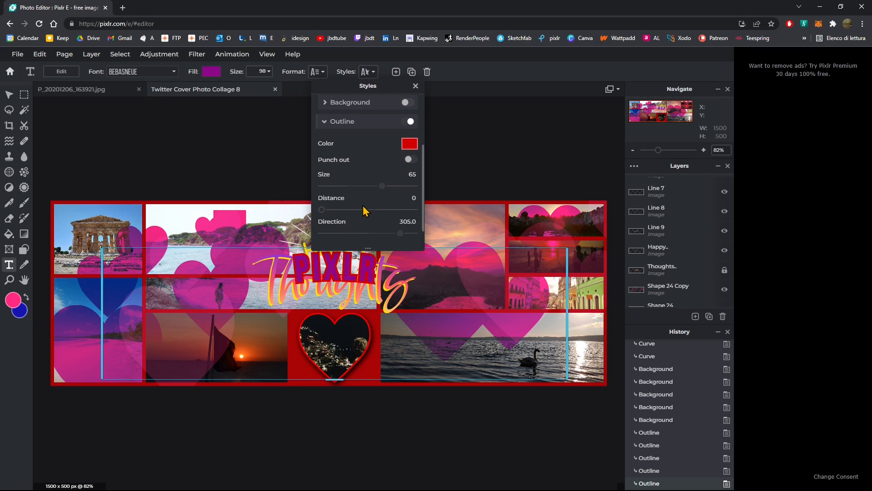
pyautogui.moveTo(321, 208)
pyautogui.mouseDown()
pyautogui.moveTo(340, 210)
pyautogui.moveTo(308, 219)
pyautogui.mouseUp()
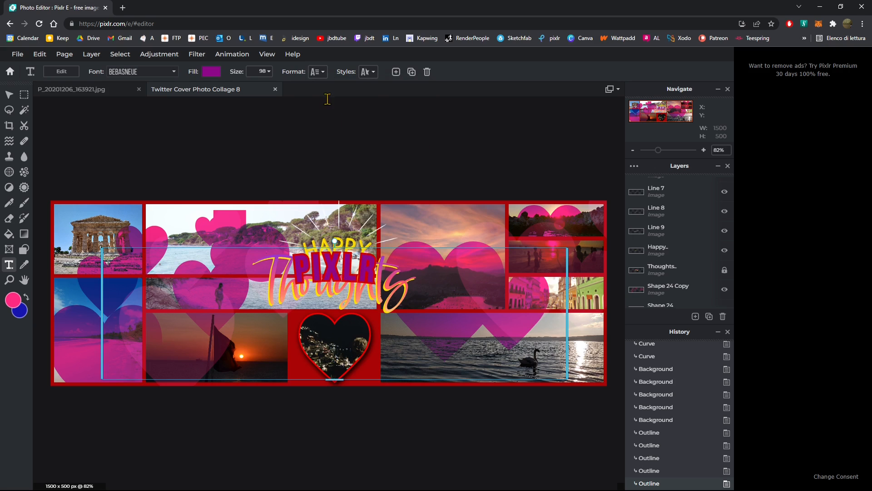
# Add a shadow to the PIXLR text with blur 48, distance 58 and direction 253.8, and finish editing the text
pyautogui.click(368, 71)
pyautogui.scroll(-1, 383, 207)
pyautogui.scroll(-2, 383, 208)
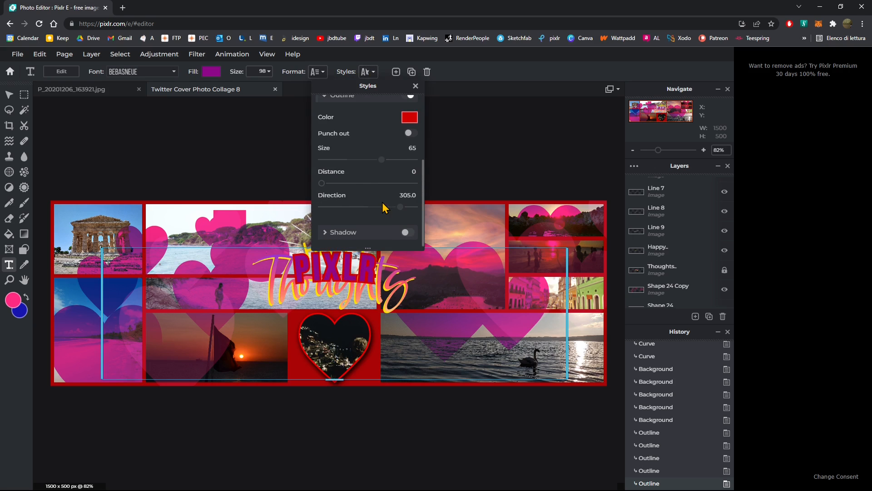
pyautogui.click(409, 233)
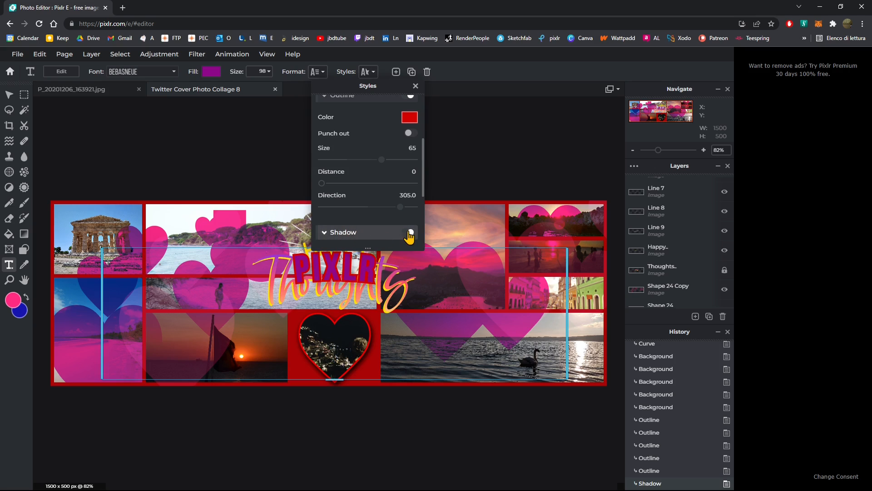
pyautogui.scroll(-3, 357, 212)
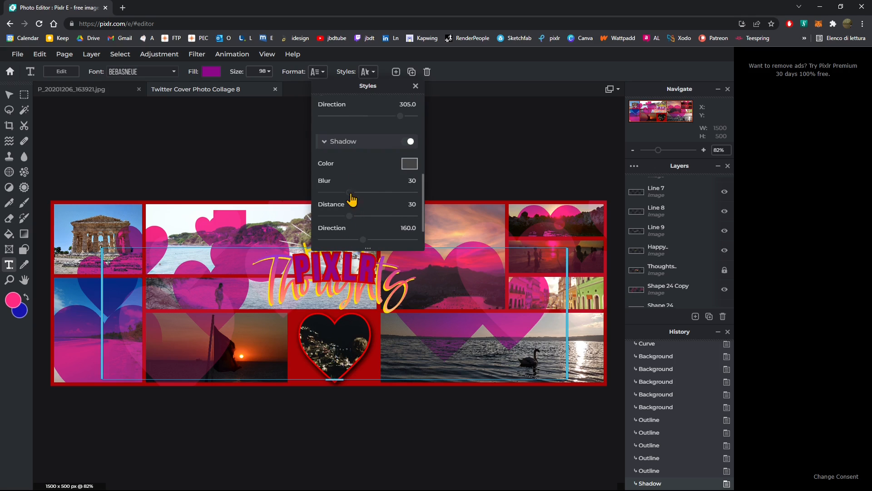
pyautogui.moveTo(353, 196); pyautogui.dragTo(369, 229)
pyautogui.scroll(-1, 363, 225)
pyautogui.scroll(-1, 363, 226)
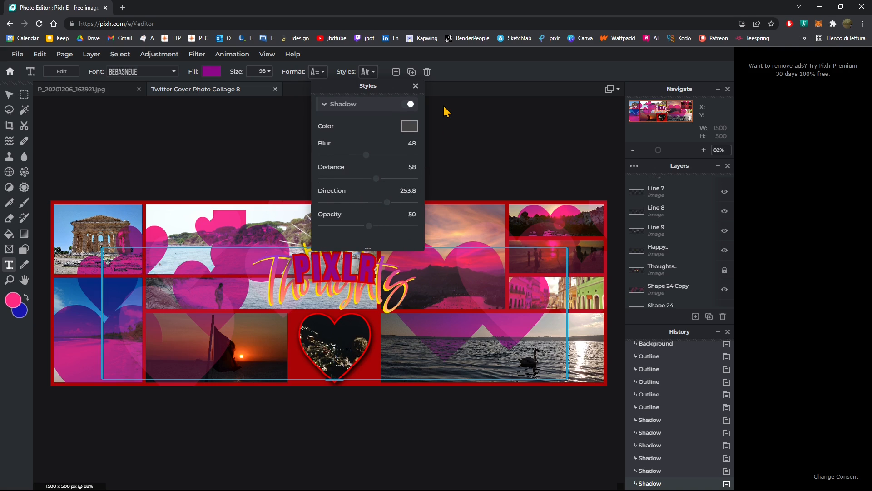
pyautogui.click(415, 86)
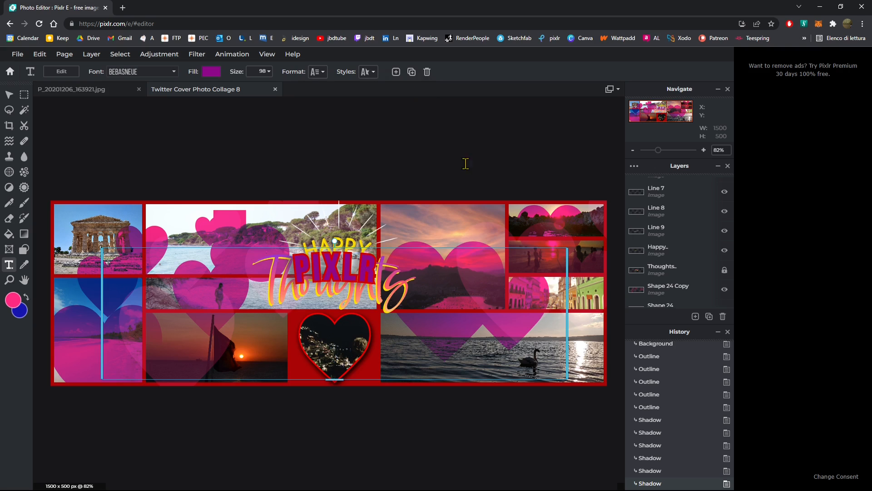
pyautogui.click(359, 234)
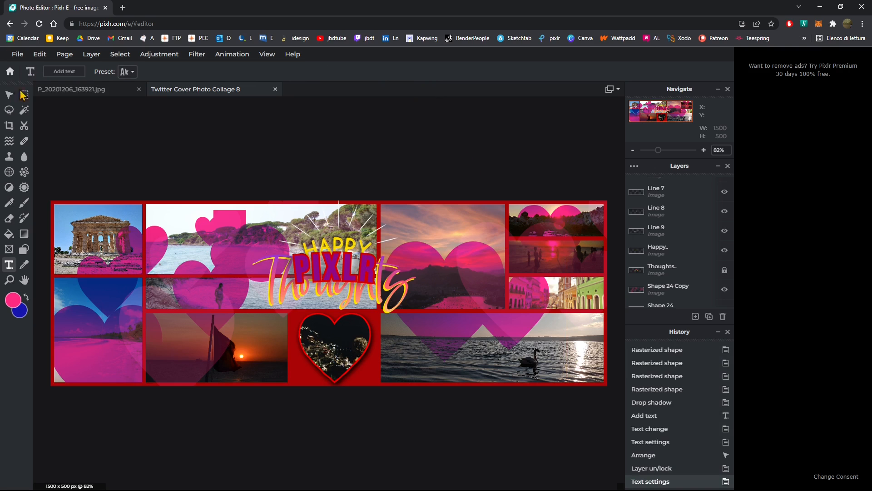